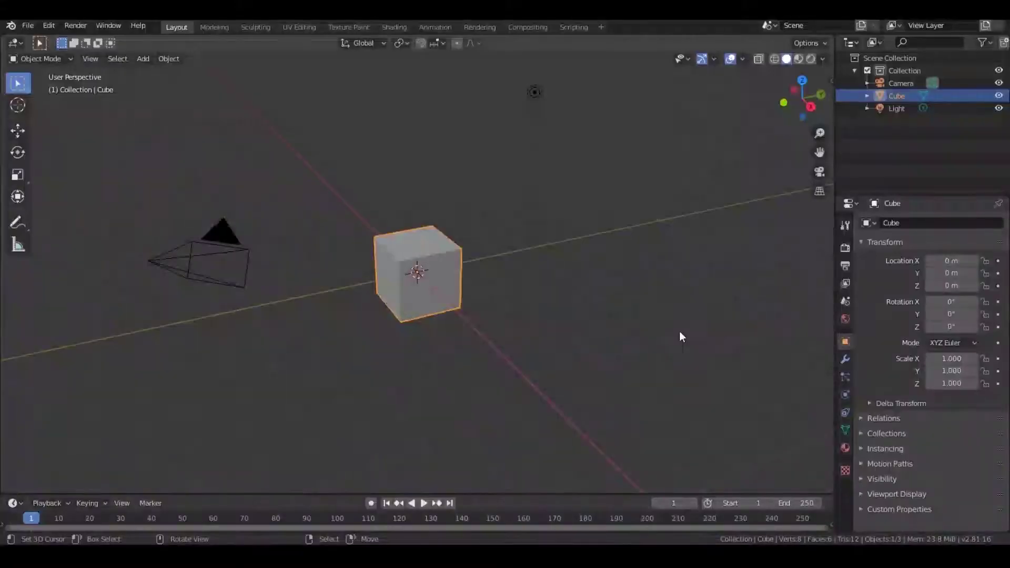
- Delete the default cube and add a plane at the world origin
key(x)
click(420, 275)
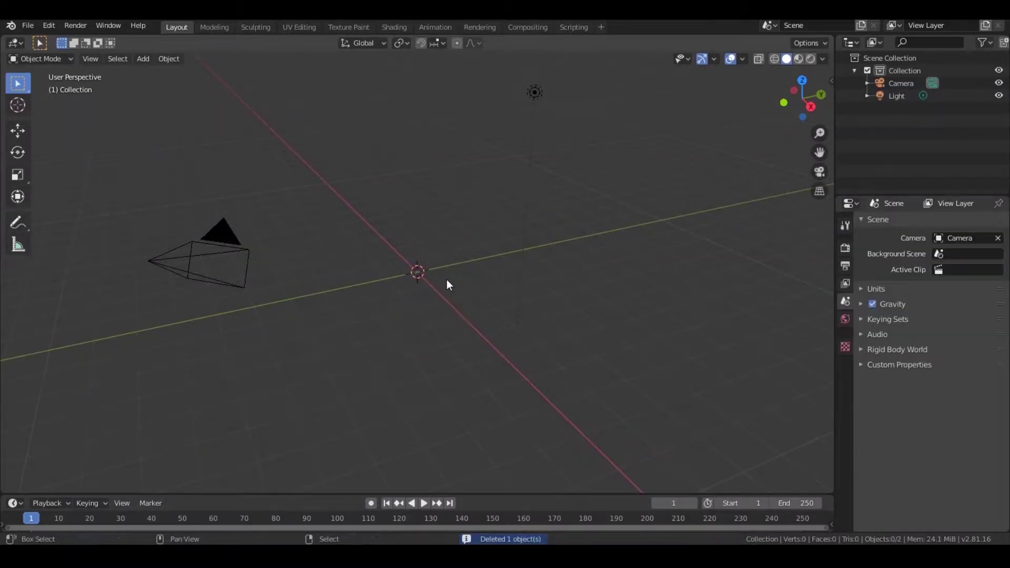
key(shift+a)
mouse_move(451, 277)
click(523, 285)
- Scale the plane up uniformly to about 11.7 as the terrain base
key(s)
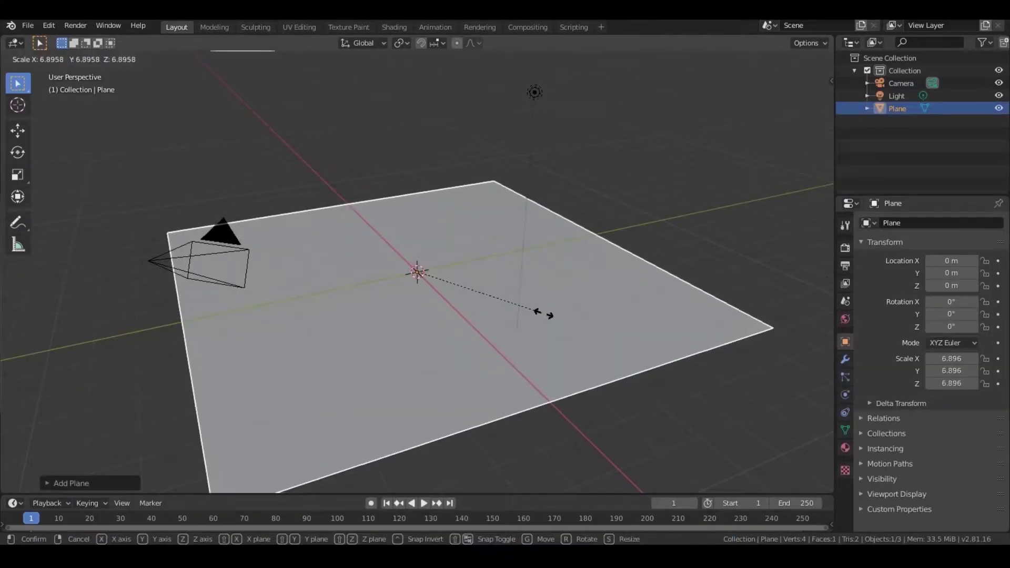
click(605, 332)
scroll(616, 333, down, 5)
key(s)
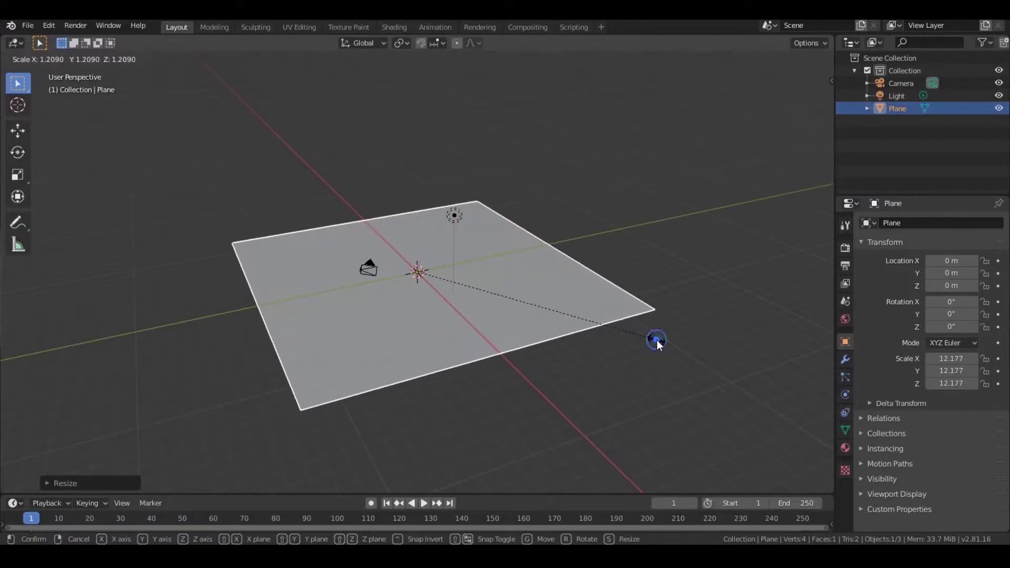
click(657, 340)
scroll(647, 337, up, 1)
key(s)
click(630, 335)
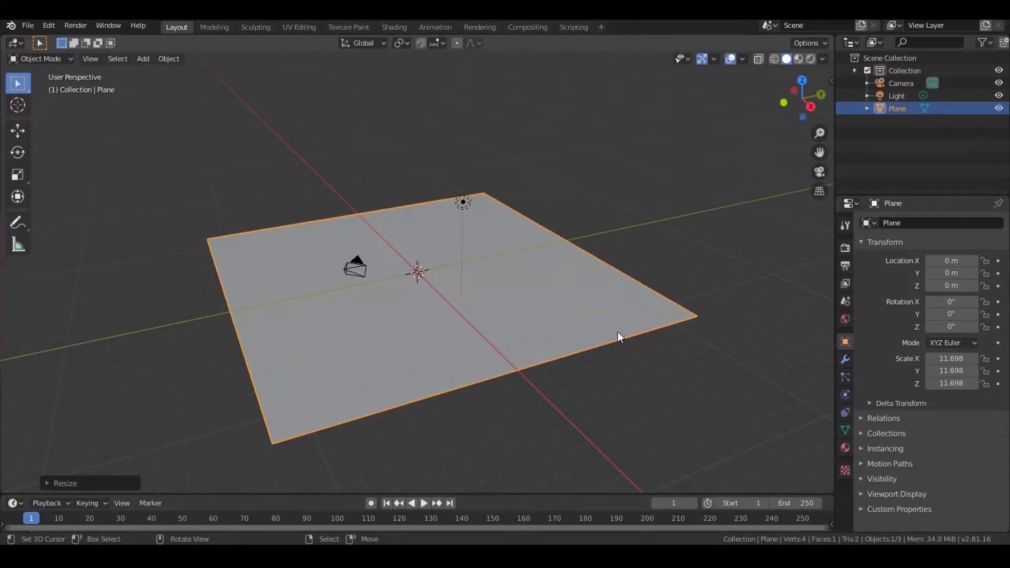
- Subdivide the plane's mesh with 80 cuts in Edit Mode
key(Tab)
key(F3)
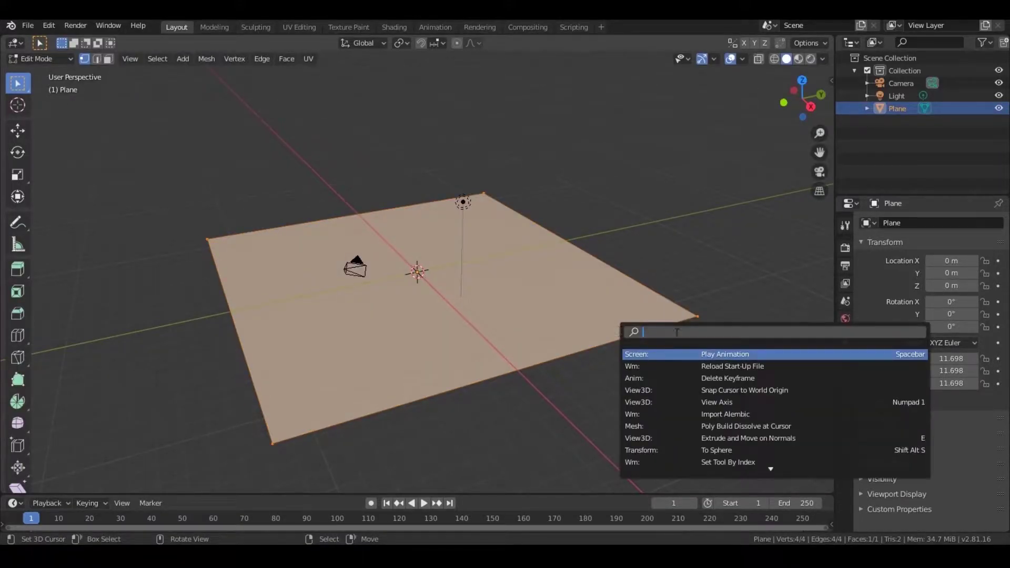
text(sub)
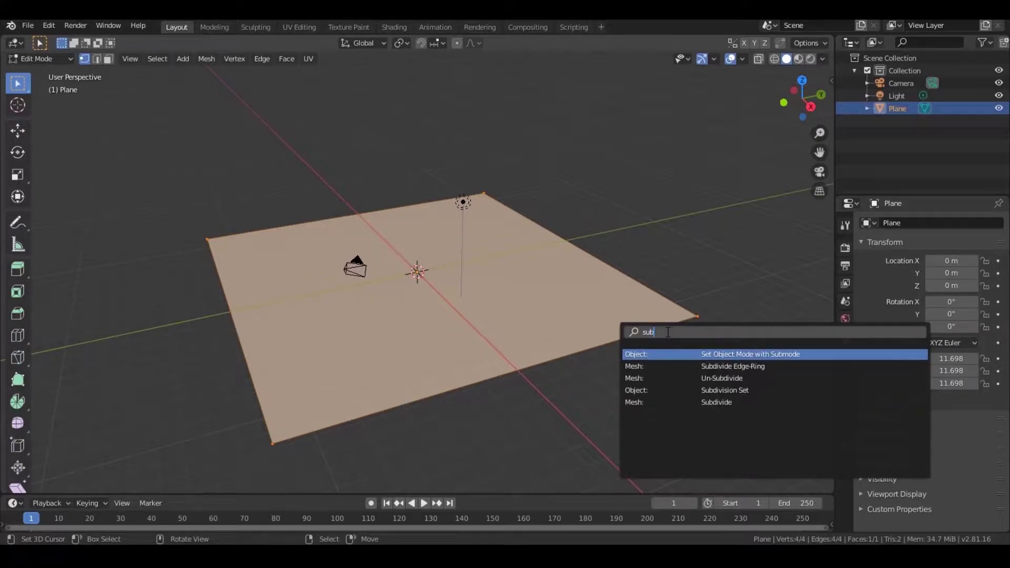
click(764, 402)
click(72, 485)
click(173, 395)
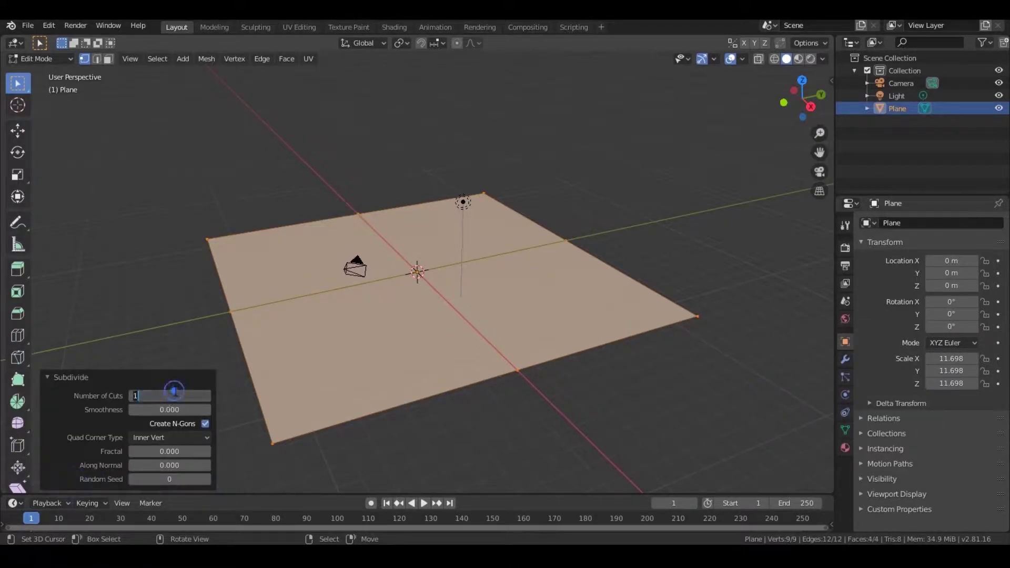
text(80)
key(Return)
click(72, 378)
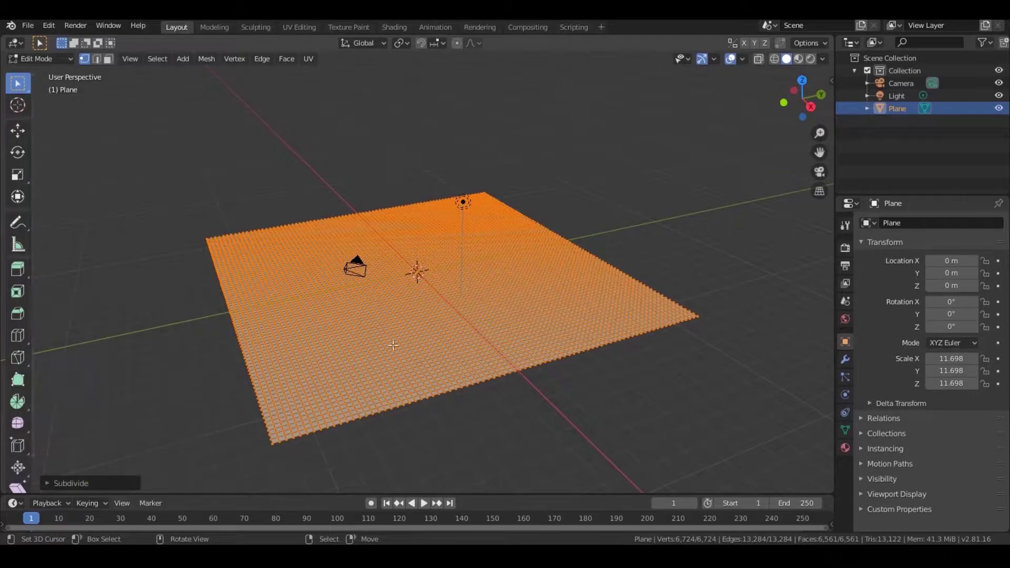
- Sculpt rolling hills across the plane with the Draw brush at strength 0.5, and return to the object layout
click(40, 59)
click(47, 71)
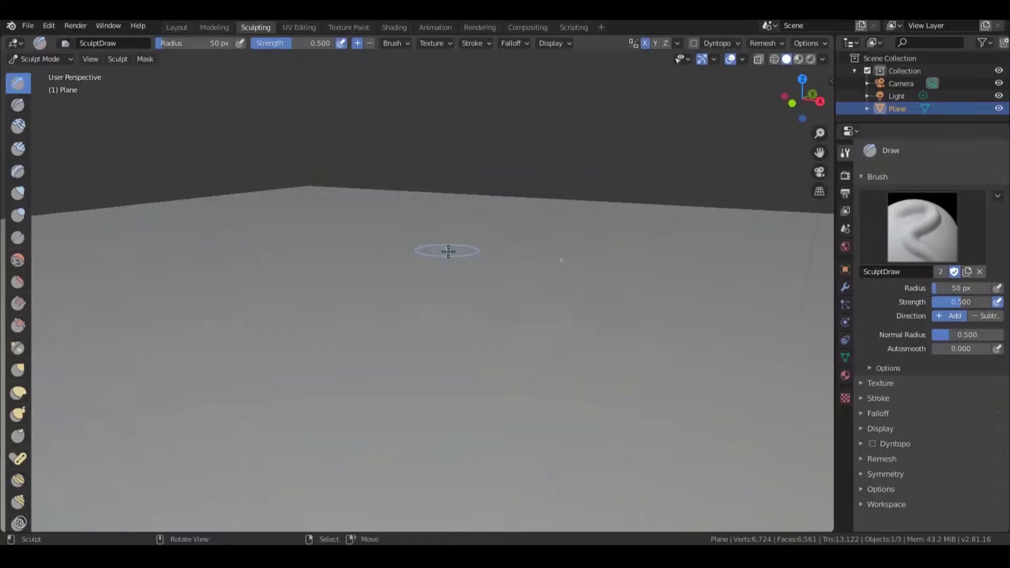
scroll(469, 284, down, 6)
mouse_move(474, 295)
middle_down()
mouse_move(458, 297)
mouse_move(477, 309)
middle_up()
middle_drag(380, 324, 427, 300)
mouse_move(253, 320)
mouse_down()
mouse_move(363, 242)
mouse_move(453, 247)
mouse_move(411, 291)
mouse_move(326, 327)
mouse_move(458, 226)
mouse_move(553, 309)
mouse_move(343, 206)
mouse_move(397, 279)
mouse_up()
middle_drag(469, 234, 445, 237)
mouse_move(463, 239)
mouse_down()
mouse_move(282, 309)
mouse_move(344, 345)
mouse_up()
click(177, 28)
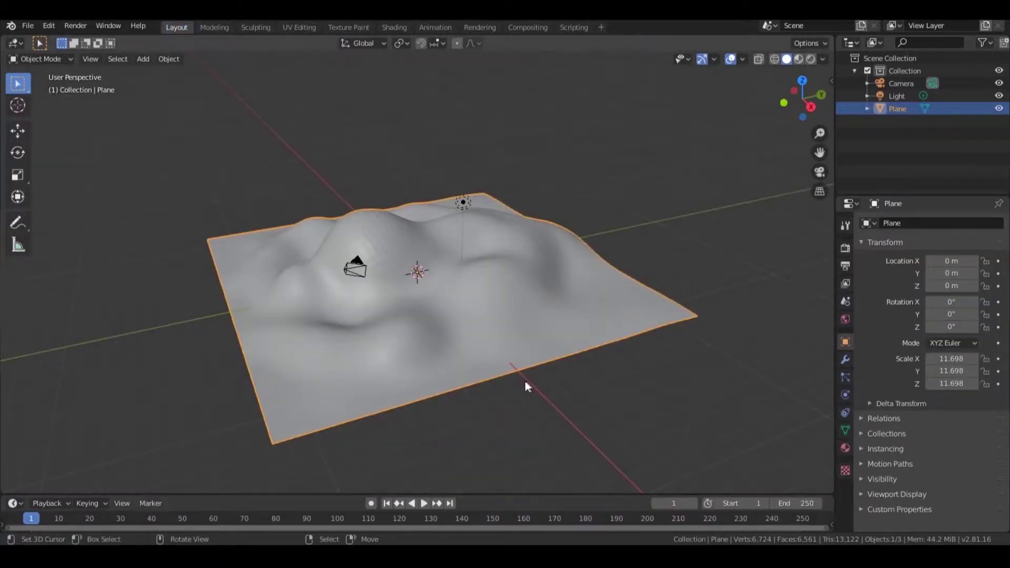
- Add a Remesh modifier to the sculpted terrain and set its mode to Blocks
scroll(525, 383, down, 3)
mouse_move(469, 335)
middle_down()
mouse_move(236, 320)
mouse_move(460, 332)
mouse_move(420, 335)
middle_up()
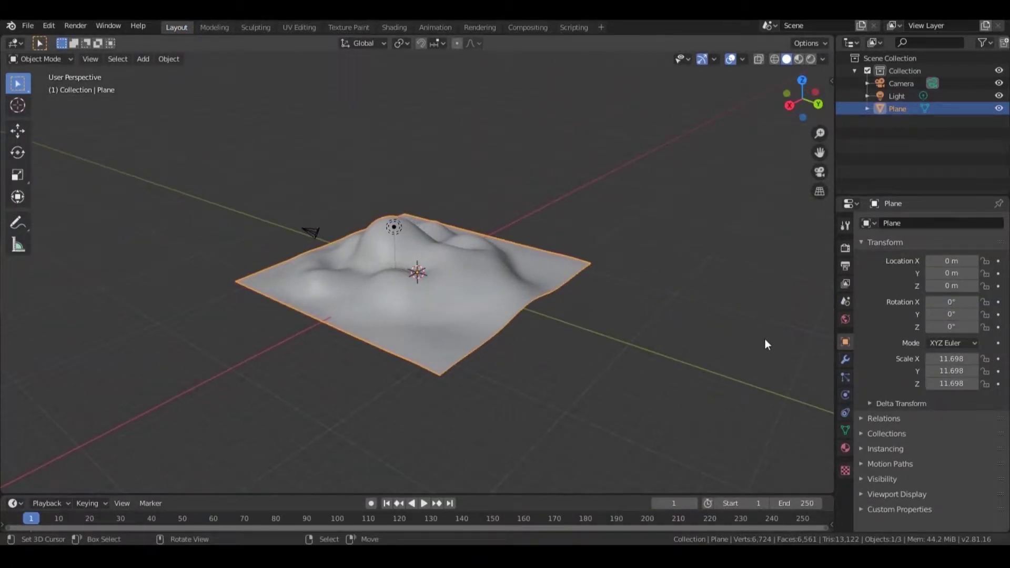
click(846, 360)
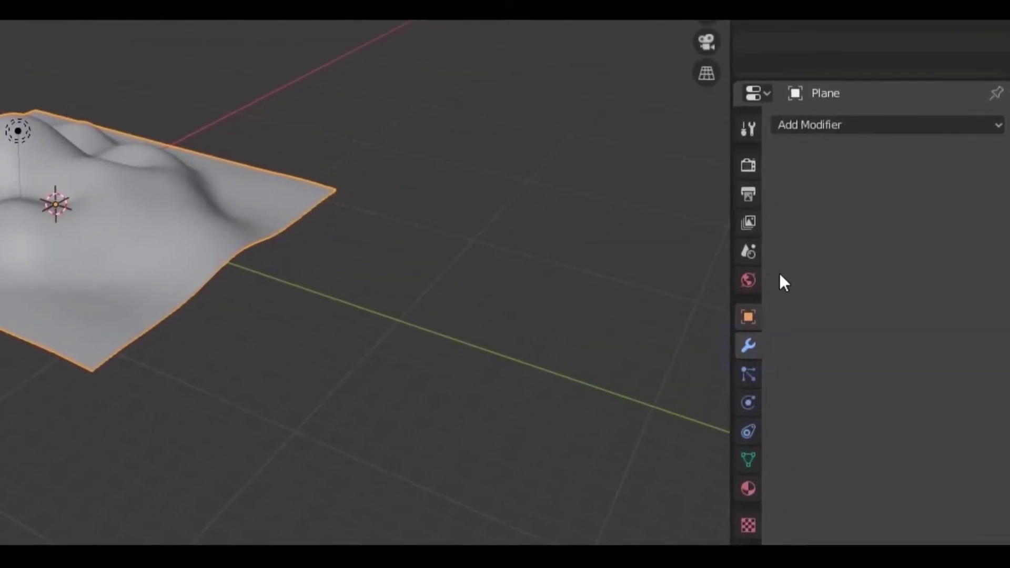
click(842, 126)
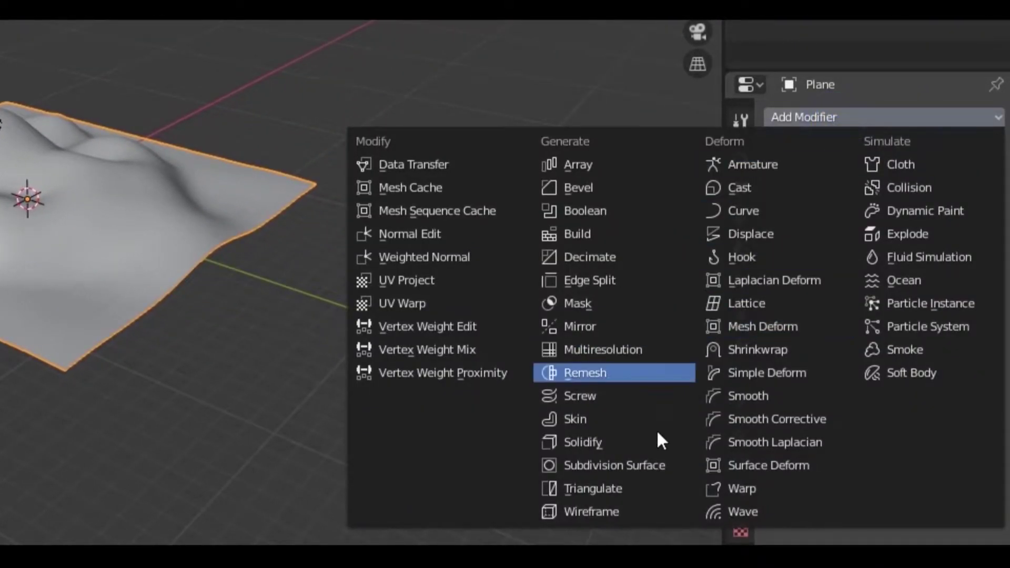
click(671, 368)
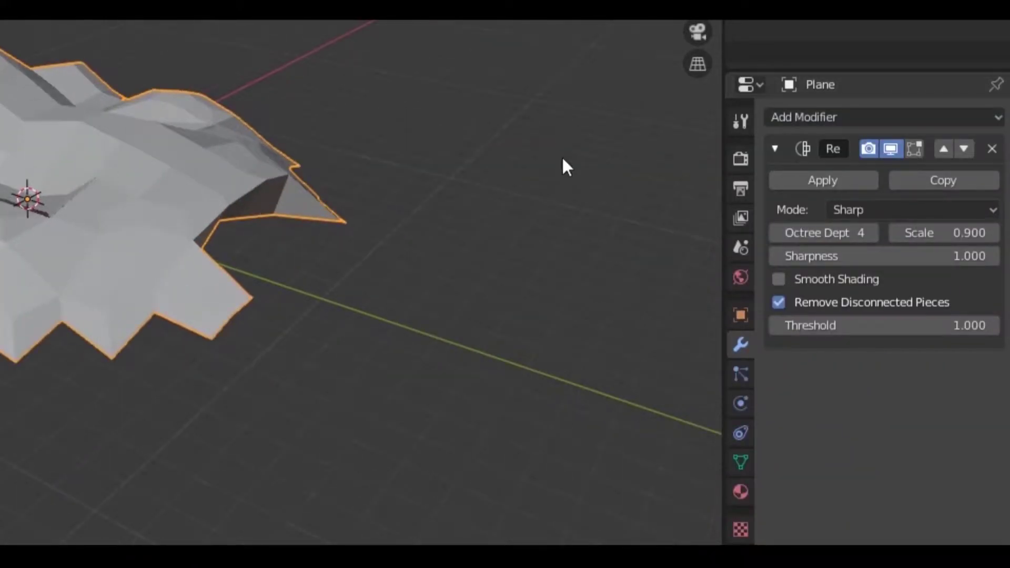
click(879, 211)
click(871, 238)
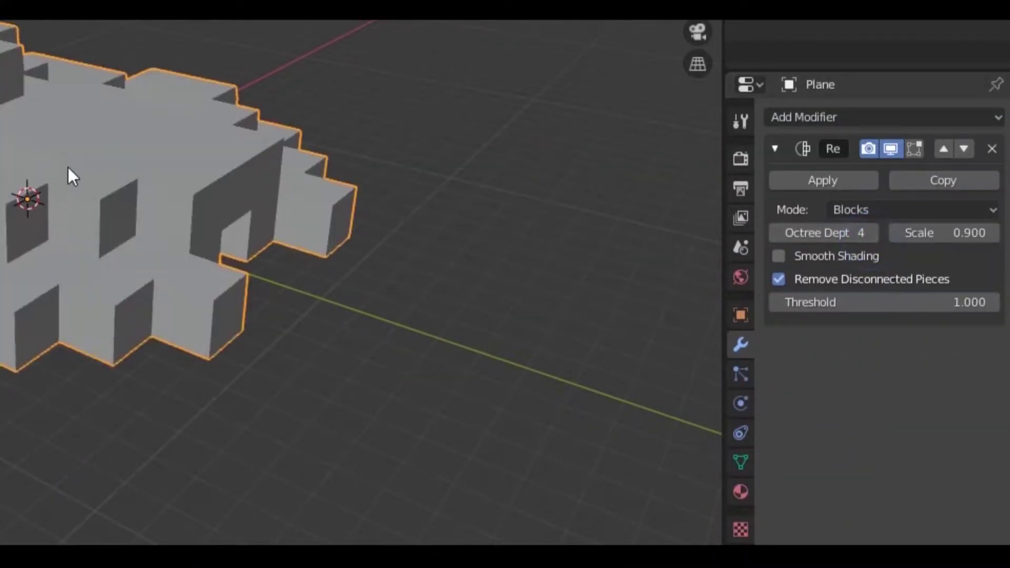
- Raise the Remesh modifier's octree depth to 6 for smaller blocks
middle_drag(200, 185, 523, 260)
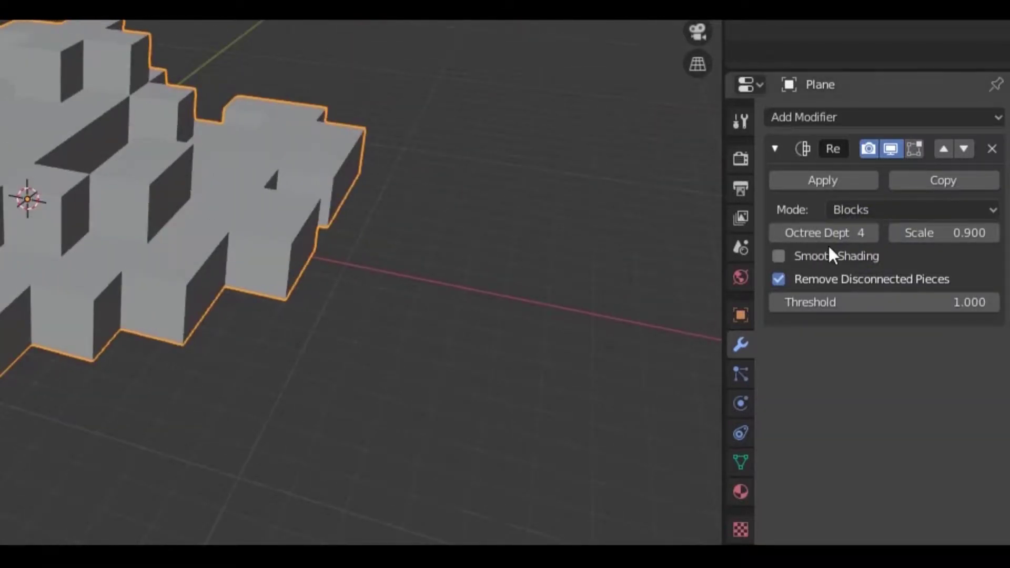
click(873, 237)
click(873, 237)
middle_drag(193, 201, 48, 297)
middle_drag(445, 320, 461, 278)
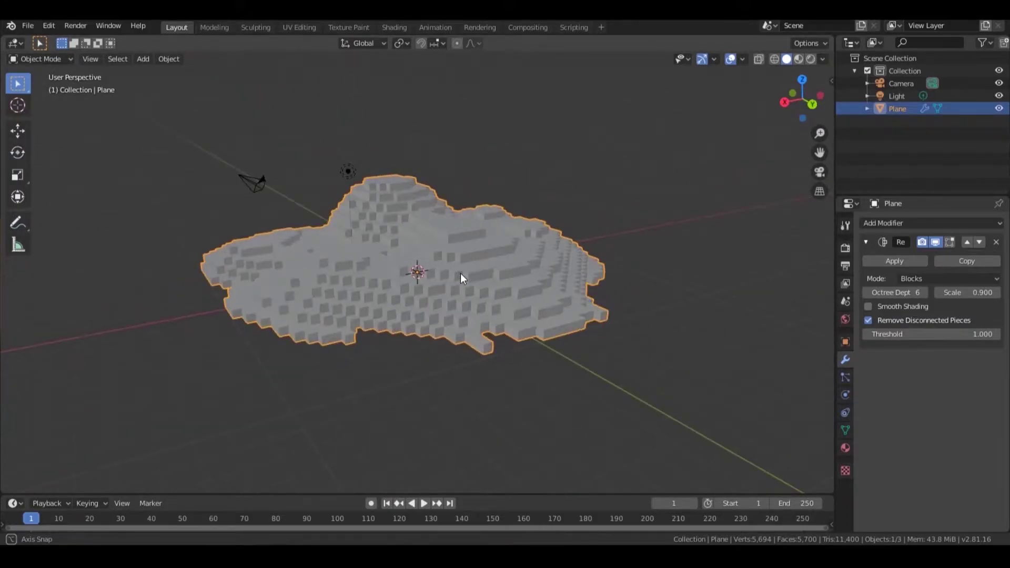
- Sculpt more relief into the blocky terrain with the Draw brush and apply the Remesh modifier
click(256, 28)
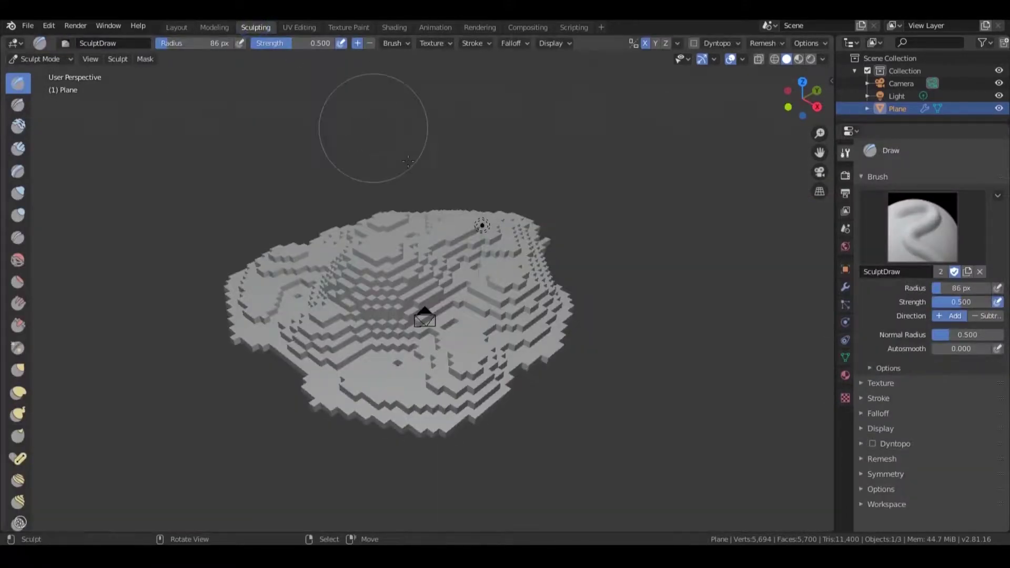
scroll(447, 311, up, 1)
mouse_move(447, 312)
mouse_down()
mouse_move(410, 352)
mouse_move(476, 296)
mouse_move(452, 310)
mouse_up()
middle_drag(463, 286, 373, 290)
mouse_move(439, 295)
mouse_down()
mouse_move(412, 325)
mouse_move(311, 274)
mouse_up()
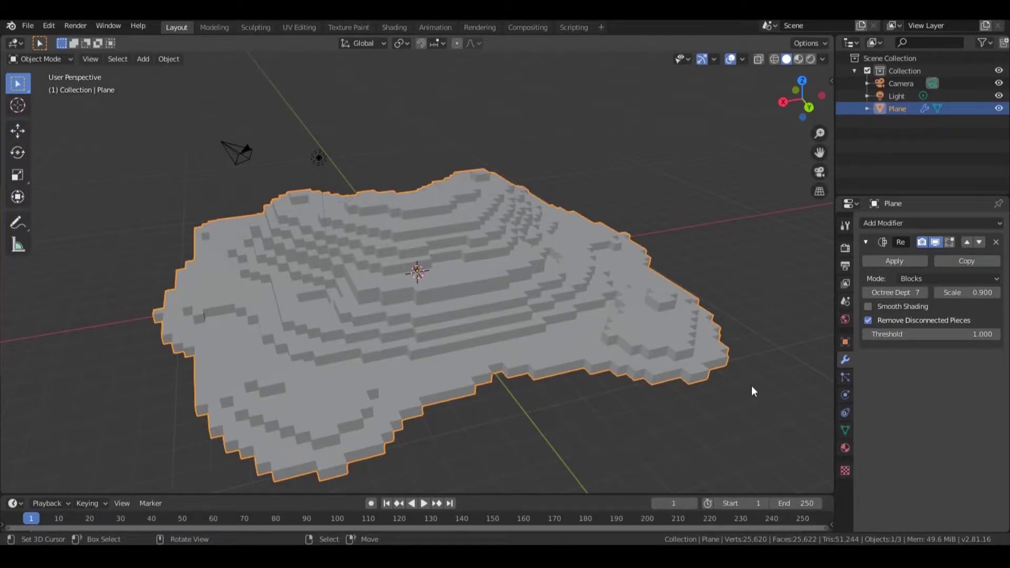
click(895, 260)
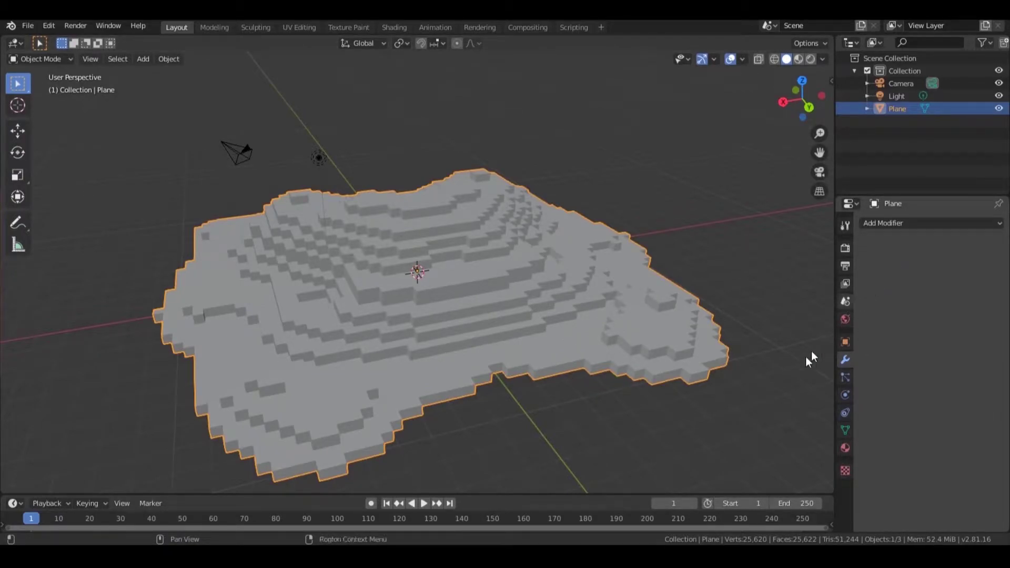
- Add a second plane and move it along the Y axis until it lies clear of the terrain
key(shift+a)
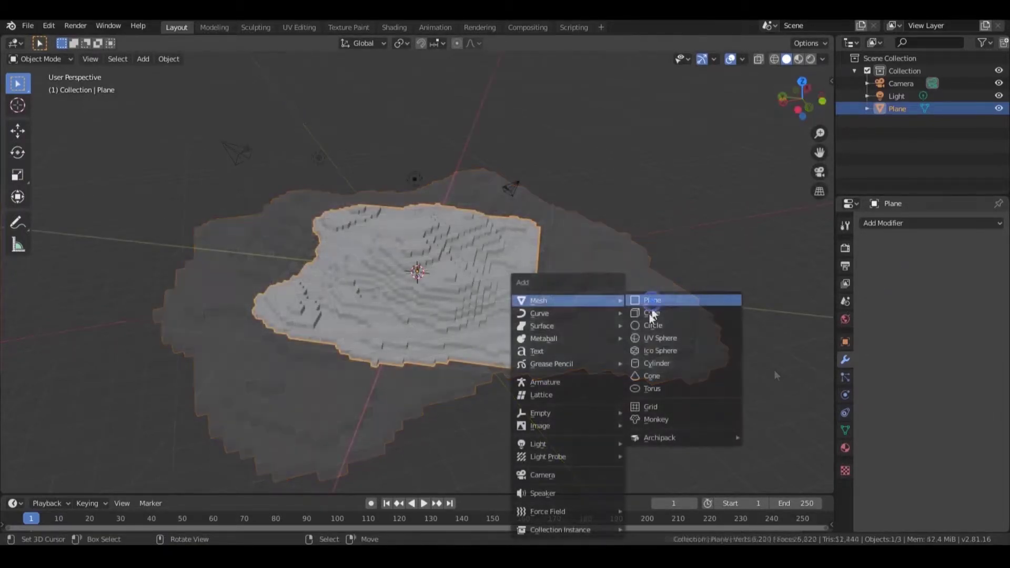
click(652, 299)
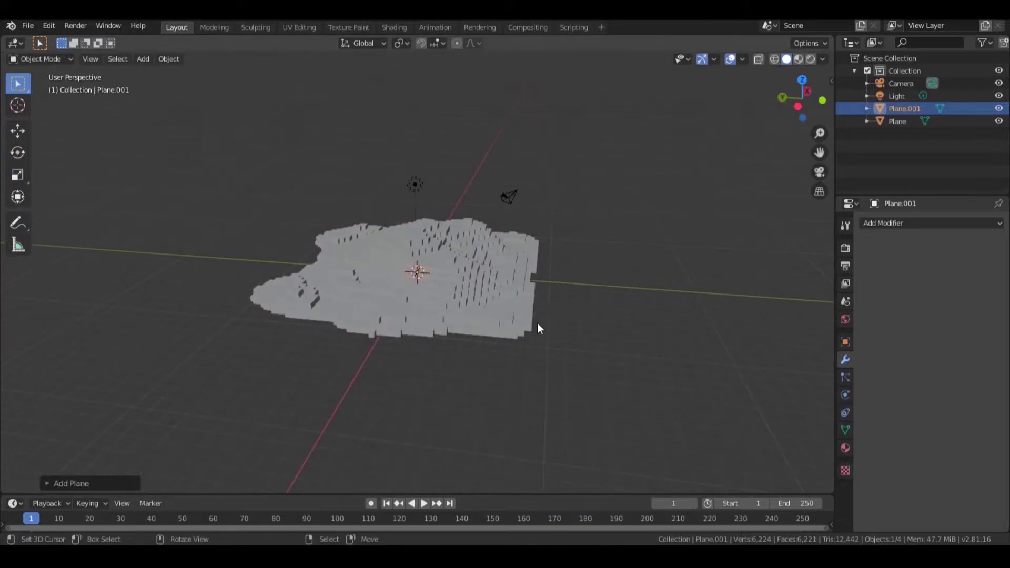
click(17, 131)
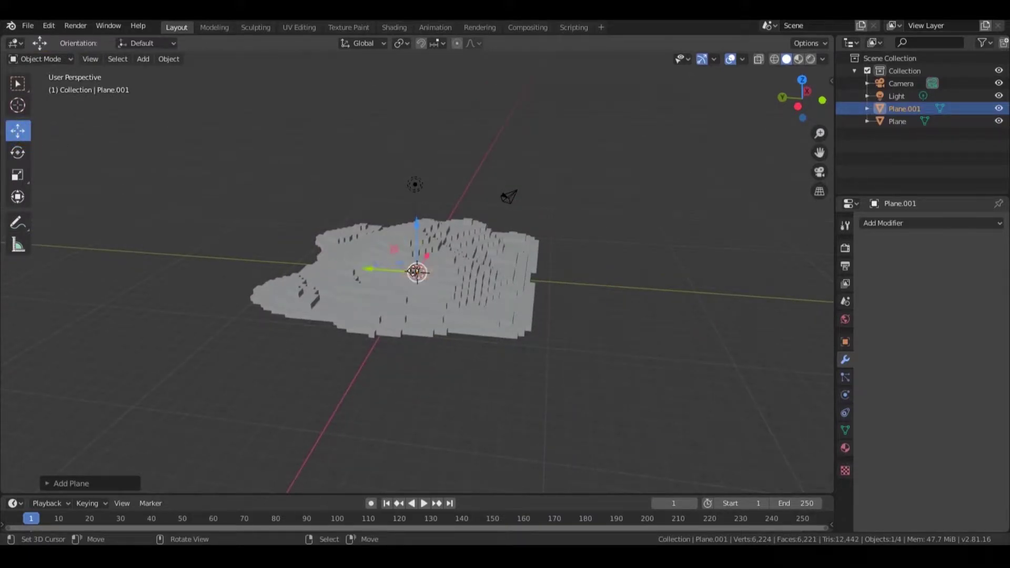
drag(404, 269, 605, 277)
drag(732, 288, 735, 289)
- Scale the second plane up to roughly the terrain's size, keeping it beside the terrain
scroll(735, 288, down, 5)
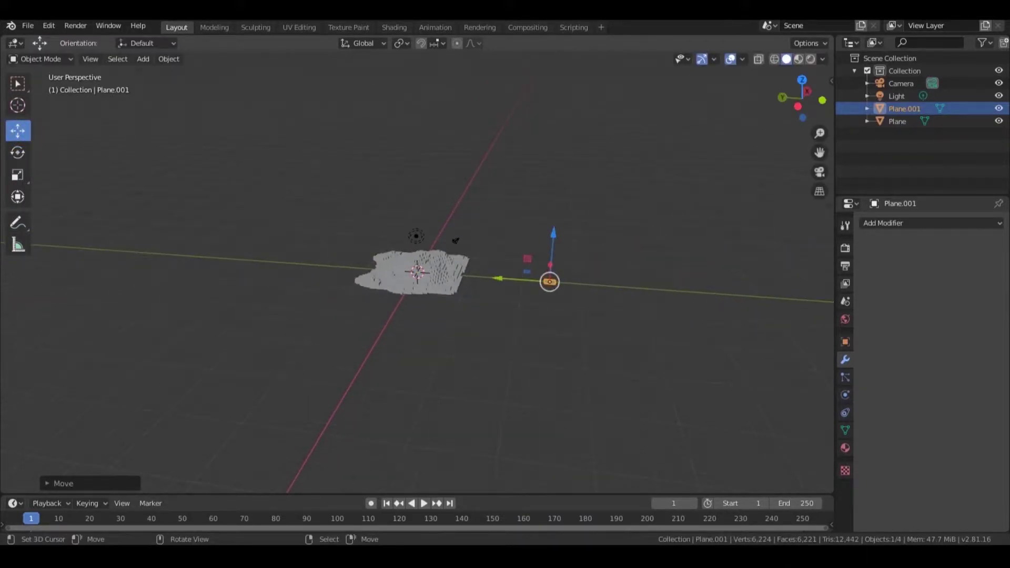
key(s)
click(448, 313)
middle_drag(447, 313, 406, 316)
scroll(406, 316, up, 3)
- Subdivide the second plane's mesh with 80 cuts in Edit Mode
key(Tab)
key(F3)
key(Return)
click(71, 483)
double_click(150, 395)
text(80)
key(Return)
click(73, 378)
- Sculpt hills on the second plane with the Draw brush
scroll(642, 337, up, 3)
middle_drag(665, 335, 611, 338)
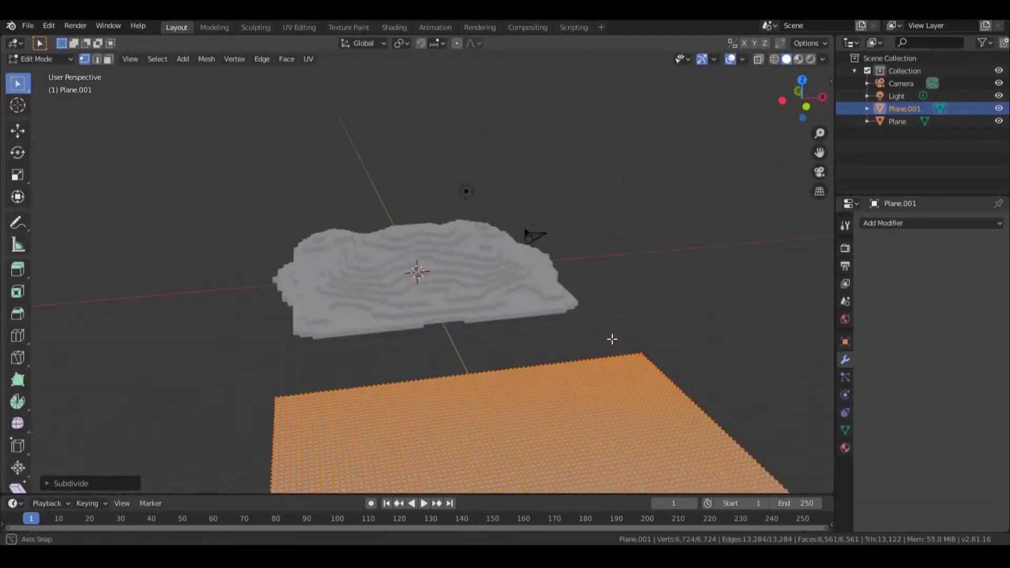
click(256, 27)
scroll(762, 316, down, 4)
middle_drag(762, 316, 503, 354)
scroll(504, 355, up, 3)
mouse_move(515, 353)
mouse_down()
mouse_move(463, 358)
mouse_move(462, 379)
mouse_move(495, 324)
mouse_up()
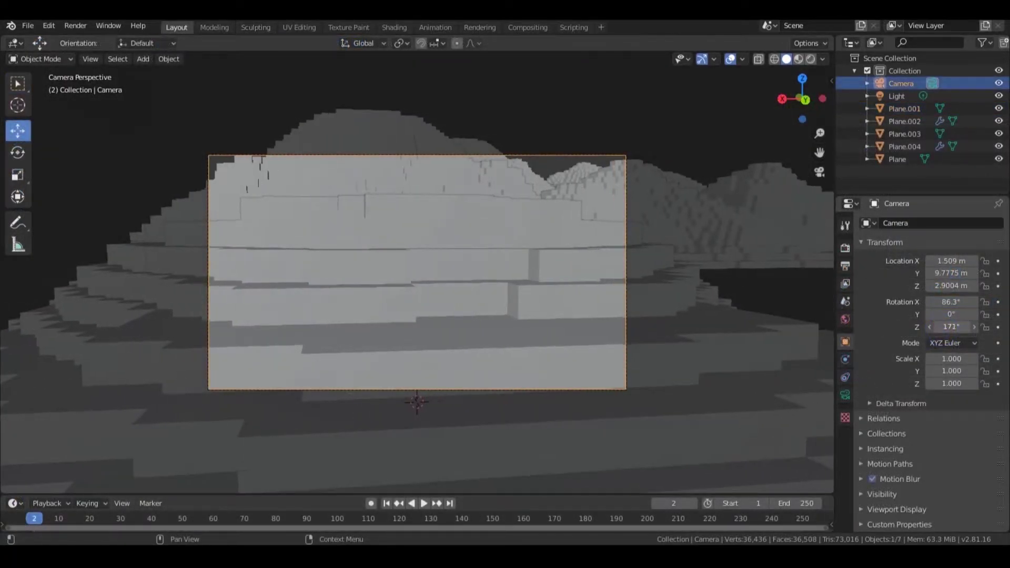
- Adjust the camera's rotation to 87.6° in X and 170° in Z to reframe the terrain
drag(952, 305, 961, 305)
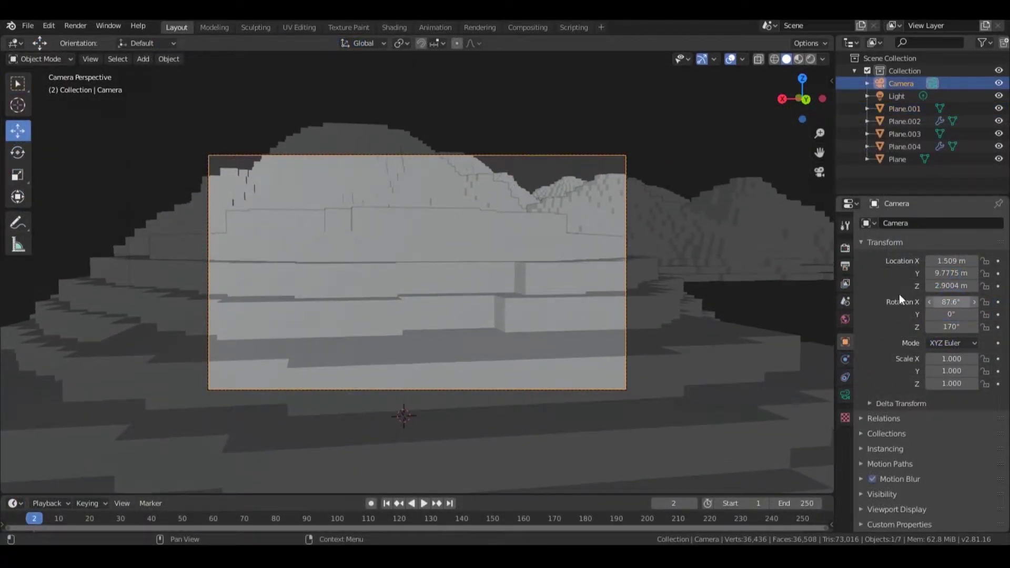
right_click(785, 264)
scroll(784, 264, up, 2)
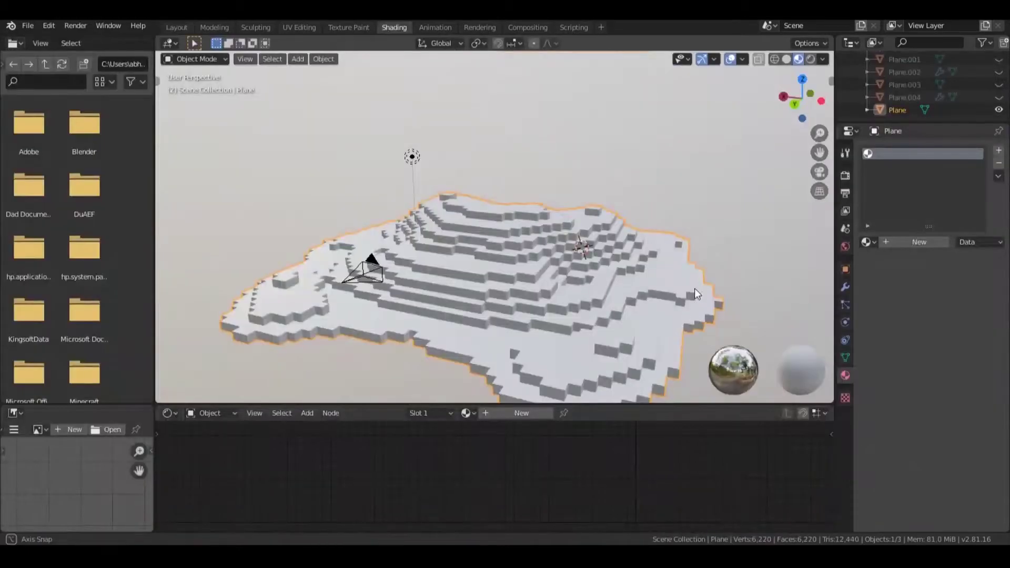
- View the first terrain through the camera and create a new material for it
mouse_move(695, 289)
middle_down()
mouse_move(535, 295)
mouse_move(444, 273)
mouse_move(741, 283)
mouse_move(636, 285)
middle_up()
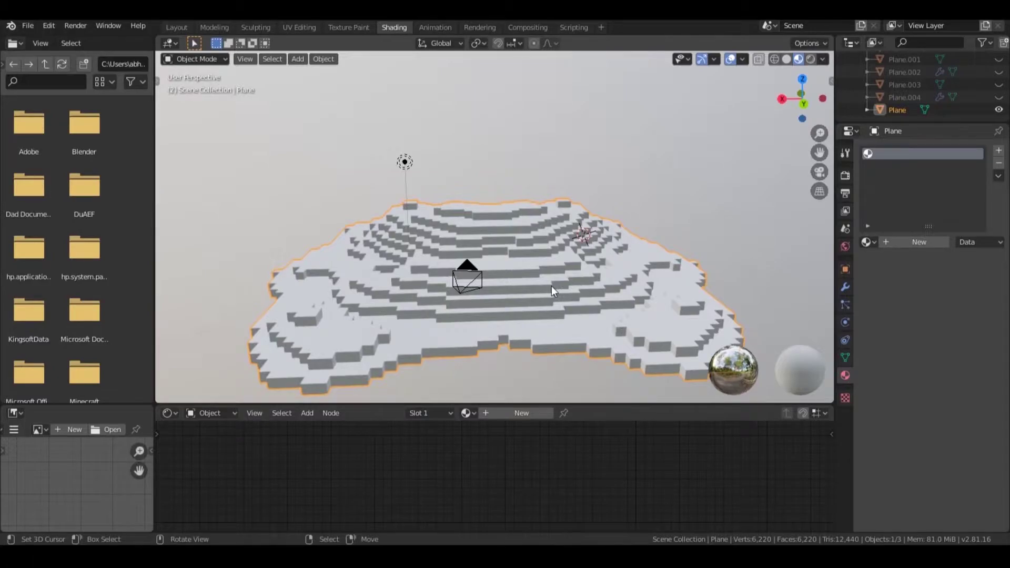
key(KP_0)
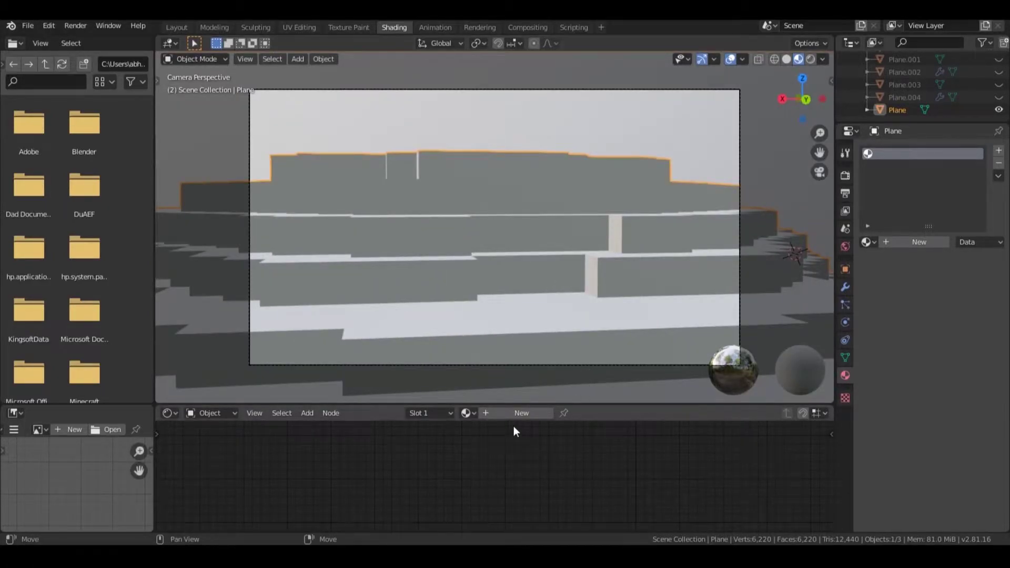
click(521, 413)
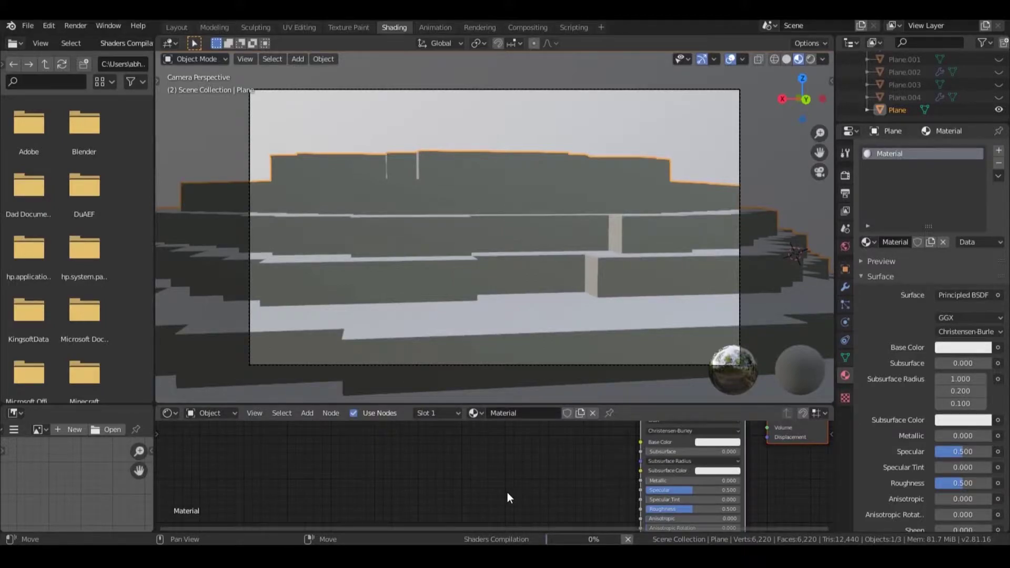
- Add an Image Texture with Mapping and Texture Coordinate nodes to the material's Base Color, and space them away from the shader
middle_drag(694, 469, 546, 491)
click(574, 429)
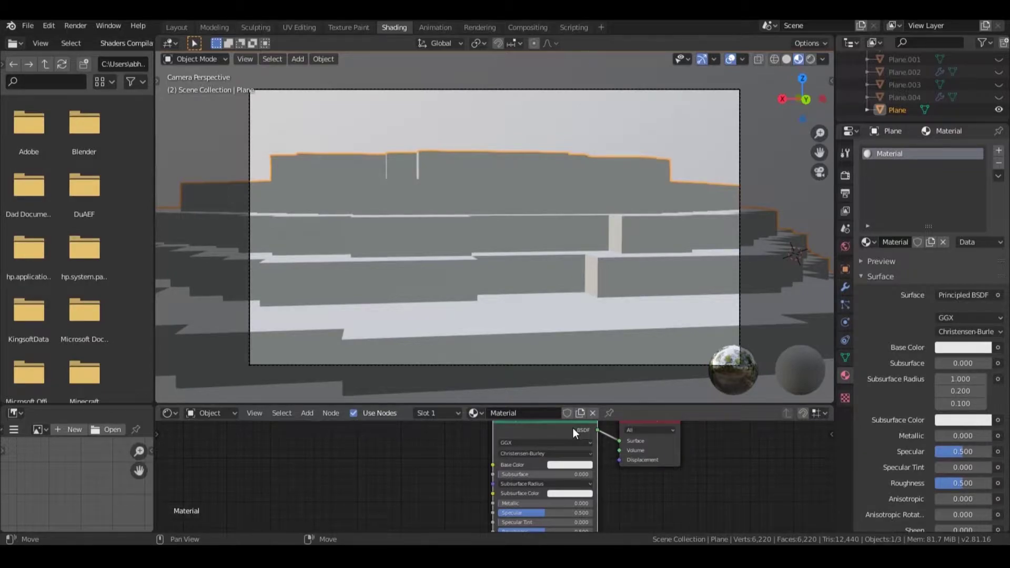
key(ctrl+t)
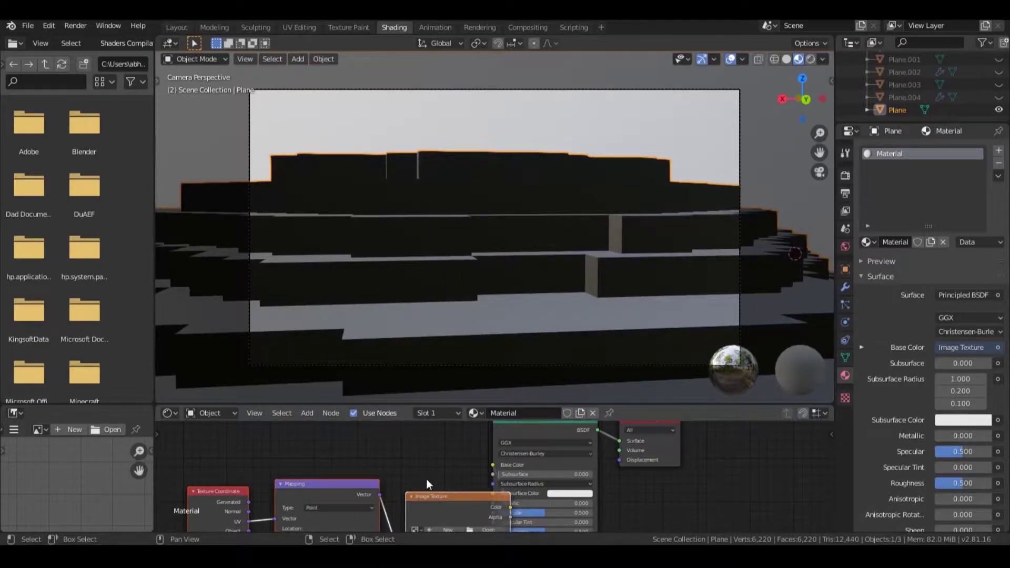
drag(423, 494, 266, 447)
- Reset the UV mapping on all faces of the terrain mesh, and return to Object Mode
middle_drag(597, 252, 448, 285)
scroll(449, 286, down, 5)
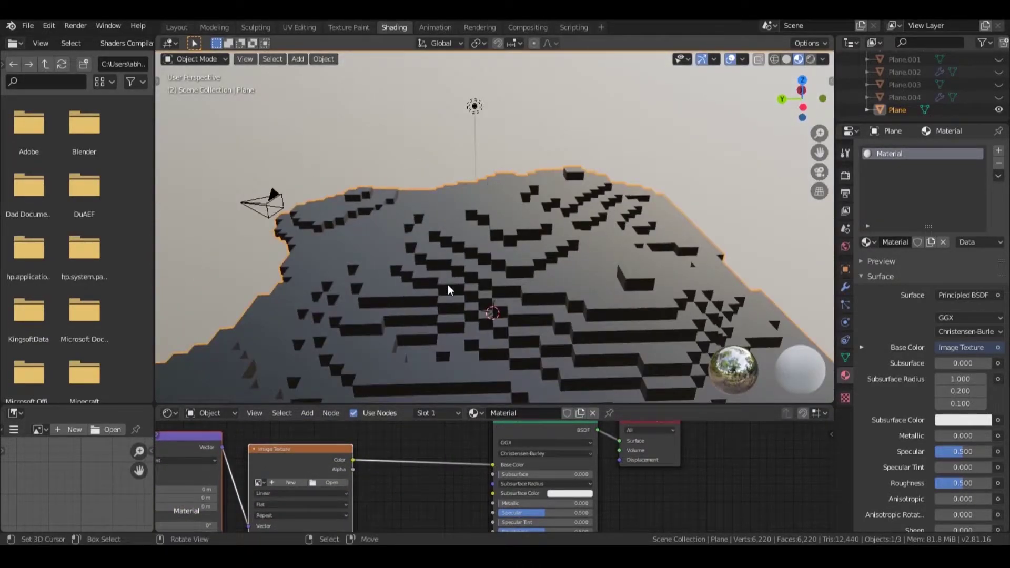
key(Tab)
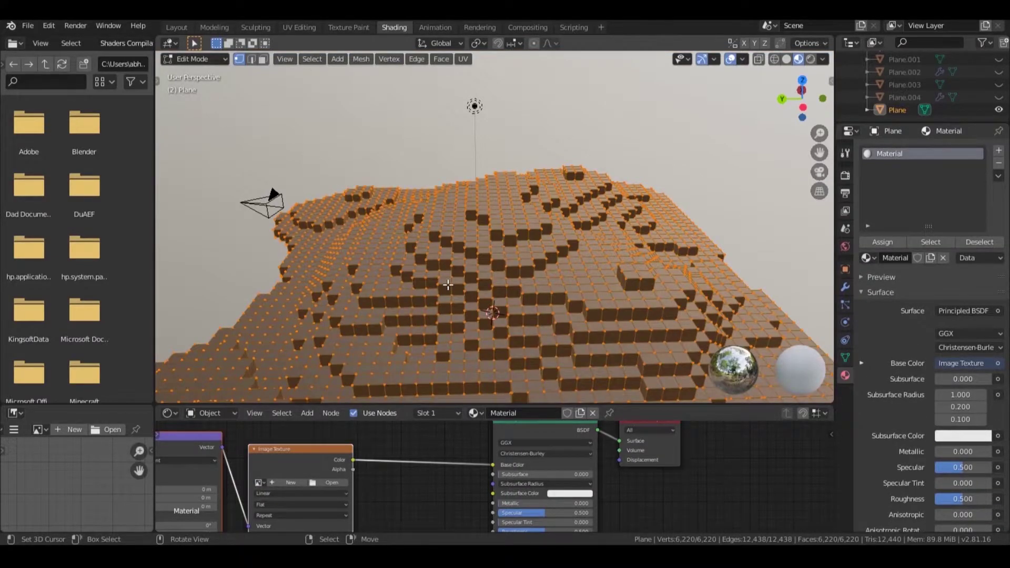
key(u)
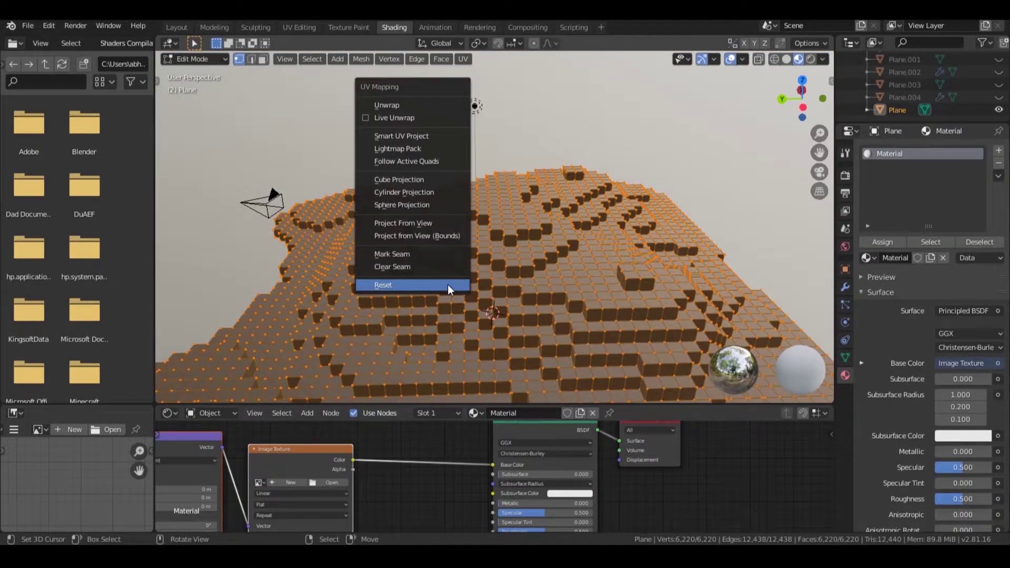
right_click(464, 286)
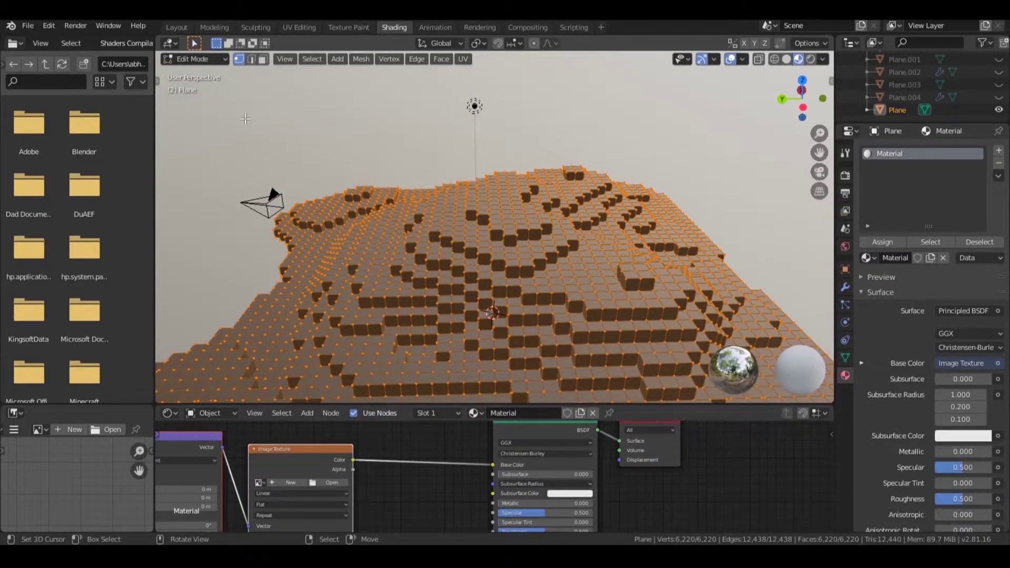
click(192, 57)
click(214, 74)
- Load grass_block_top.png from the Desktop into the material's Image Texture node, with the terrain seen through the camera
middle_drag(429, 249, 551, 235)
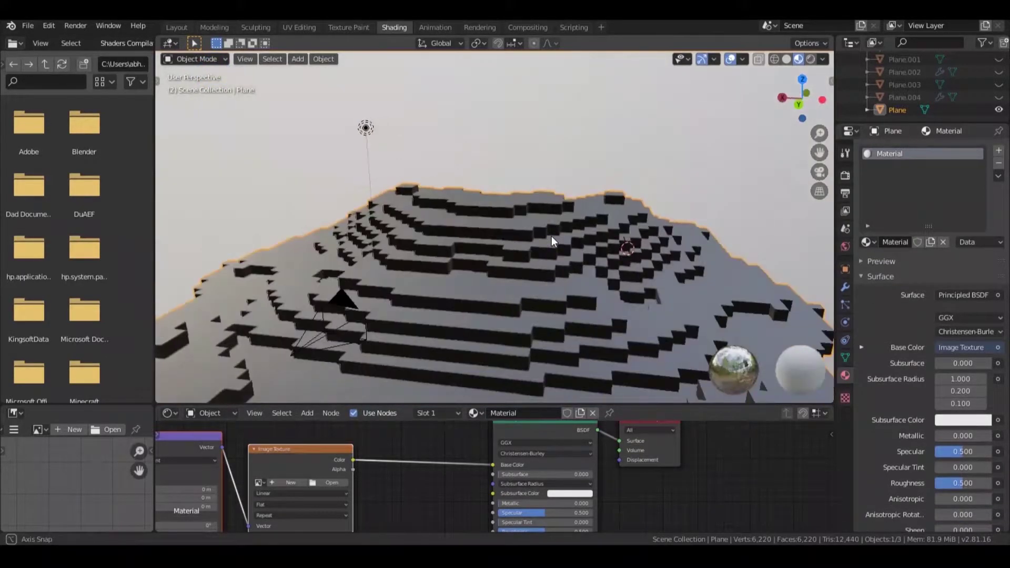
middle_drag(430, 434, 544, 418)
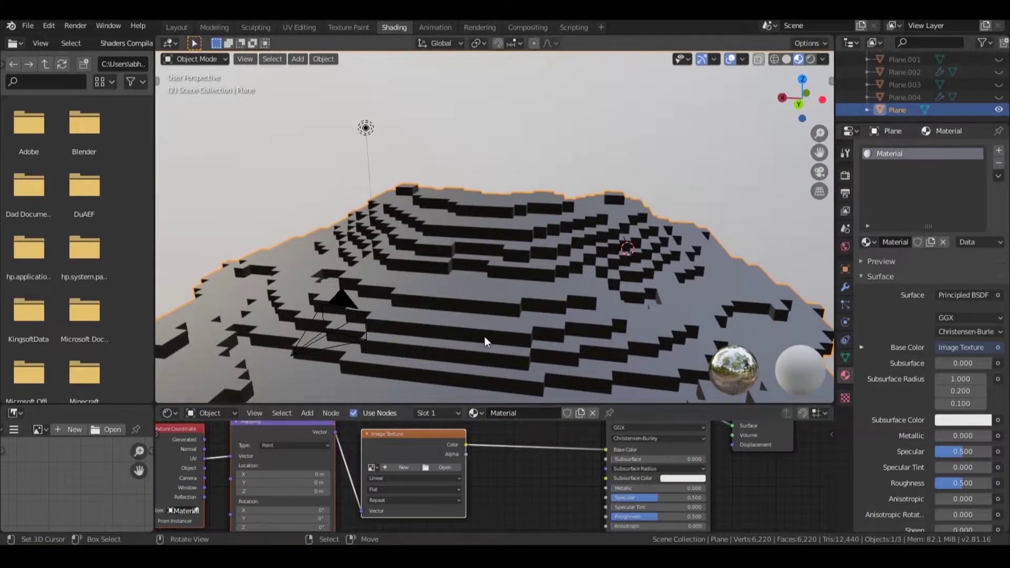
key(KP_0)
scroll(478, 478, up, 4)
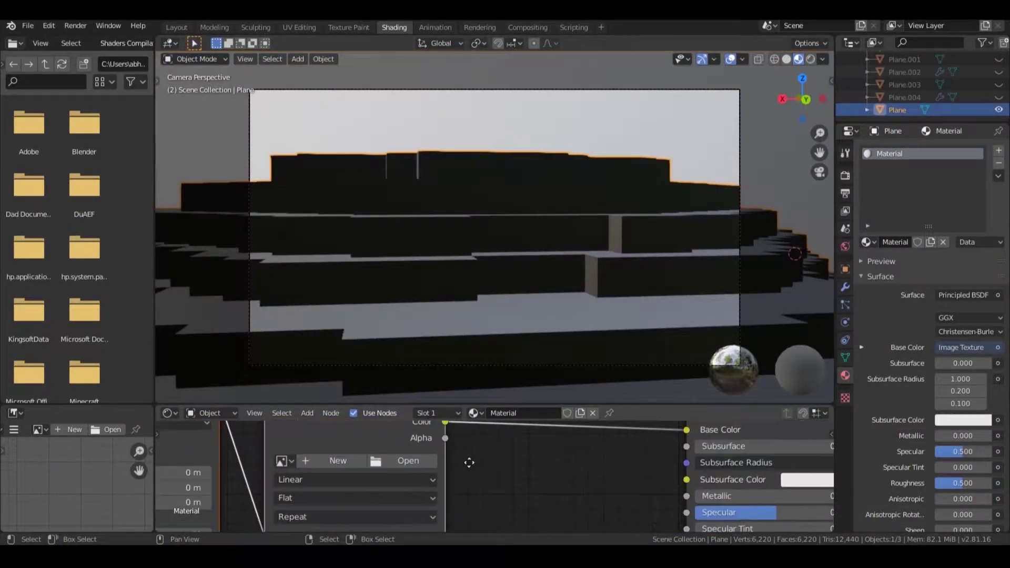
click(498, 460)
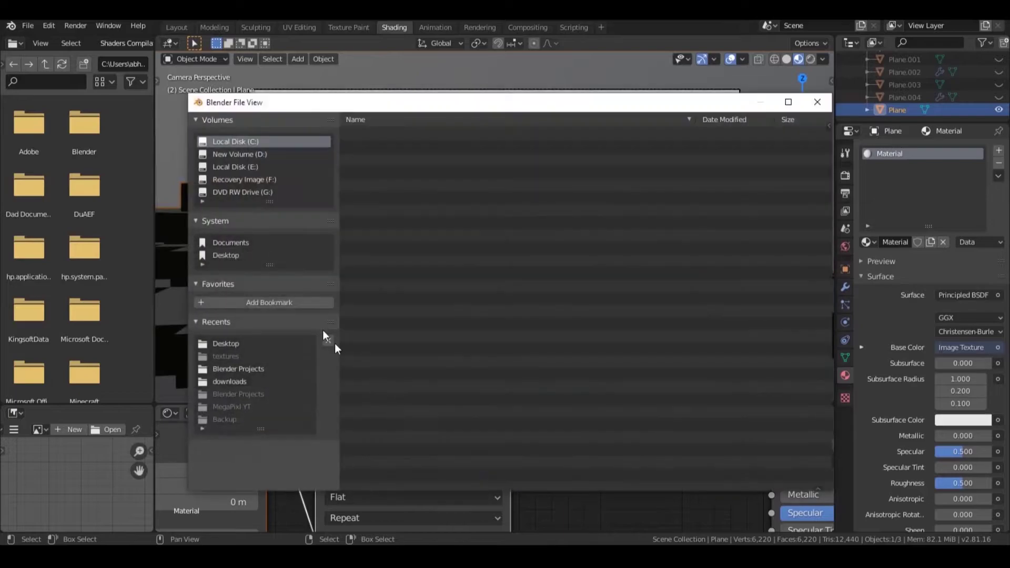
click(226, 255)
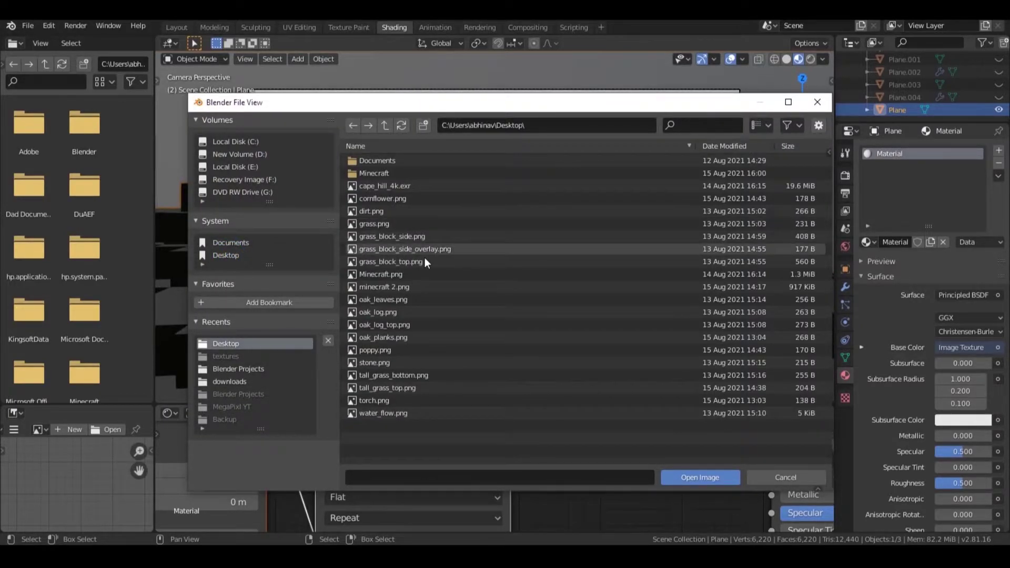
click(386, 262)
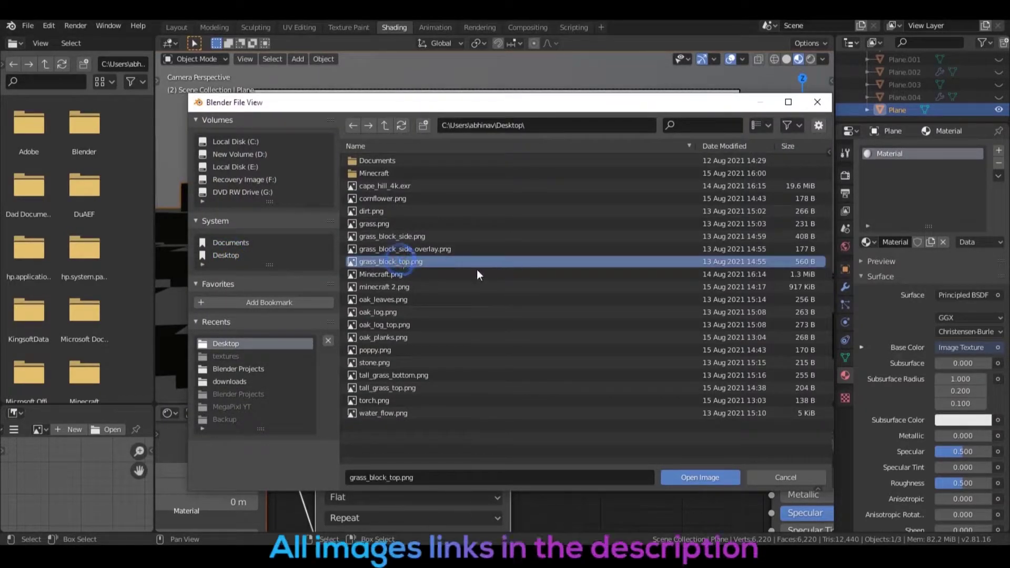
click(700, 477)
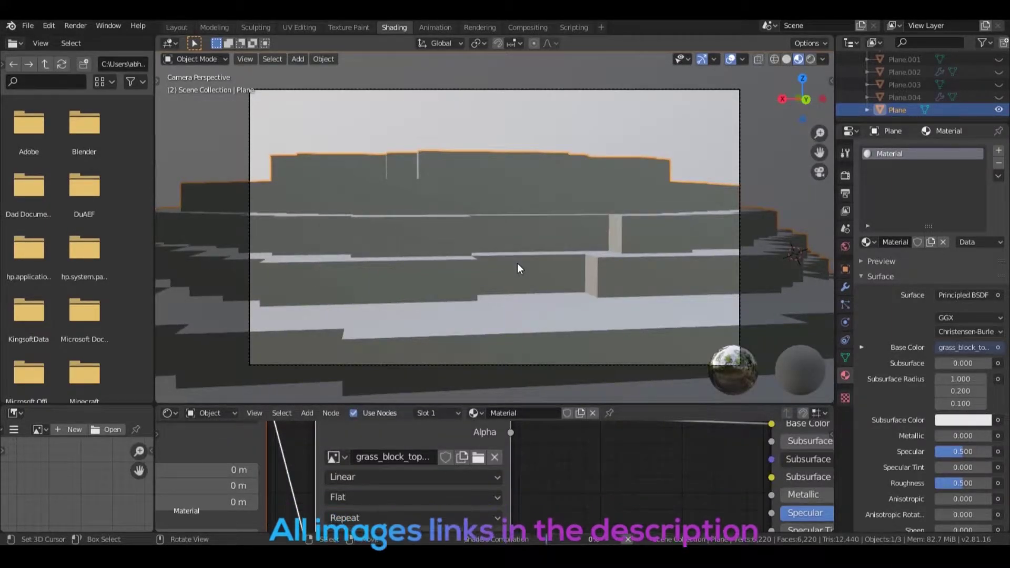
- Set the grass texture's interpolation to Closest and inspect the block faces up close
mouse_move(588, 248)
middle_down()
mouse_move(586, 261)
mouse_move(573, 262)
middle_up()
scroll(574, 262, up, 5)
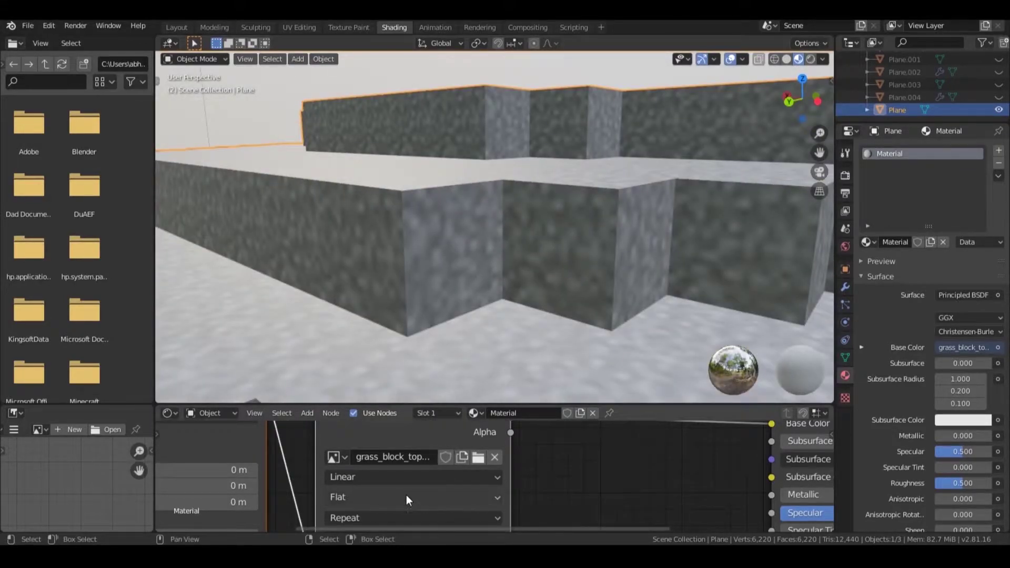
click(405, 477)
click(379, 438)
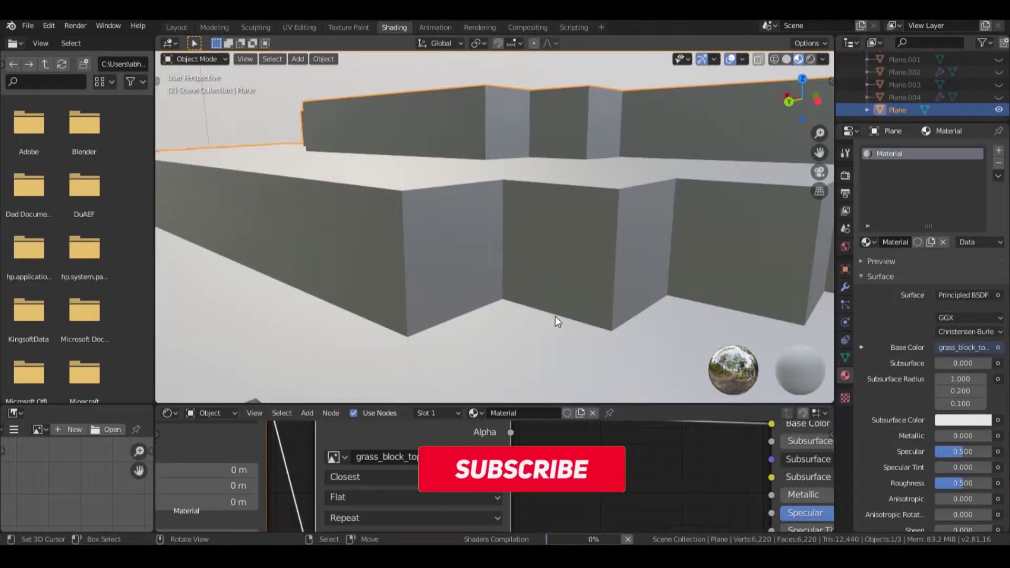
mouse_move(593, 307)
middle_down()
mouse_move(605, 319)
mouse_move(586, 317)
middle_up()
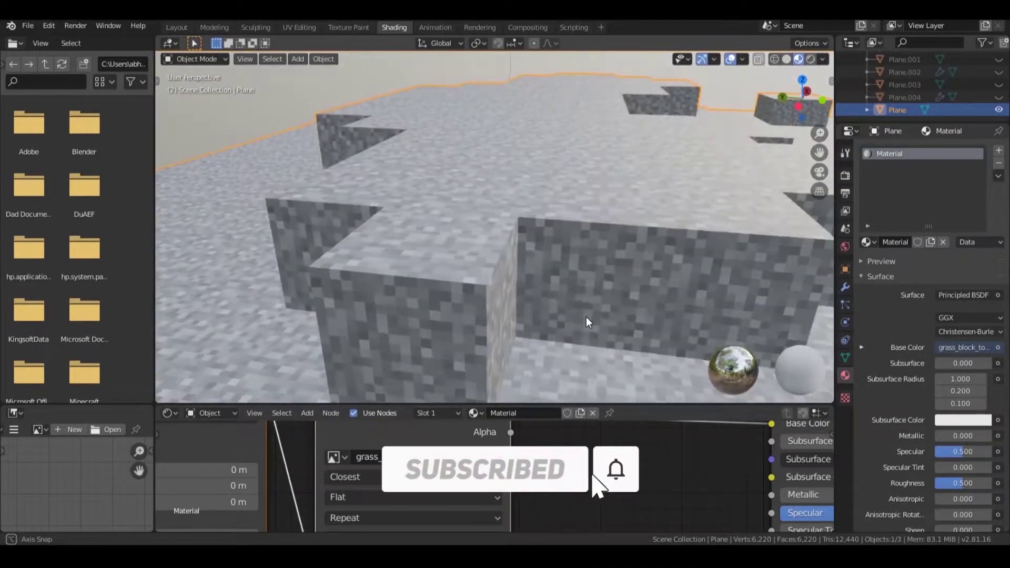
middle_drag(444, 300, 513, 274)
scroll(418, 375, down, 8)
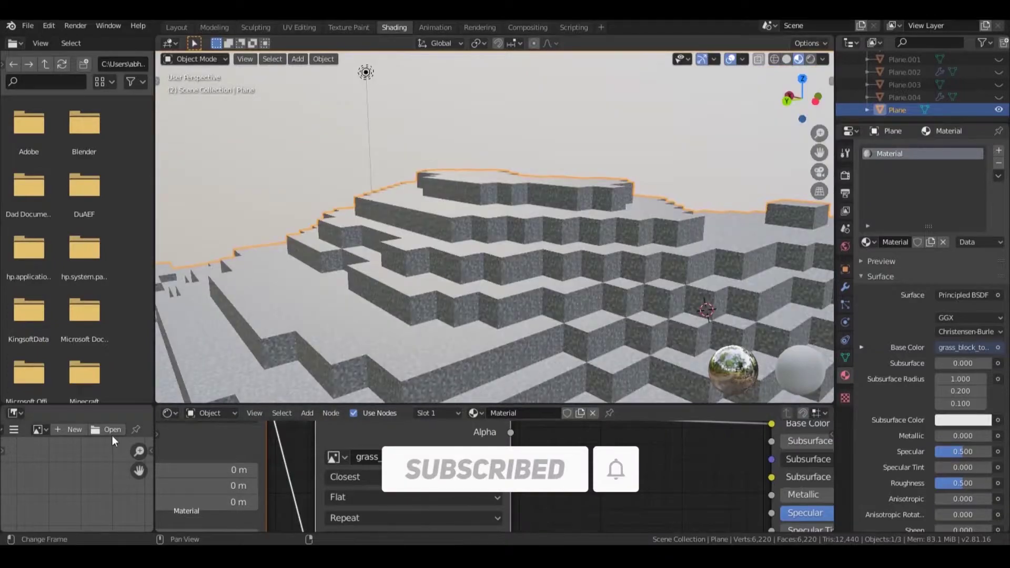
- Open grass_block_side.png from the Desktop in the image editor as a color reference
click(111, 431)
click(226, 255)
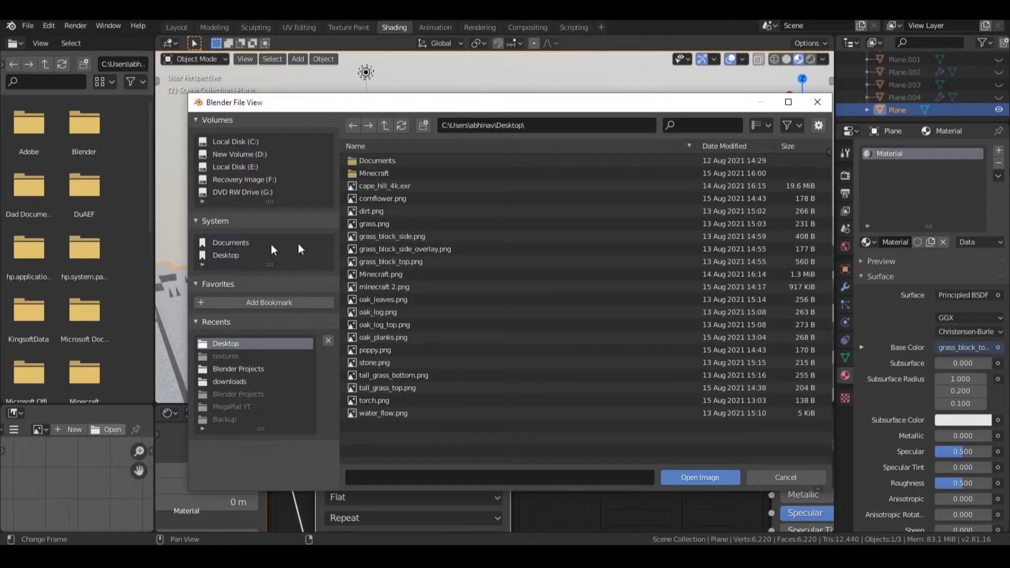
click(409, 235)
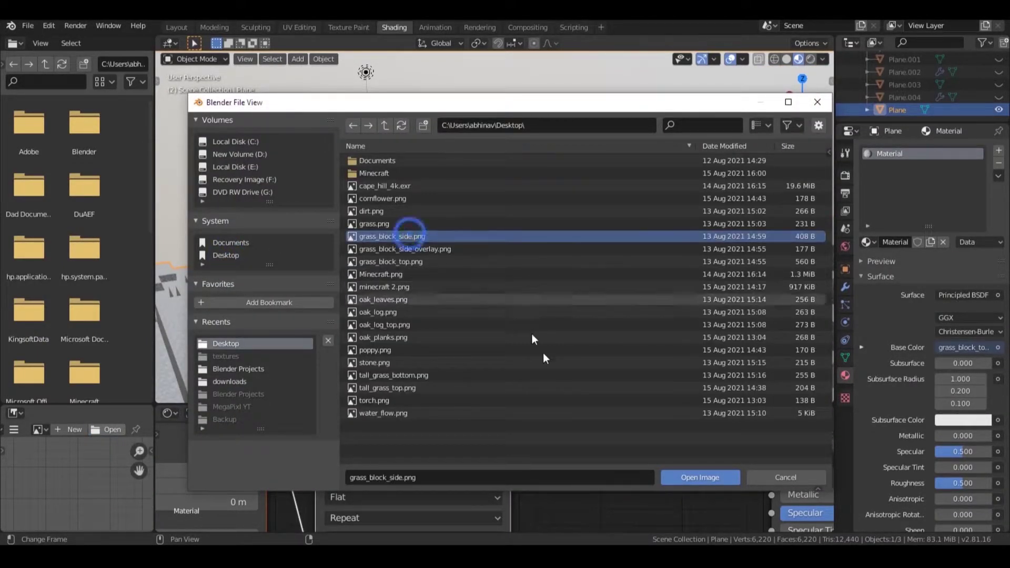
click(702, 478)
scroll(79, 490, up, 6)
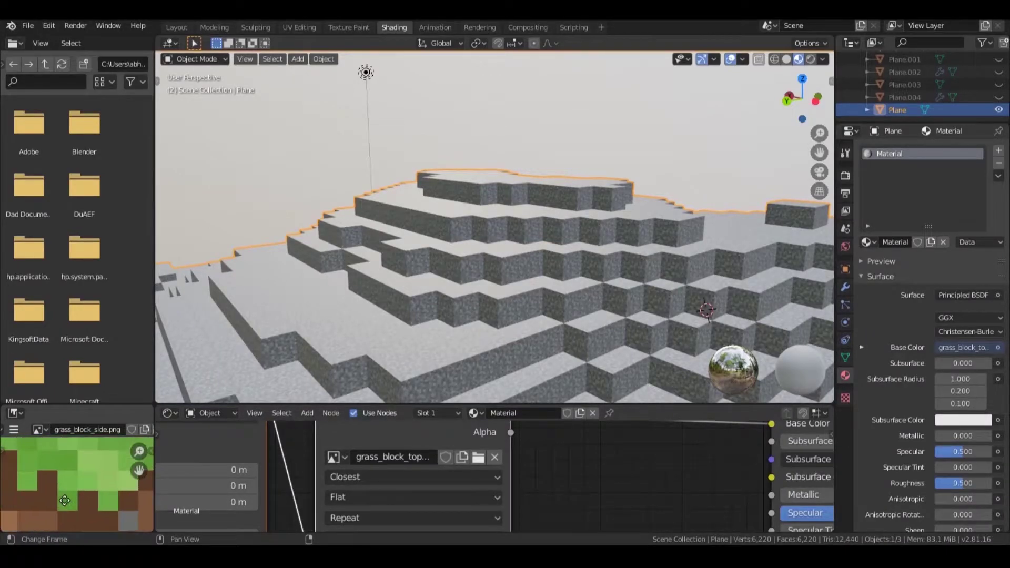
- Insert a MixRGB node between the grass texture's Color output and the shader's Base Color
middle_drag(445, 472, 331, 518)
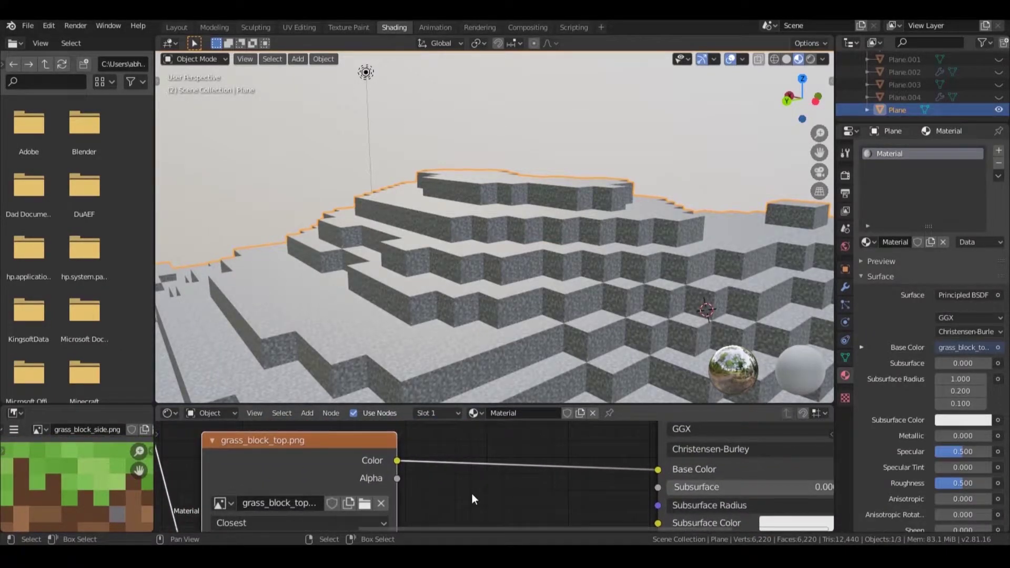
key(shift+a)
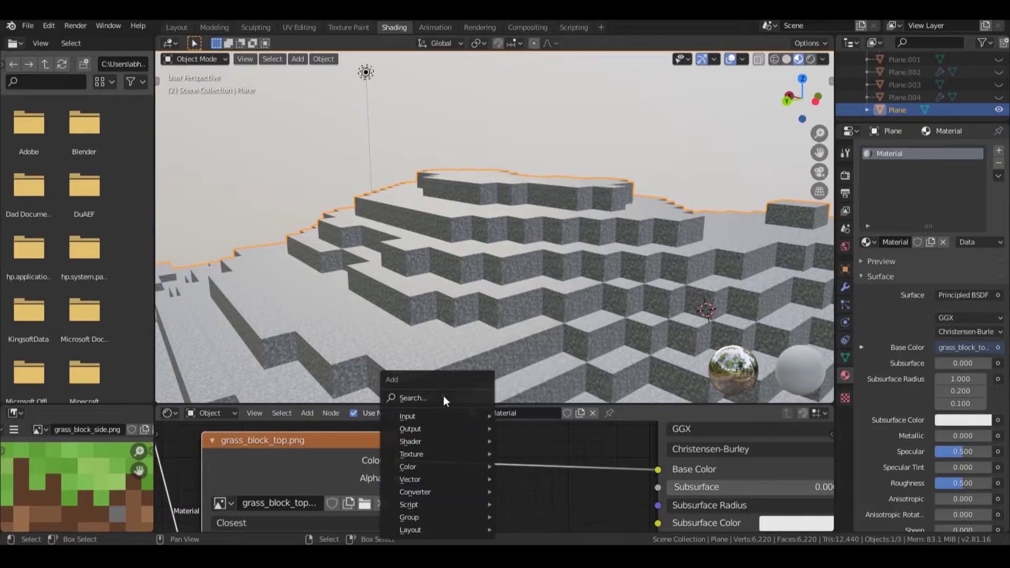
click(444, 395)
text(mix)
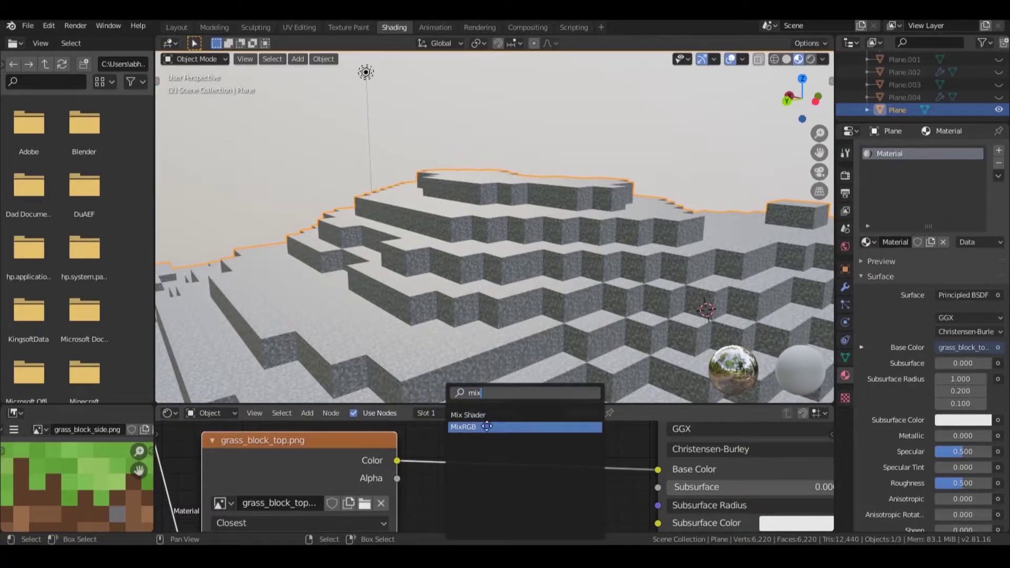
click(487, 427)
click(487, 425)
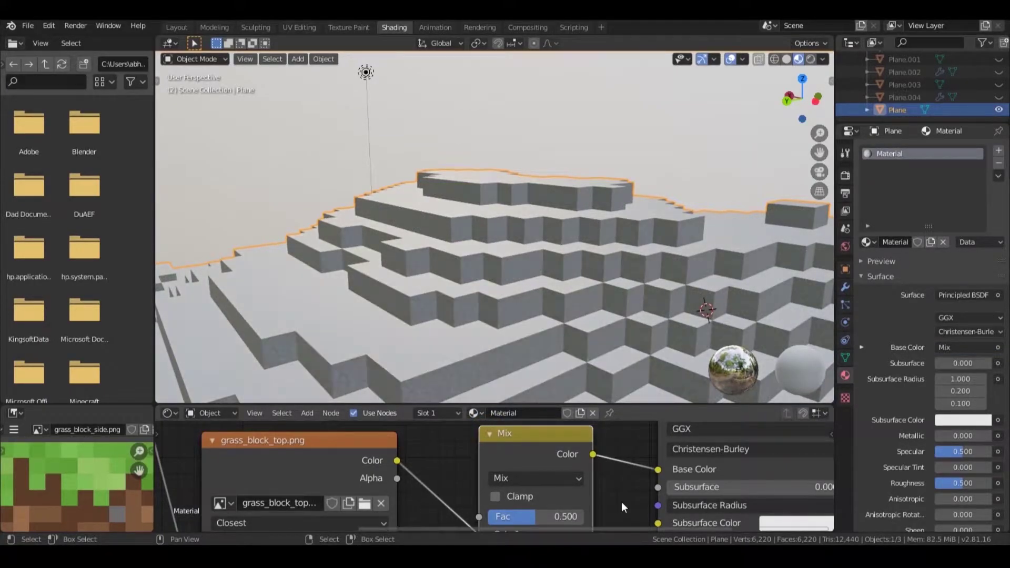
- Set the MixRGB node's blending mode to Multiply and its Fac to 1.000
click(573, 478)
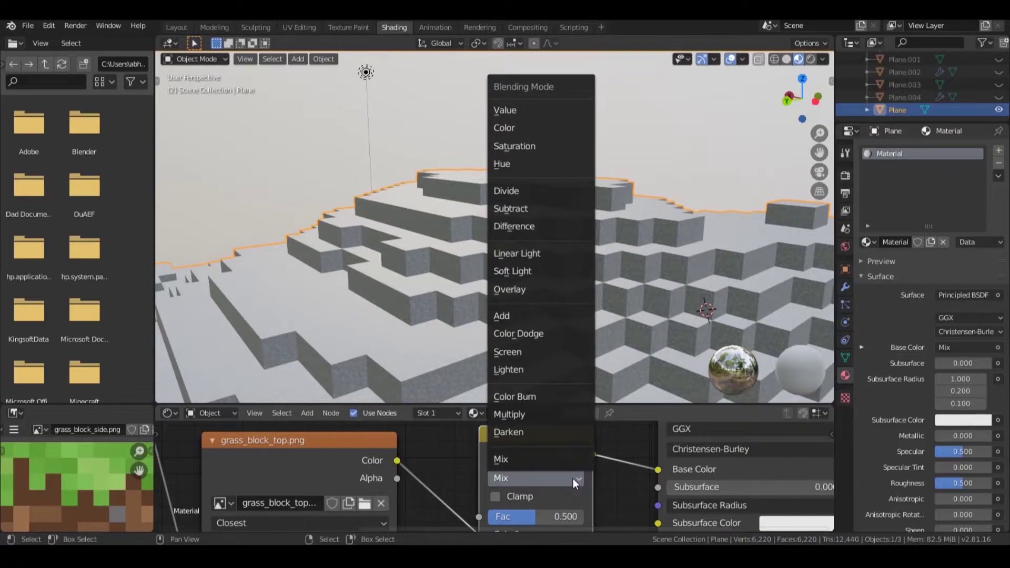
click(535, 415)
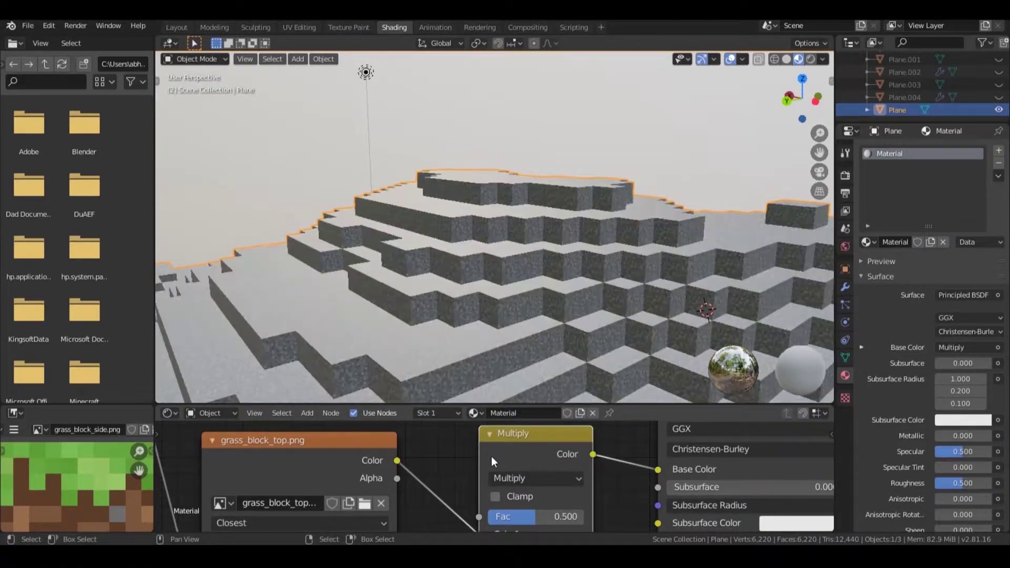
middle_drag(579, 473, 485, 449)
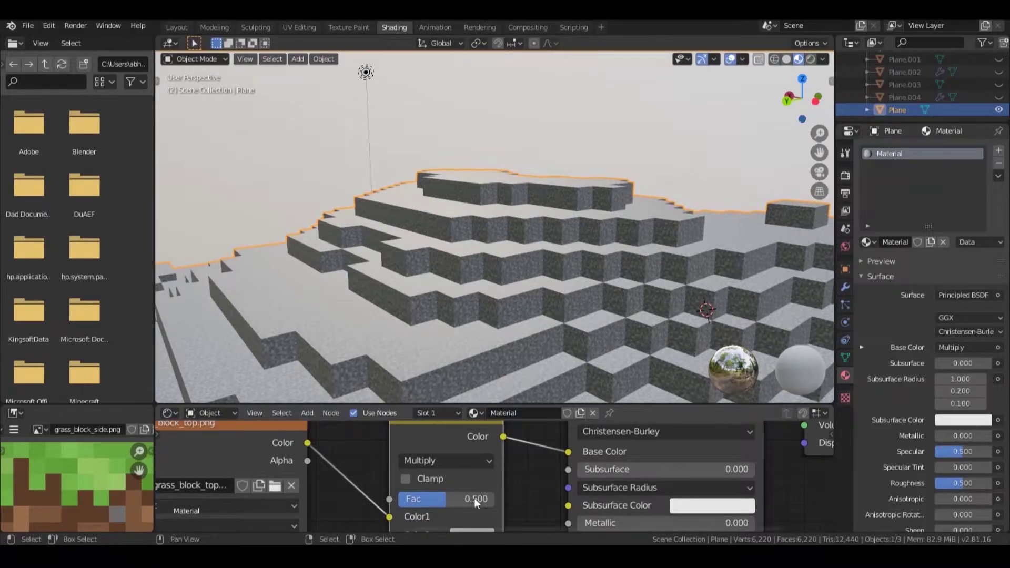
drag(448, 499, 498, 504)
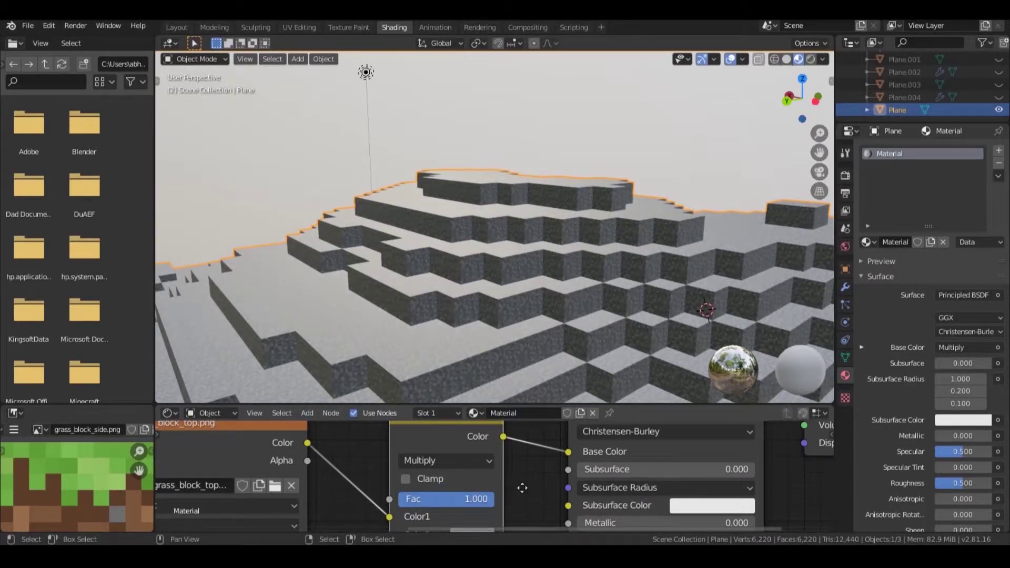
- Sample a green from the grass_block_side image as the Multiply node's Color2 and look over the tinted terrain
middle_drag(523, 490, 503, 464)
click(459, 509)
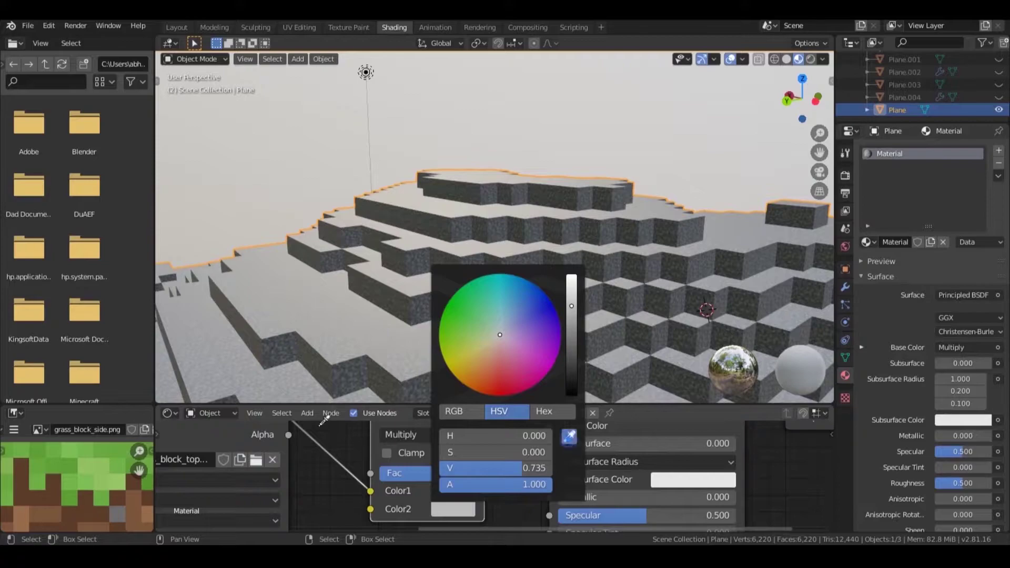
key(e)
click(112, 451)
middle_drag(529, 340, 577, 280)
scroll(577, 280, up, 1)
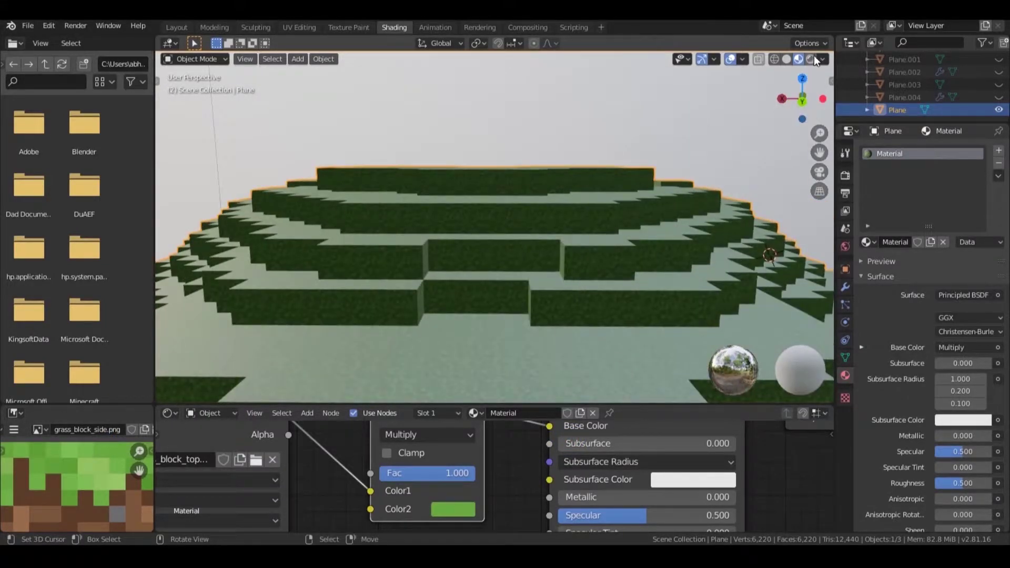
- Preview the terrain in rendered shading, resample Color2 as a lighter green from the grass side image, and return to material preview
click(813, 59)
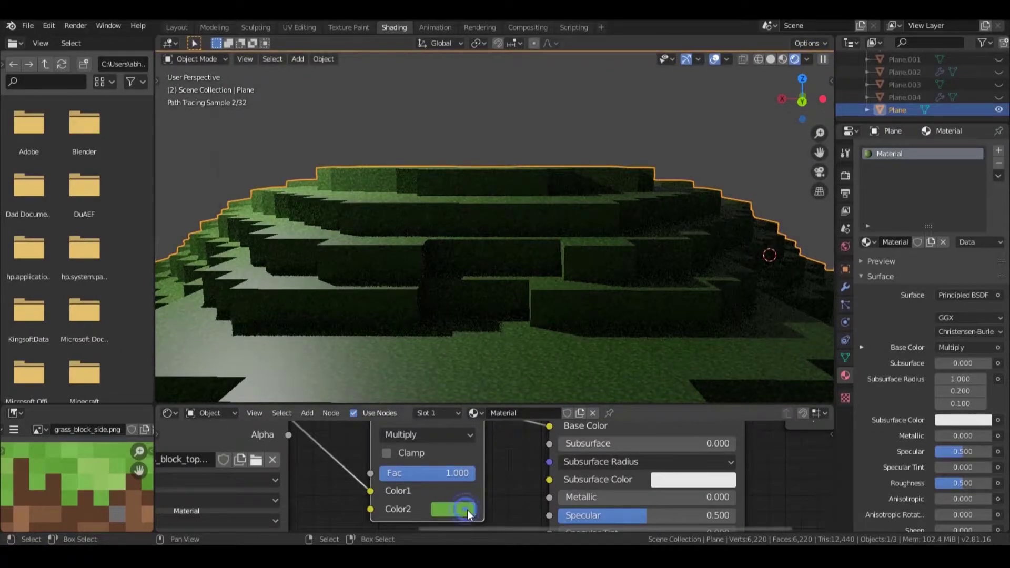
click(467, 510)
click(569, 437)
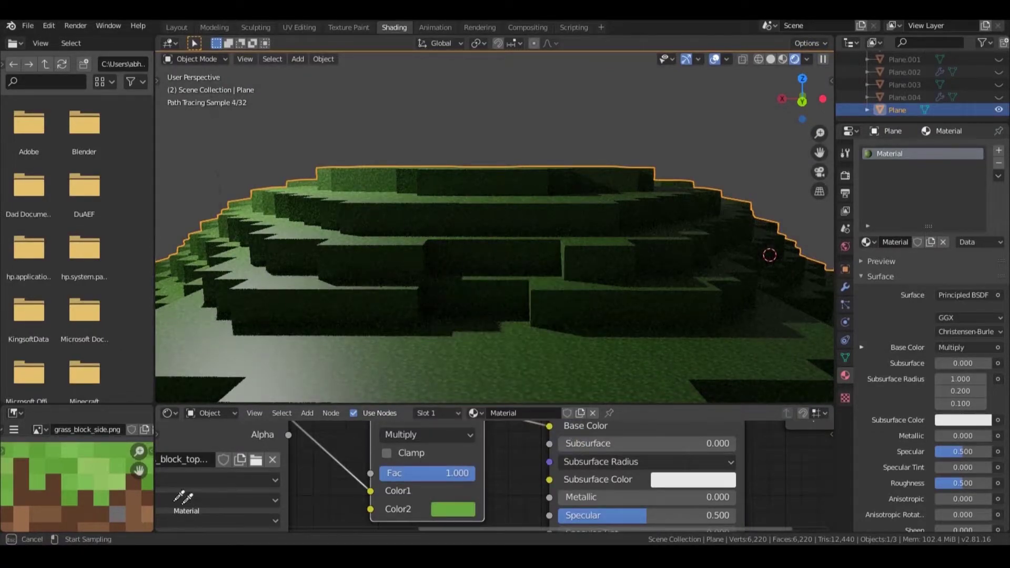
click(68, 446)
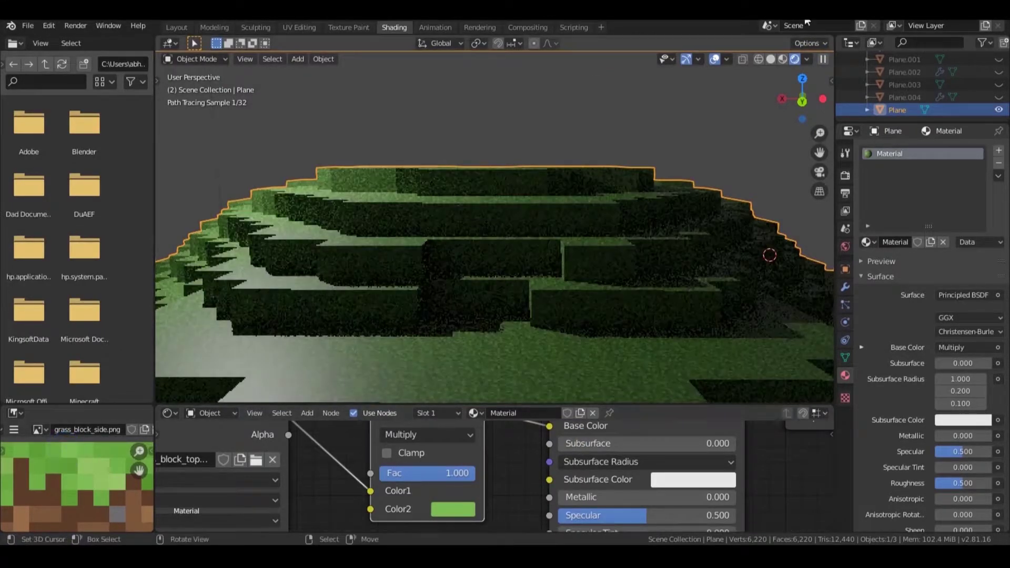
click(783, 59)
- Set the grass material's Specular to 0.000 and check the terrain surface up close
mouse_move(616, 222)
middle_down()
mouse_move(539, 260)
mouse_move(548, 228)
mouse_move(548, 260)
middle_up()
scroll(541, 255, up, 2)
scroll(527, 264, up, 3)
drag(619, 513, 529, 514)
middle_drag(611, 320, 623, 338)
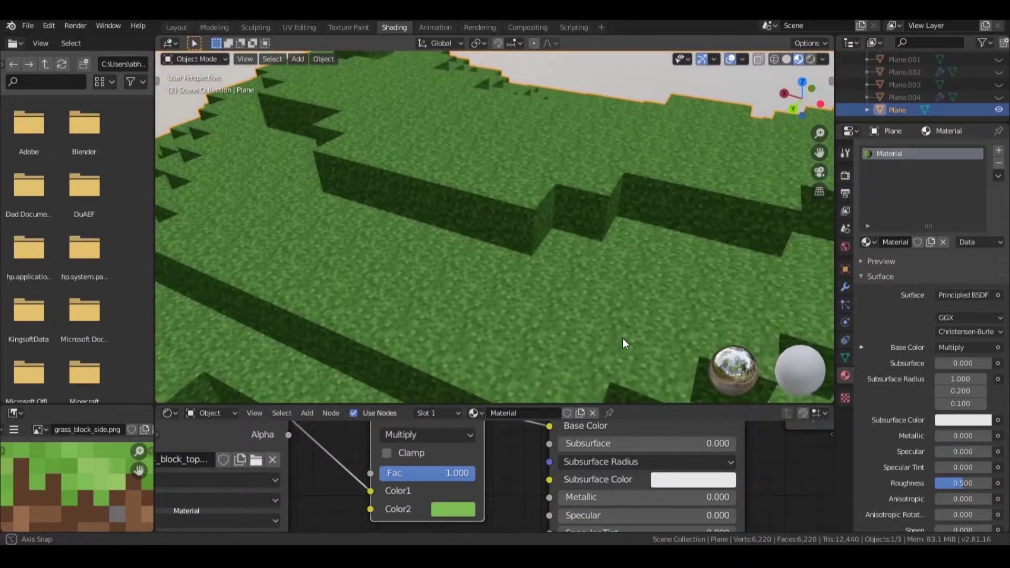
- Enter Edit Mode on the terrain and select one vertical side face of a block in face selection mode
middle_drag(498, 484, 656, 484)
scroll(66, 485, down, 4)
middle_drag(452, 452, 470, 467)
middle_drag(517, 273, 433, 263)
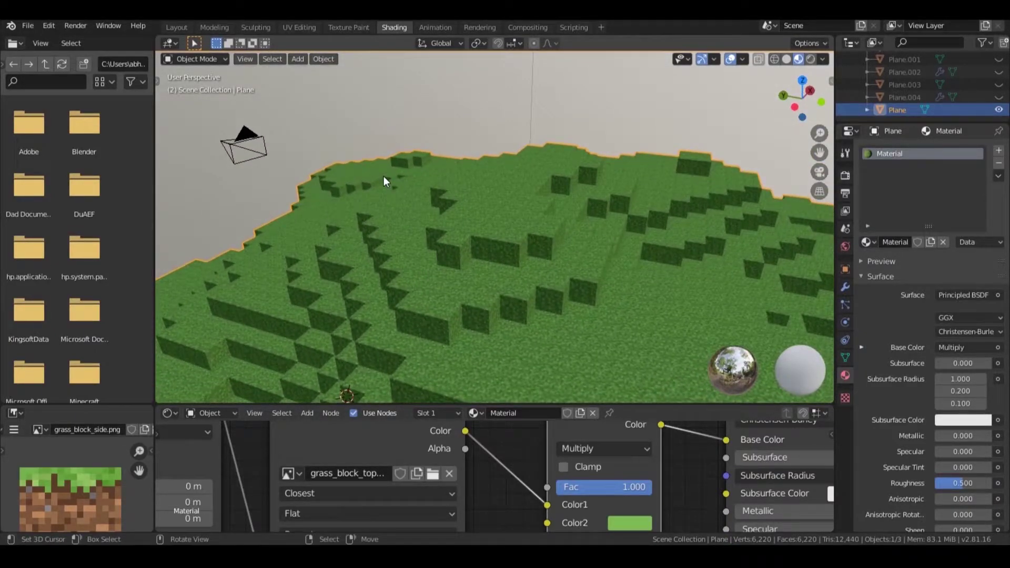
key(Tab)
middle_drag(492, 283, 465, 272)
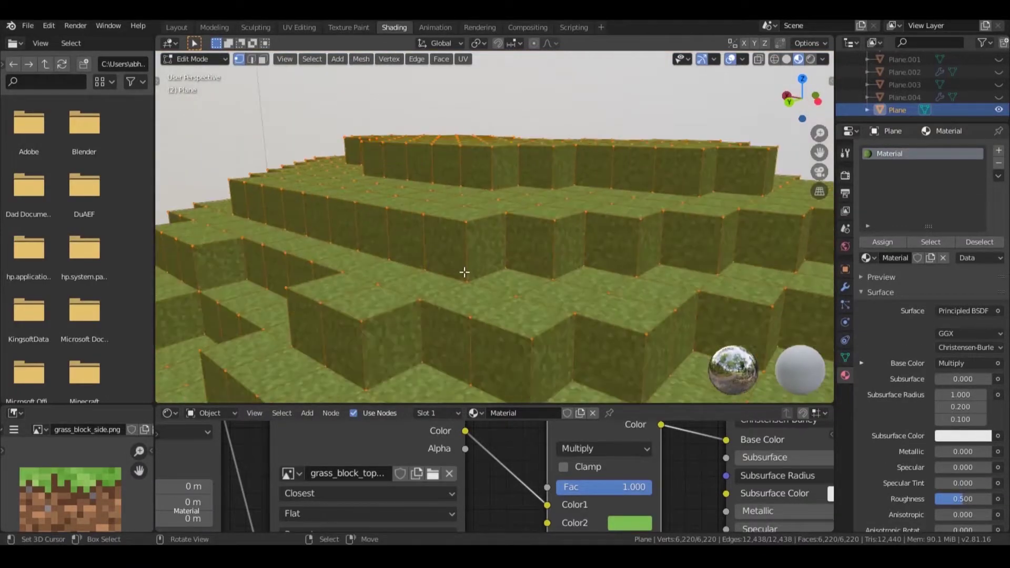
click(486, 251)
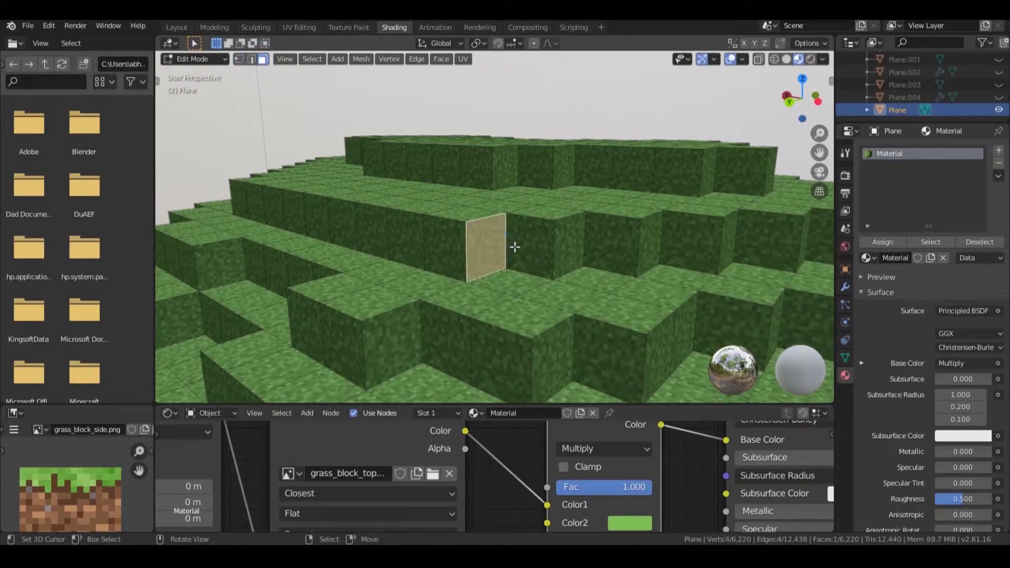
middle_drag(561, 269, 546, 269)
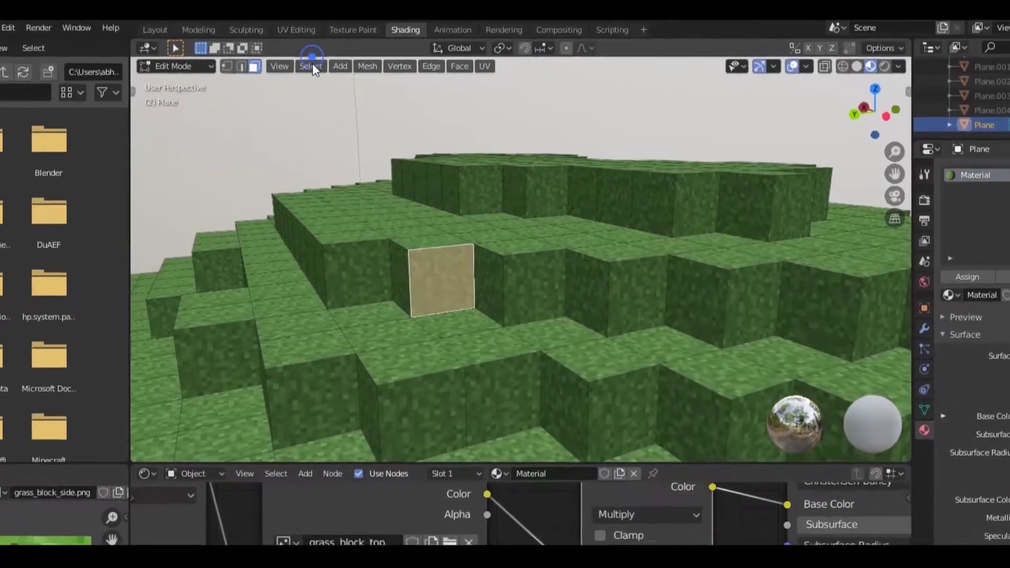
- Extend the selection with Select Similar by Normal to all side faces pointing the same way, and check it around the terrain
click(313, 59)
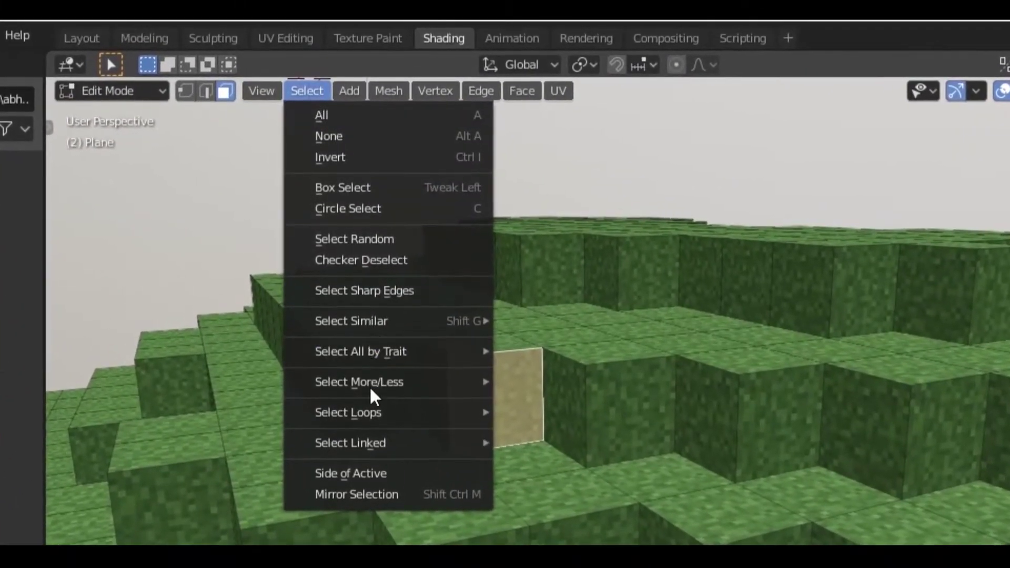
mouse_move(373, 314)
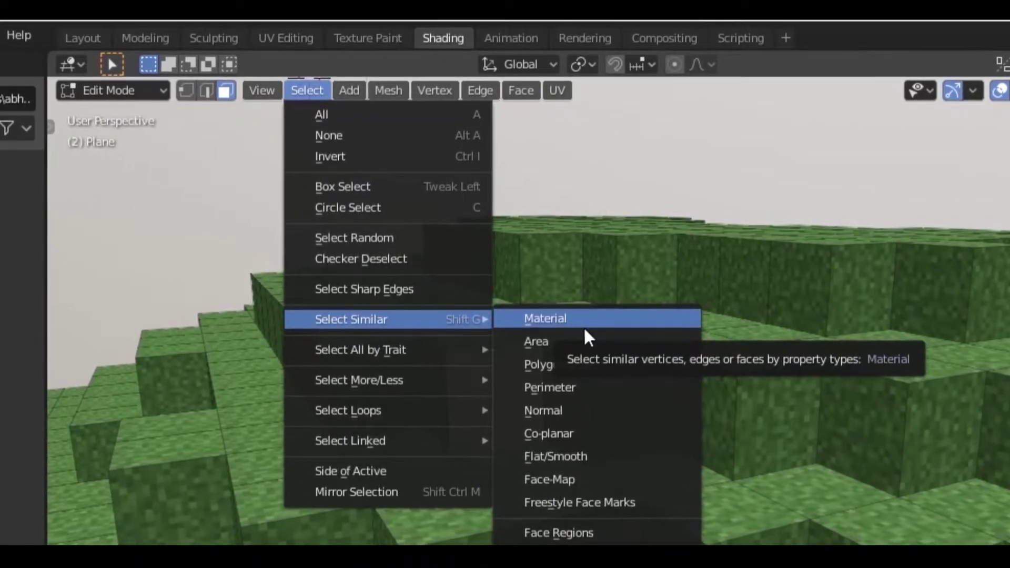
click(588, 414)
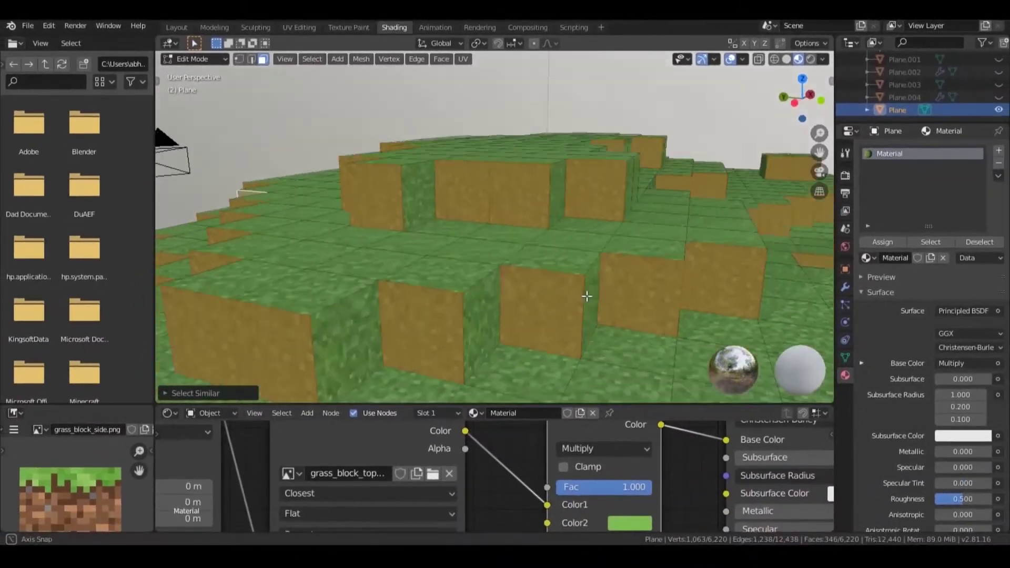
scroll(586, 294, down, 4)
middle_drag(548, 283, 667, 262)
scroll(620, 280, up, 3)
middle_drag(604, 280, 566, 278)
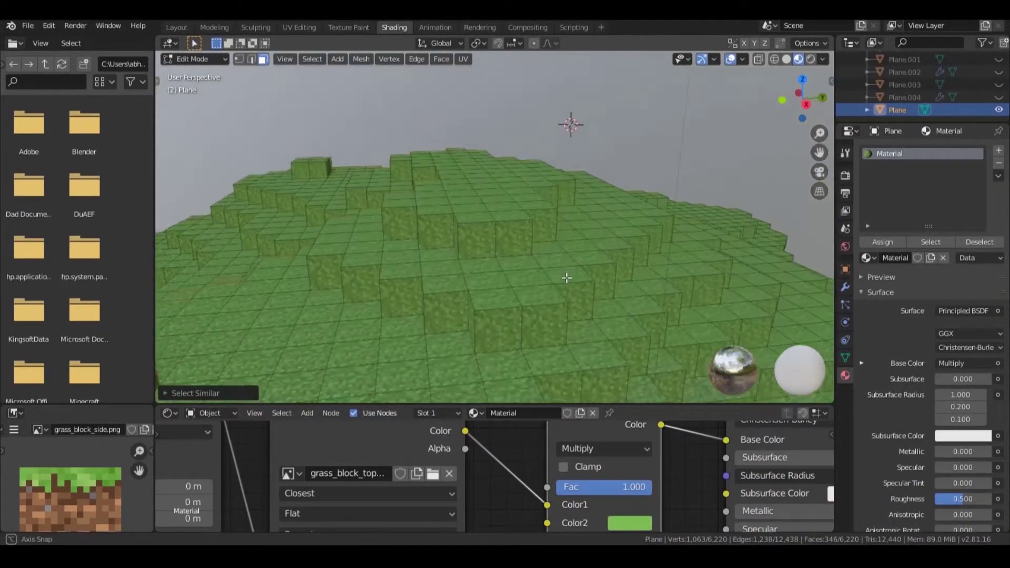
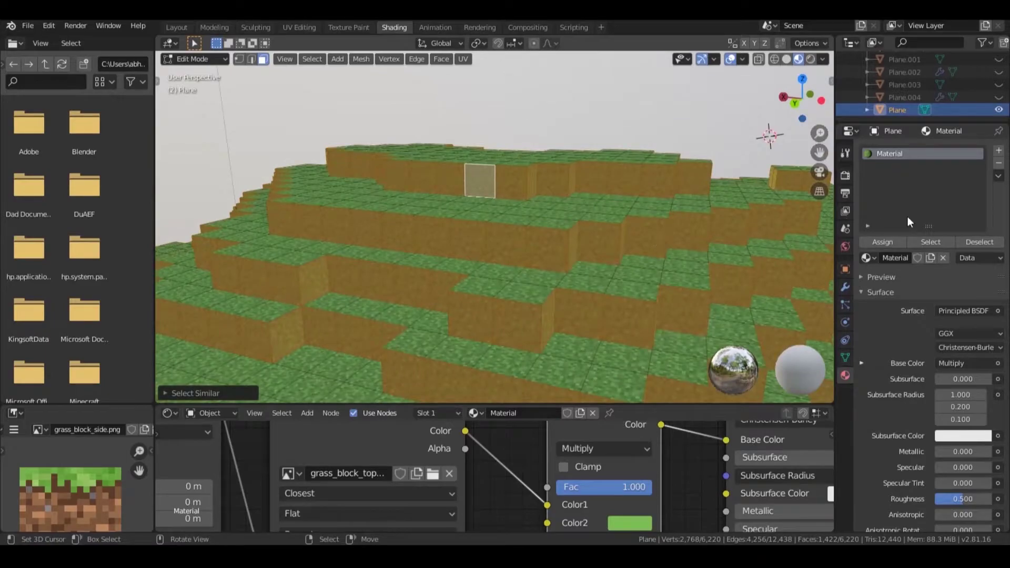
- Add a second material slot, load the existing grass material into it and make it an independent copy
click(999, 151)
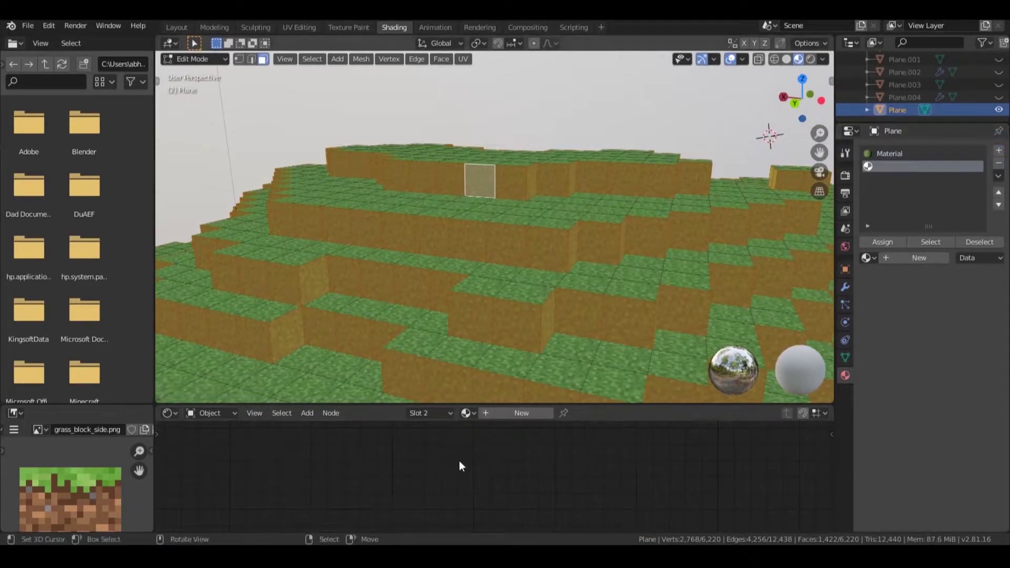
click(465, 413)
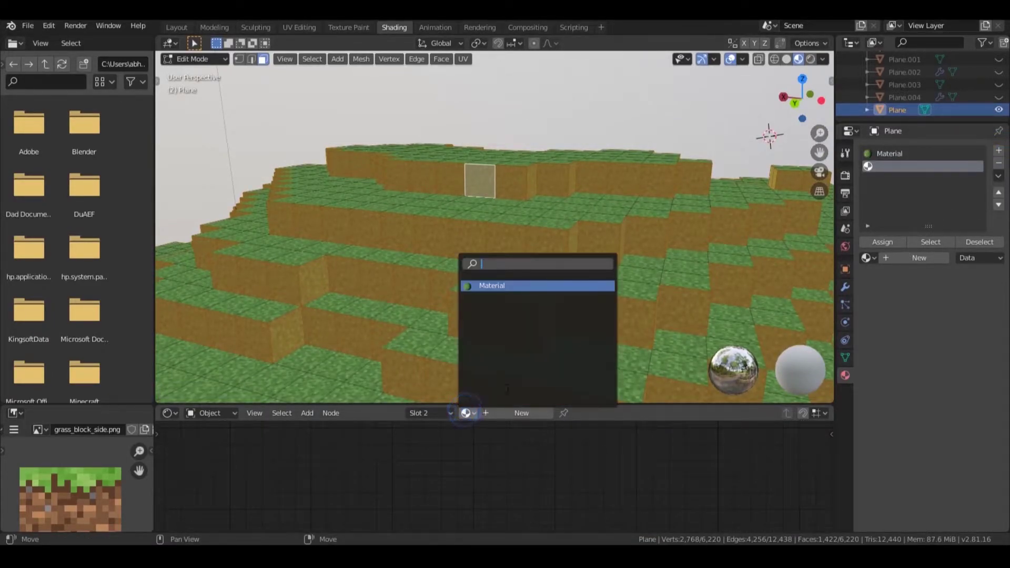
click(504, 286)
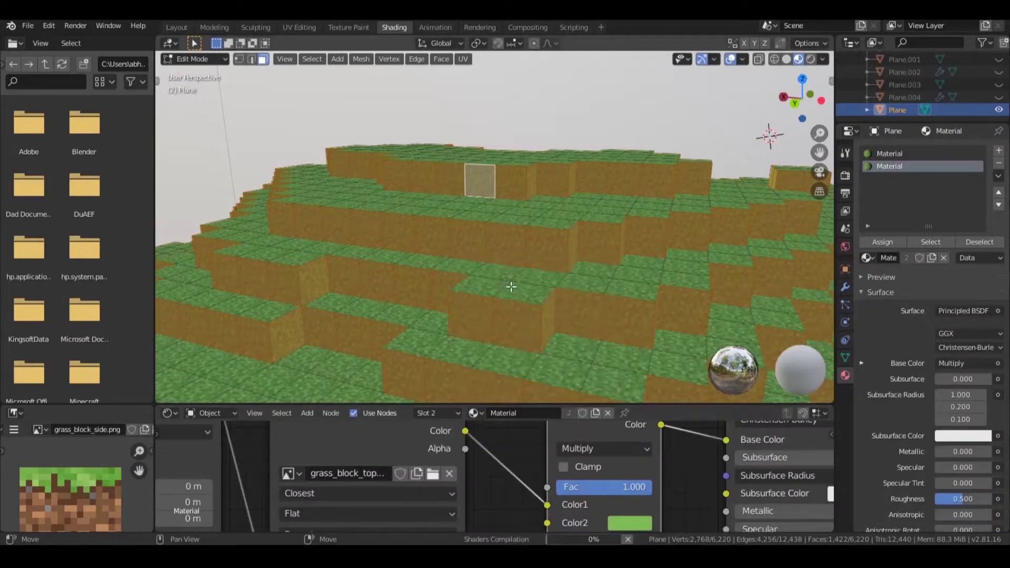
click(932, 258)
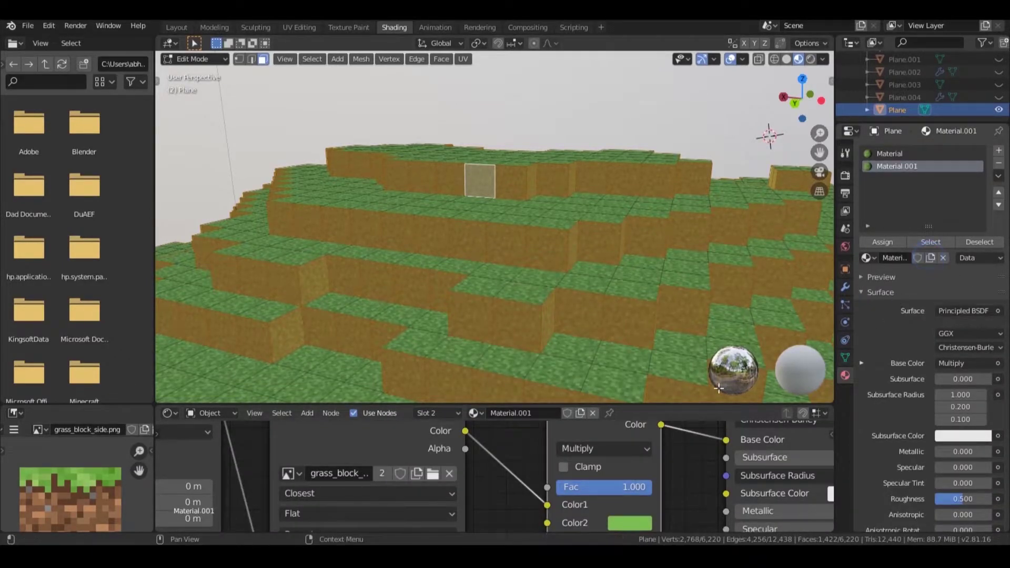
- Replace the image in the copied material's texture node with dirt.png from the Desktop
middle_drag(509, 490, 486, 487)
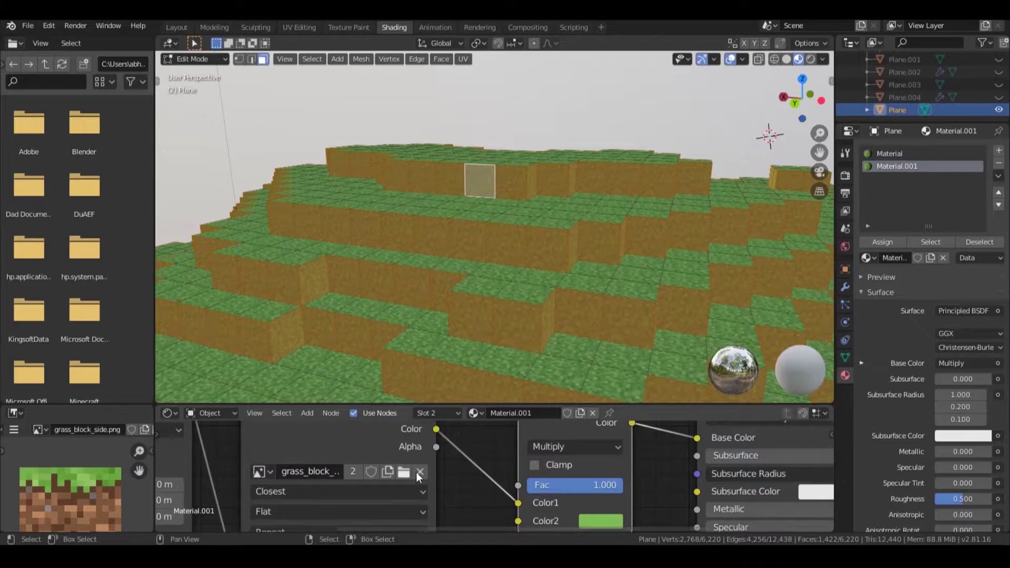
click(419, 473)
click(400, 474)
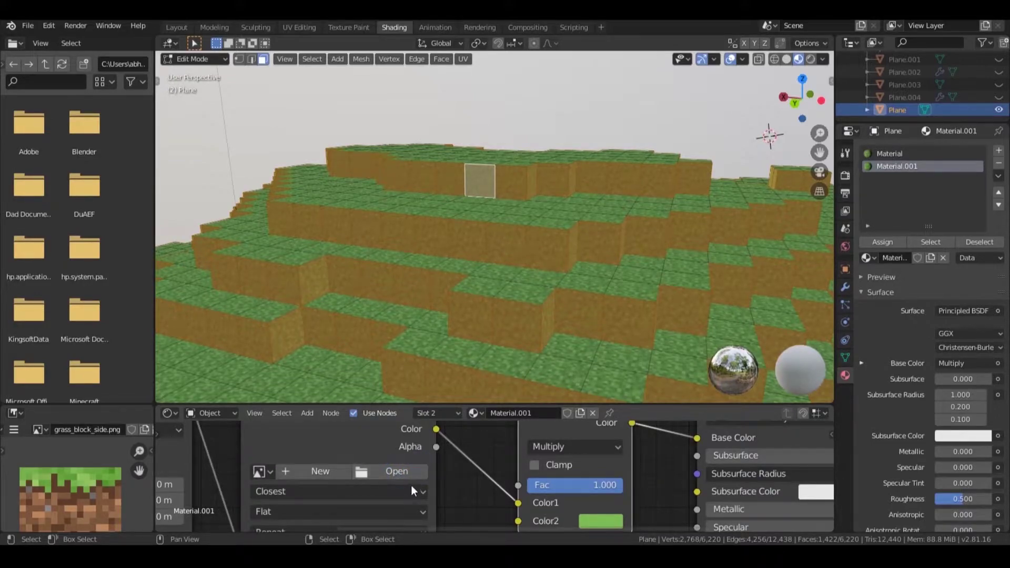
click(232, 255)
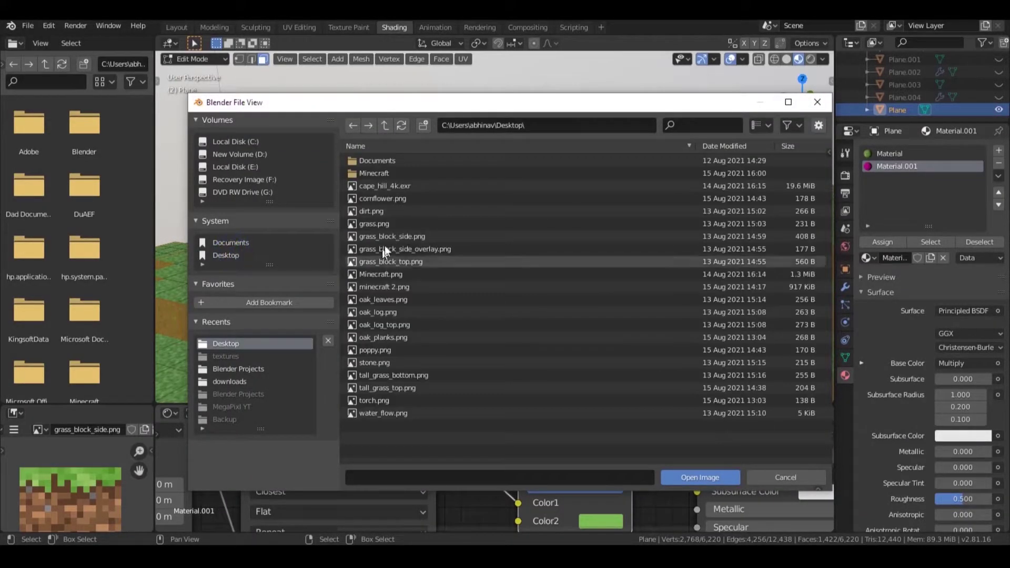
click(380, 212)
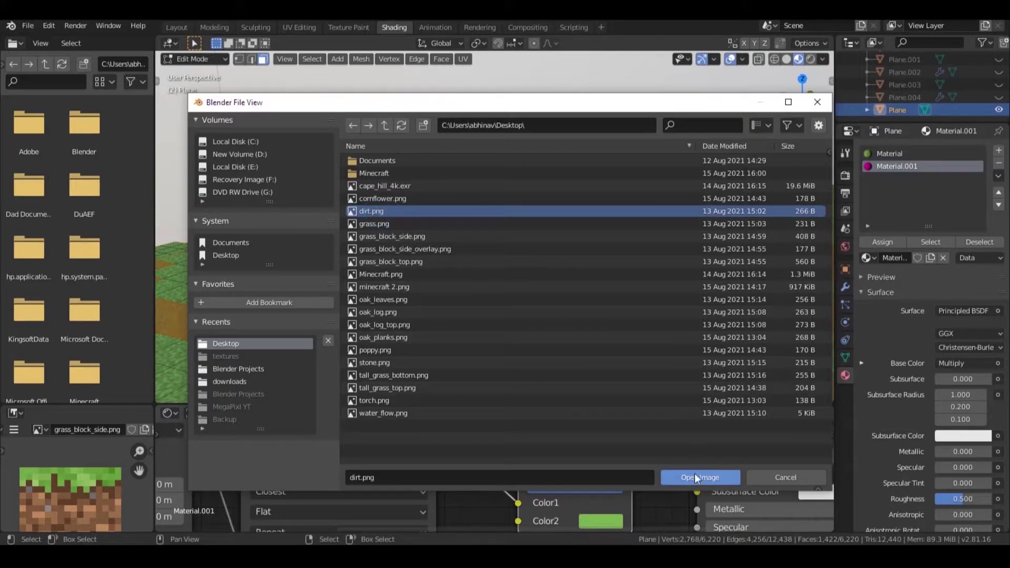
click(695, 477)
- Delete the Multiply node and connect the image texture's Color directly to the shader's Base Color
drag(572, 431, 574, 450)
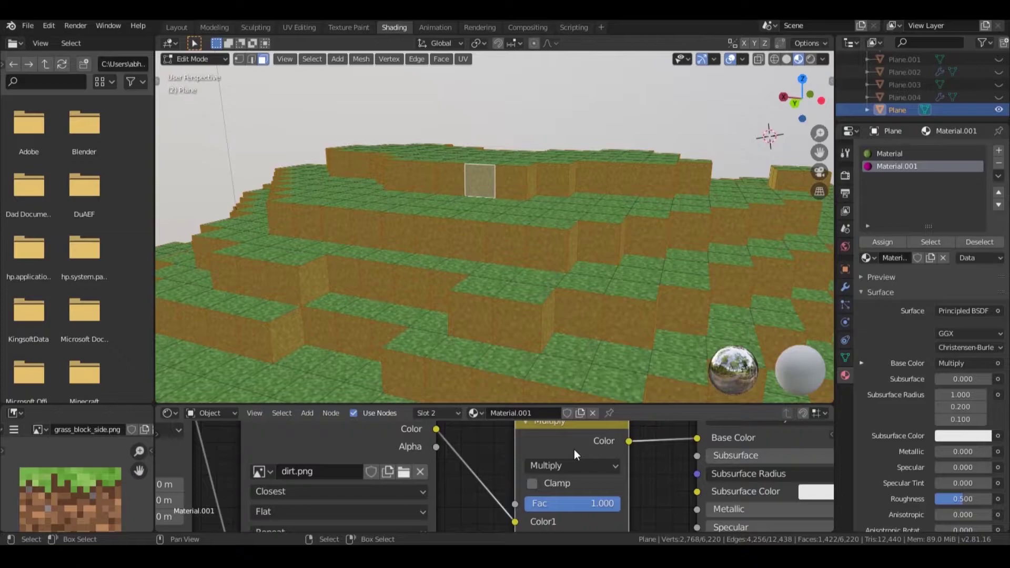
key(x)
drag(436, 430, 695, 437)
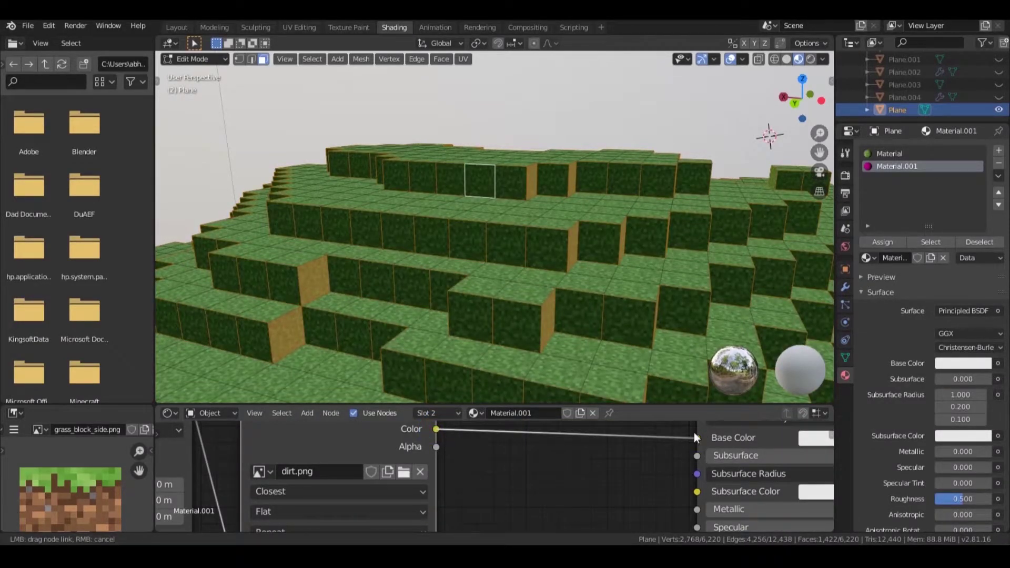
- Assign Material.001 to the selected block side faces and check the dirt texture up close
scroll(561, 294, up, 4)
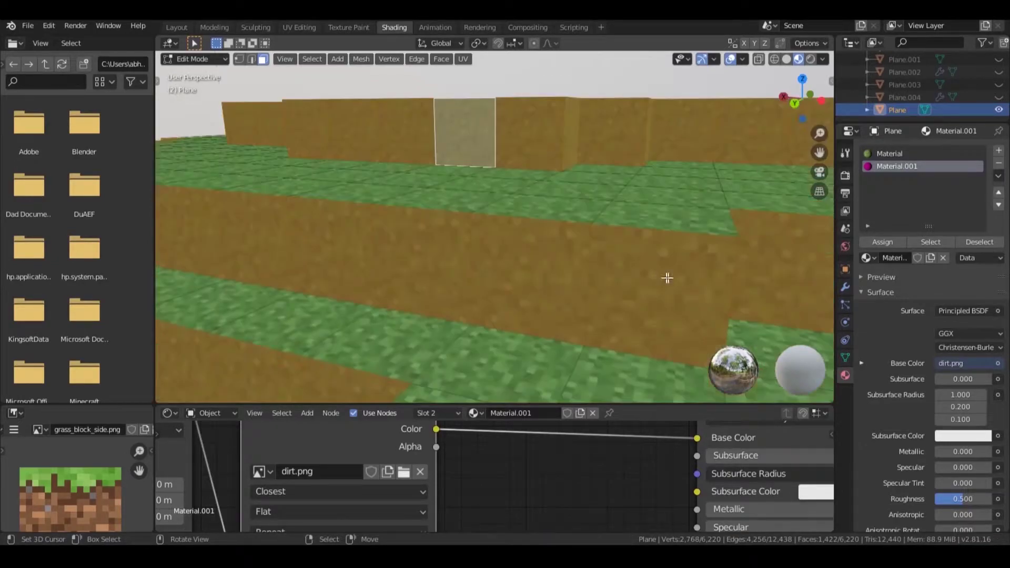
middle_drag(656, 277, 650, 277)
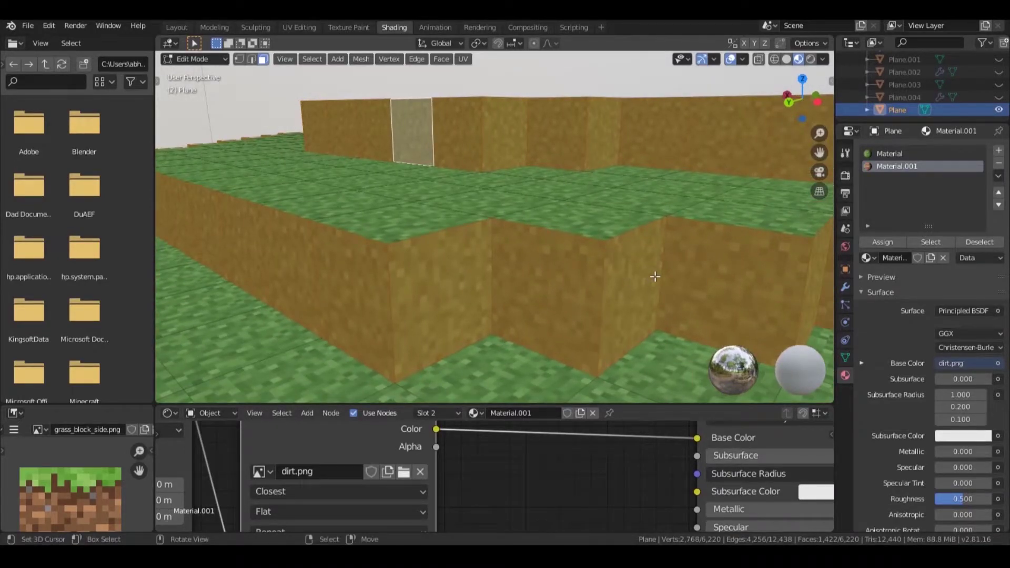
click(893, 240)
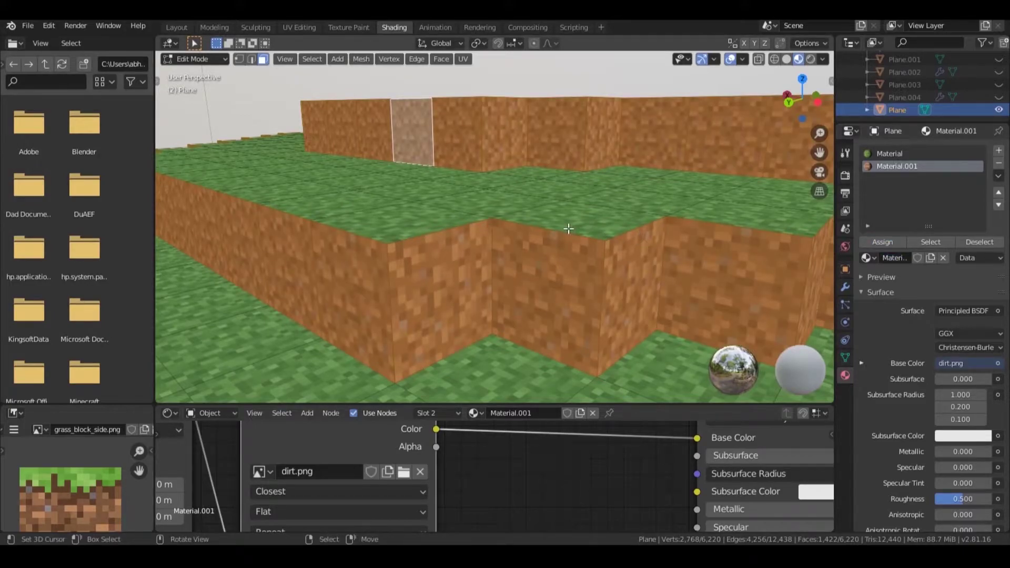
scroll(569, 229, down, 8)
scroll(578, 255, up, 9)
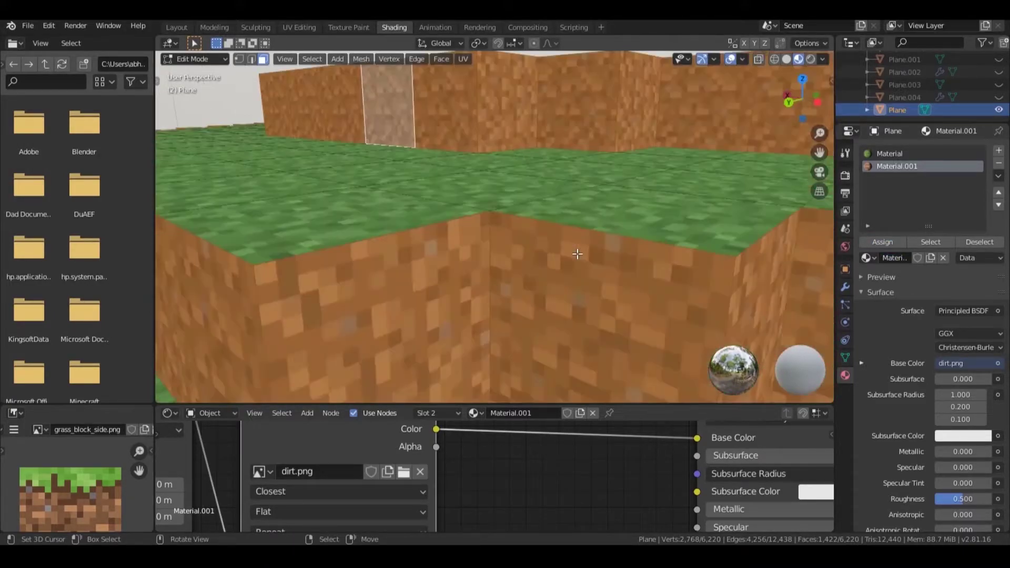
scroll(579, 255, down, 5)
- Replace dirt.png in the image texture node with grass_block_side.png from the Desktop
middle_drag(532, 452, 661, 441)
click(551, 460)
click(546, 460)
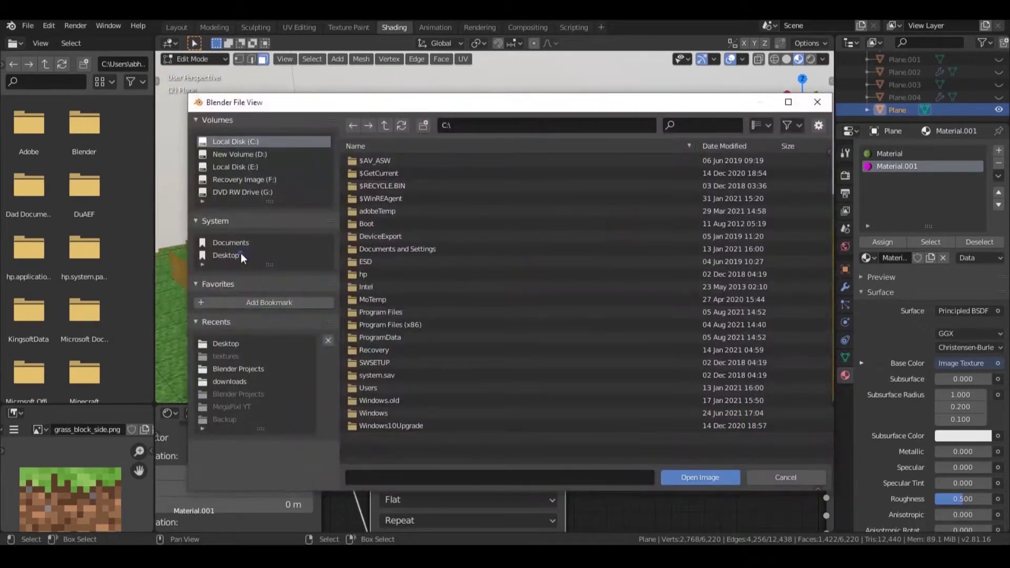
click(226, 255)
click(472, 239)
click(696, 477)
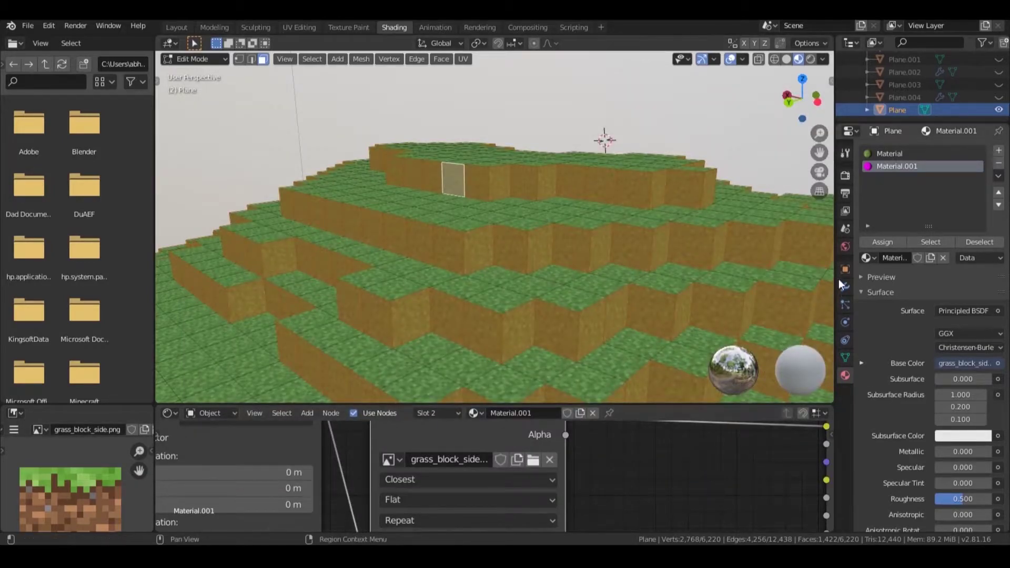
- Assign Material.001 to the selected side faces again and compare the texture's orientation with the grass_block_side image
click(866, 242)
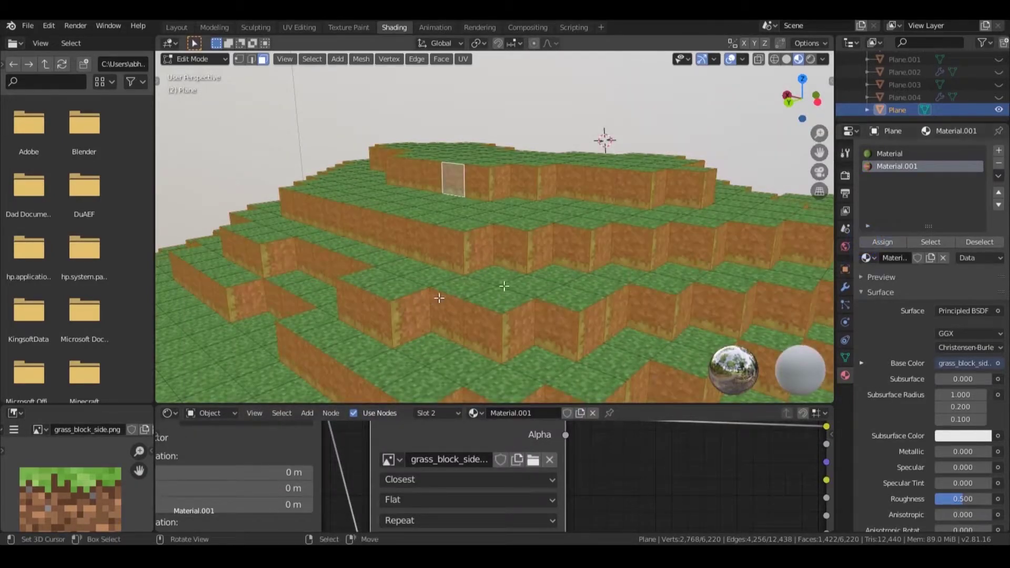
middle_drag(257, 279, 409, 279)
middle_drag(52, 509, 66, 472)
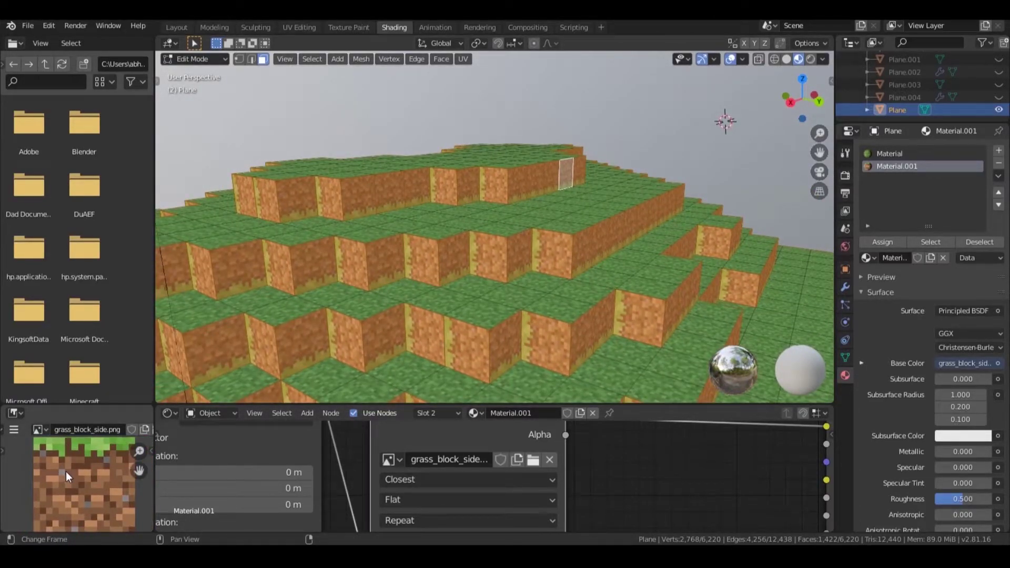
middle_drag(582, 276, 514, 261)
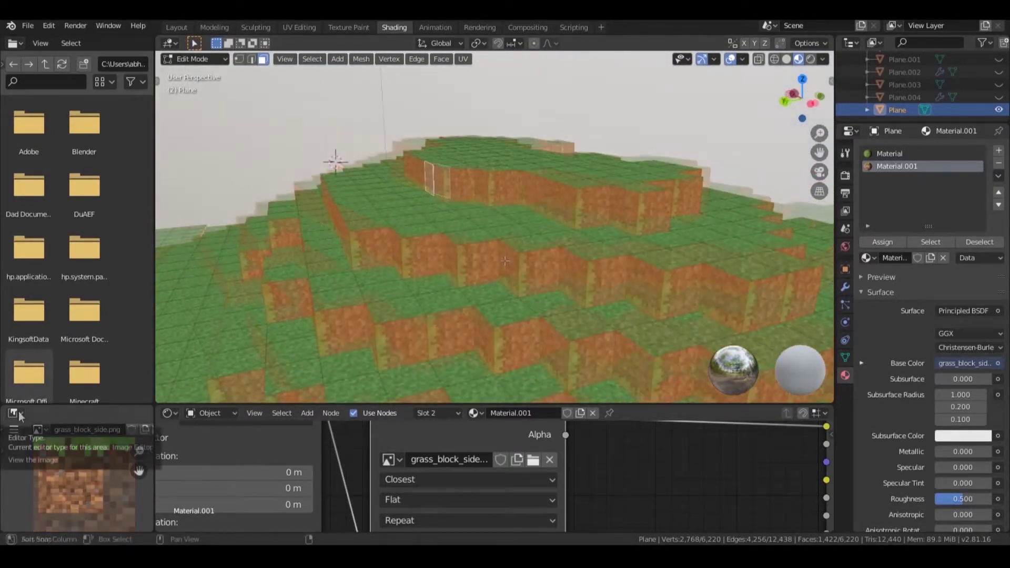
- Change the image area to the UV Editor and rotate the selected side faces' UVs by 180 degrees
click(19, 413)
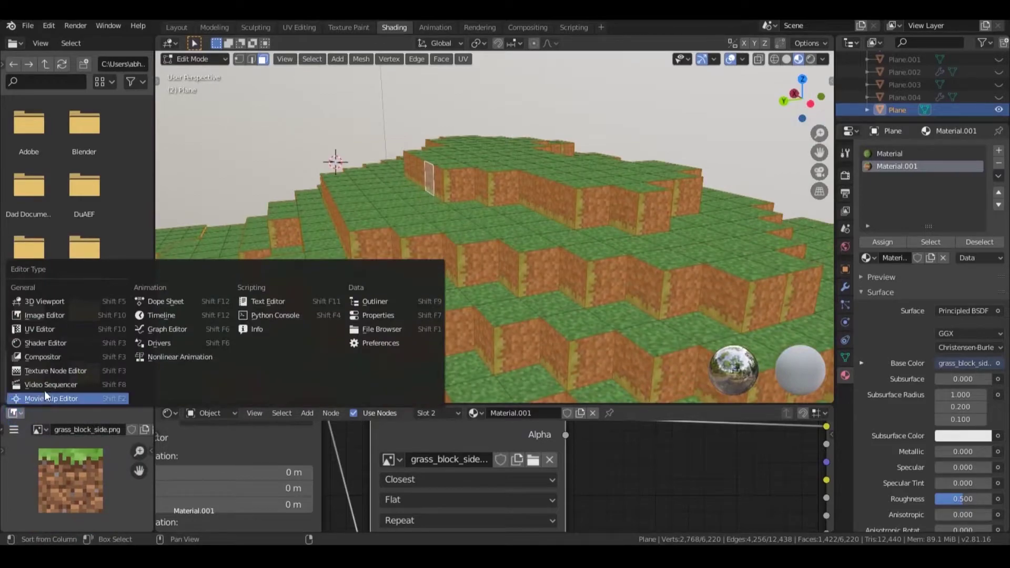
click(58, 328)
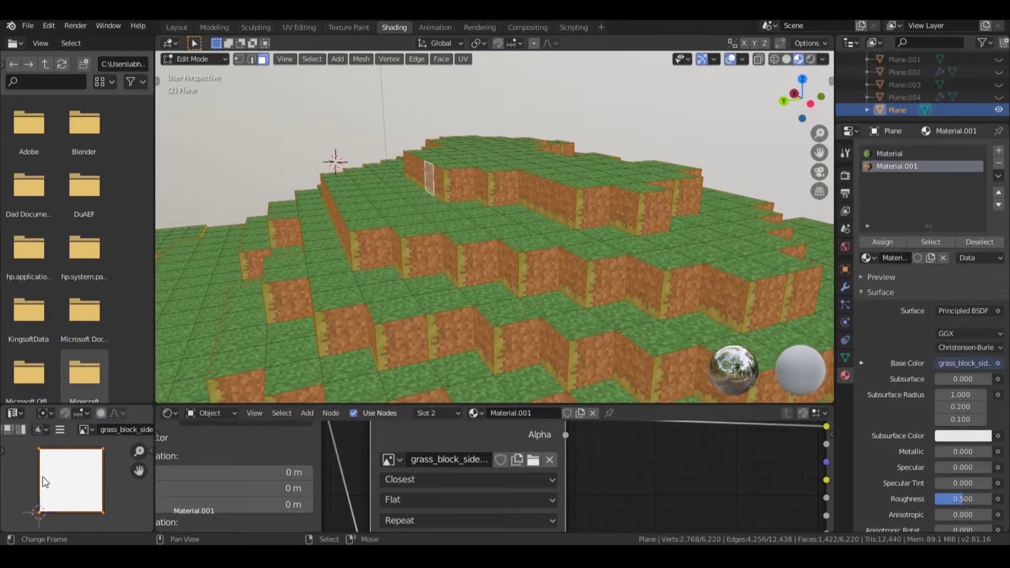
key(r)
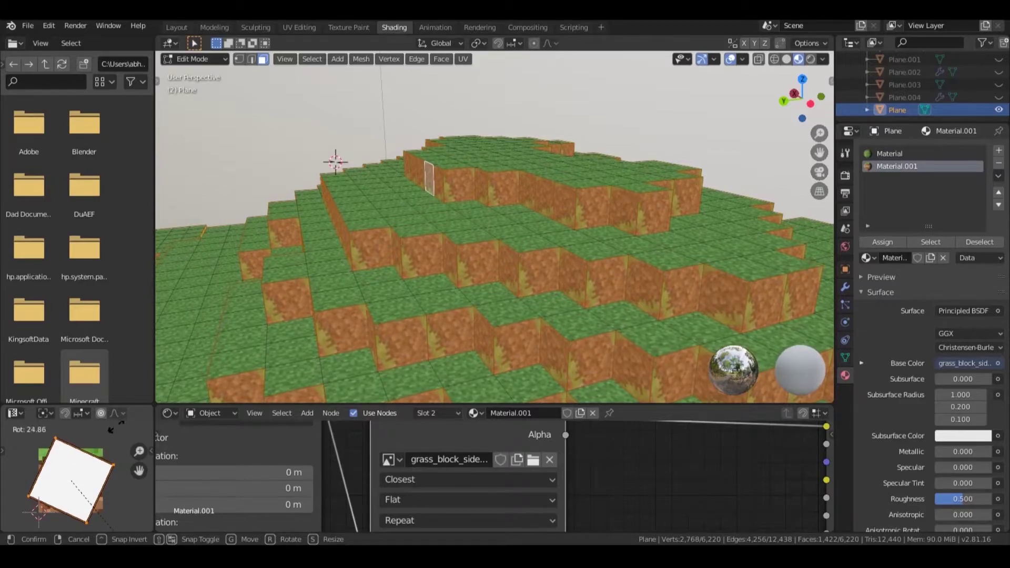
text(90)
key(BackSpace)
key(BackSpace)
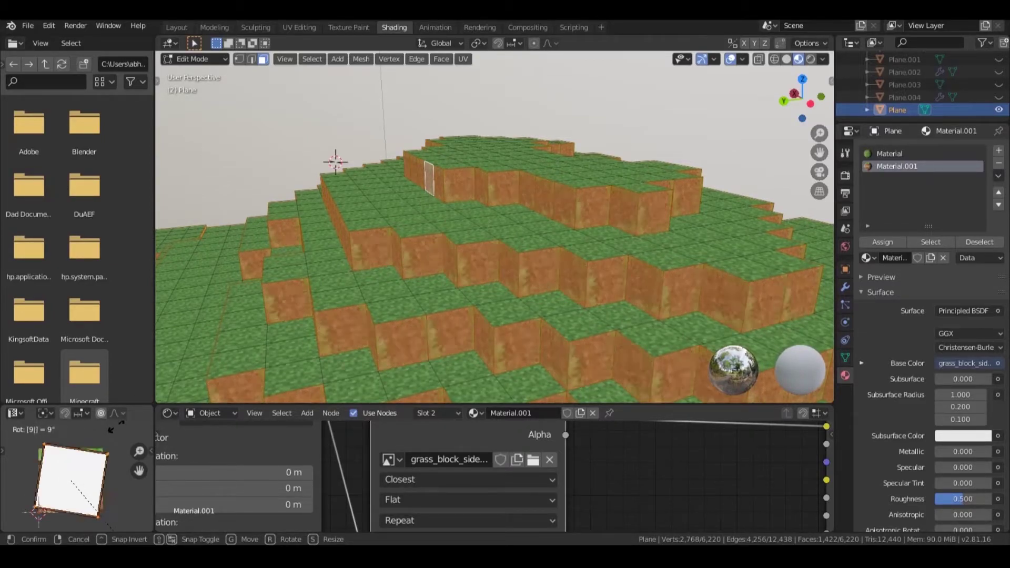
text(180)
key(BackSpace)
key(BackSpace)
key(BackSpace)
text(1809)
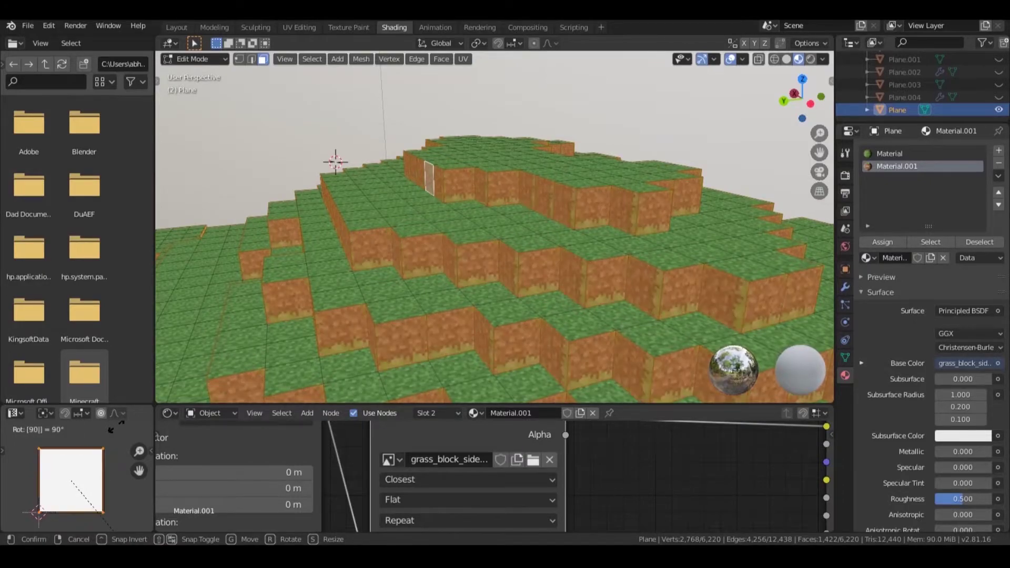
key(BackSpace)
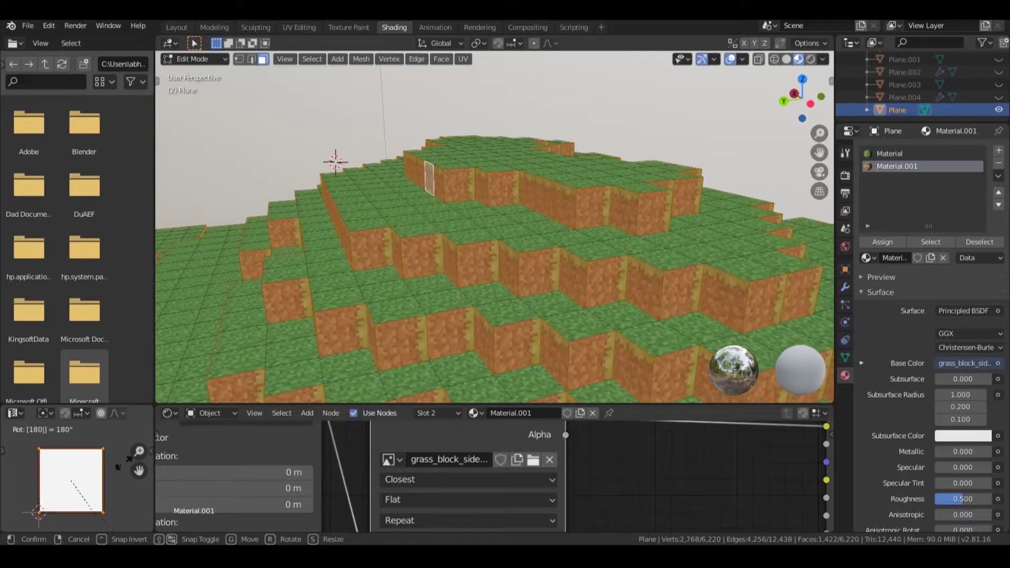
click(93, 472)
- Rotate the selected side faces' UVs until the grass edge runs along the top of each block, and check the orientation
key(r)
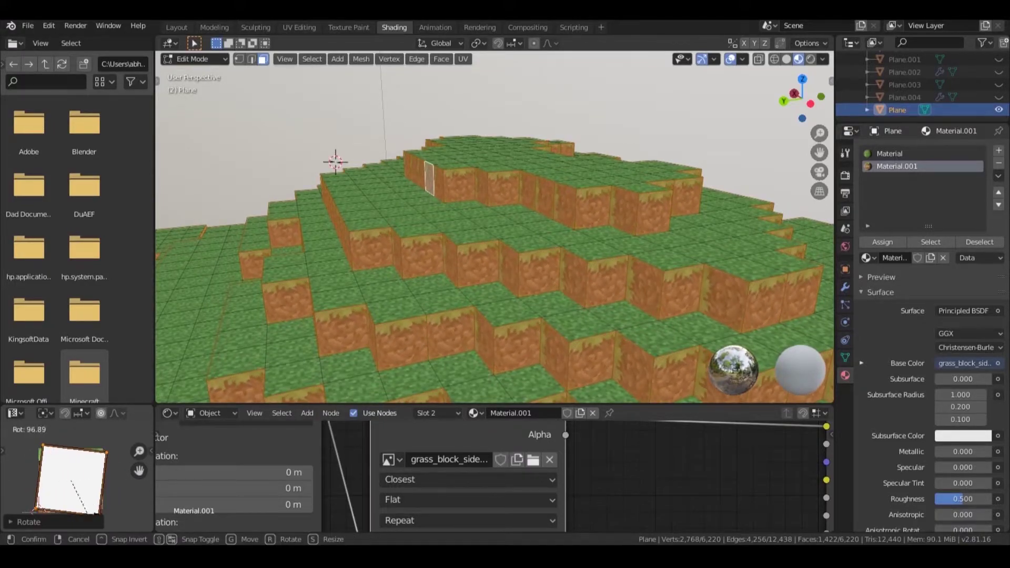
click(121, 502)
scroll(471, 337, up, 4)
middle_drag(472, 337, 517, 205)
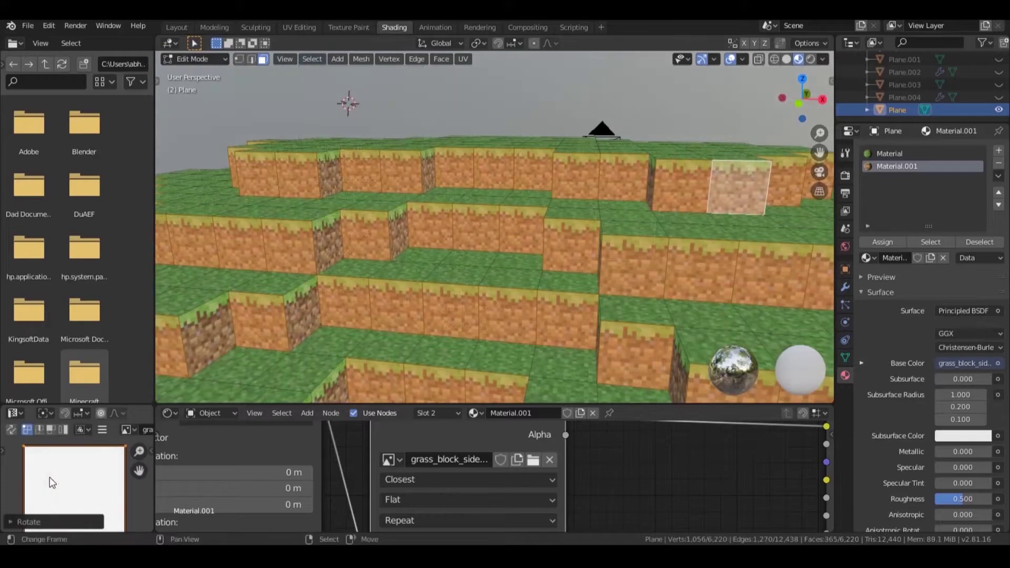
mouse_move(256, 328)
middle_down()
mouse_move(348, 312)
mouse_move(400, 327)
mouse_move(497, 331)
mouse_move(514, 345)
mouse_move(506, 302)
mouse_move(471, 329)
mouse_move(305, 335)
middle_up()
scroll(507, 301, down, 5)
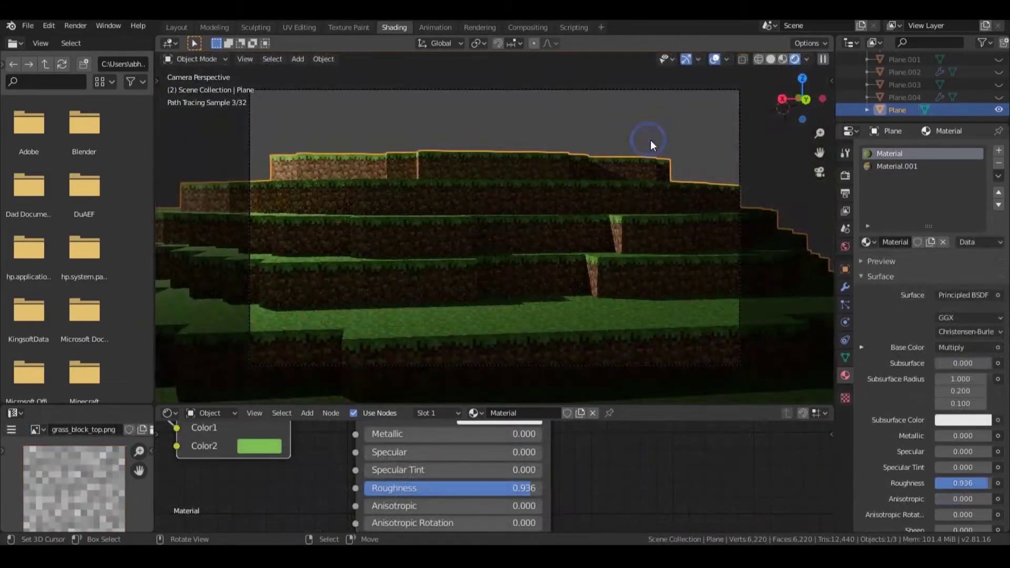
- Leave the rendered camera view and show the whole terrain in Material Preview shading
click(787, 58)
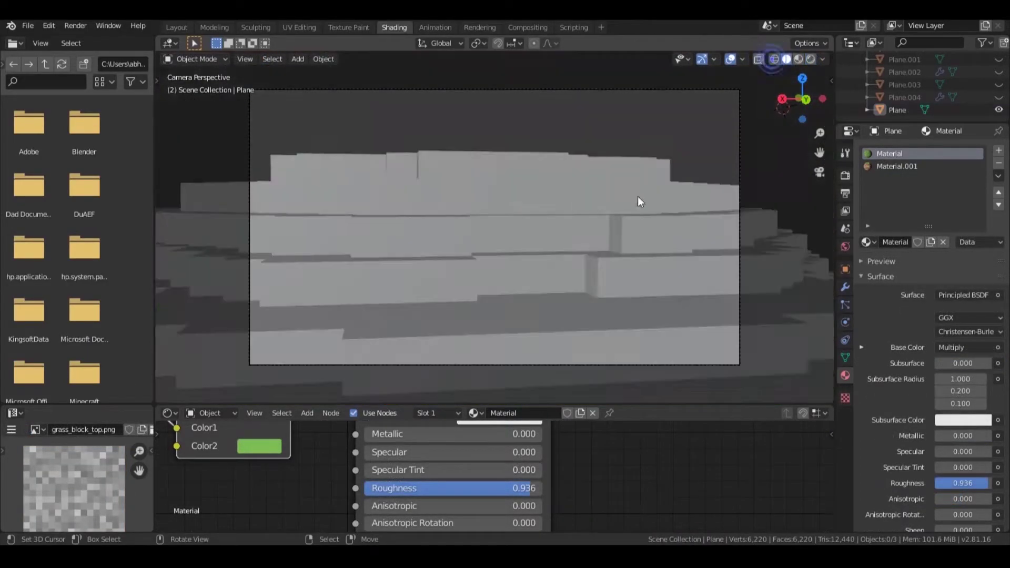
middle_drag(682, 164, 540, 257)
scroll(540, 257, down, 4)
click(799, 59)
scroll(532, 315, down, 3)
middle_drag(532, 315, 569, 322)
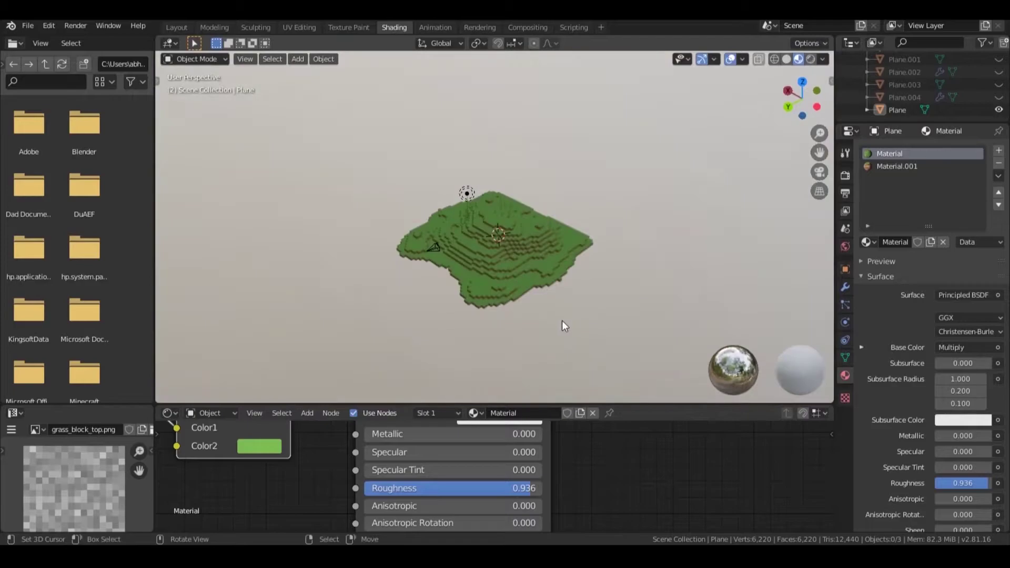
- Unhide the other terrain planes and select Plane.001 beside the textured one
key(alt+h)
scroll(670, 220, down, 5)
middle_drag(669, 220, 563, 259)
right_click(569, 259)
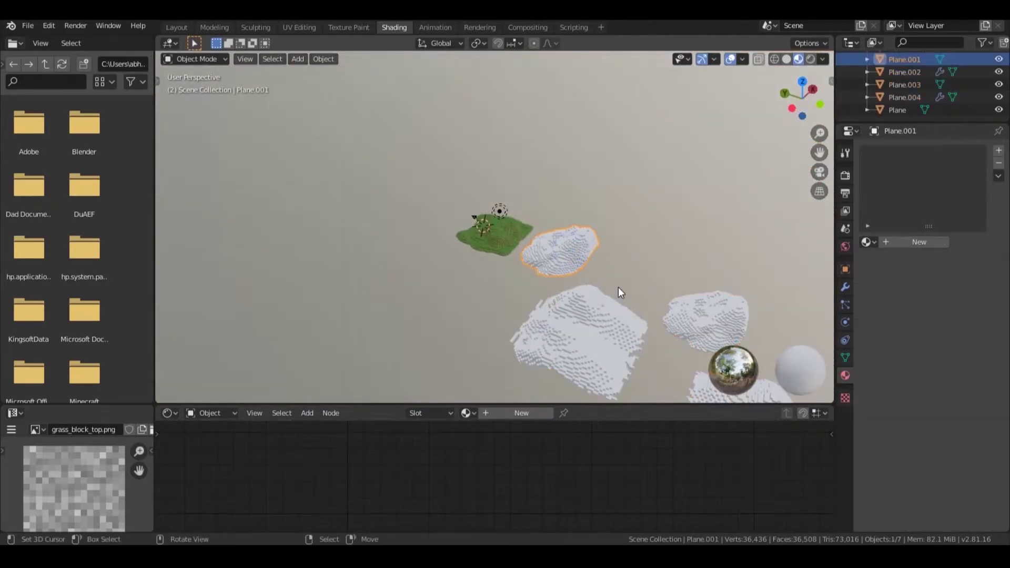
middle_drag(618, 288, 652, 283)
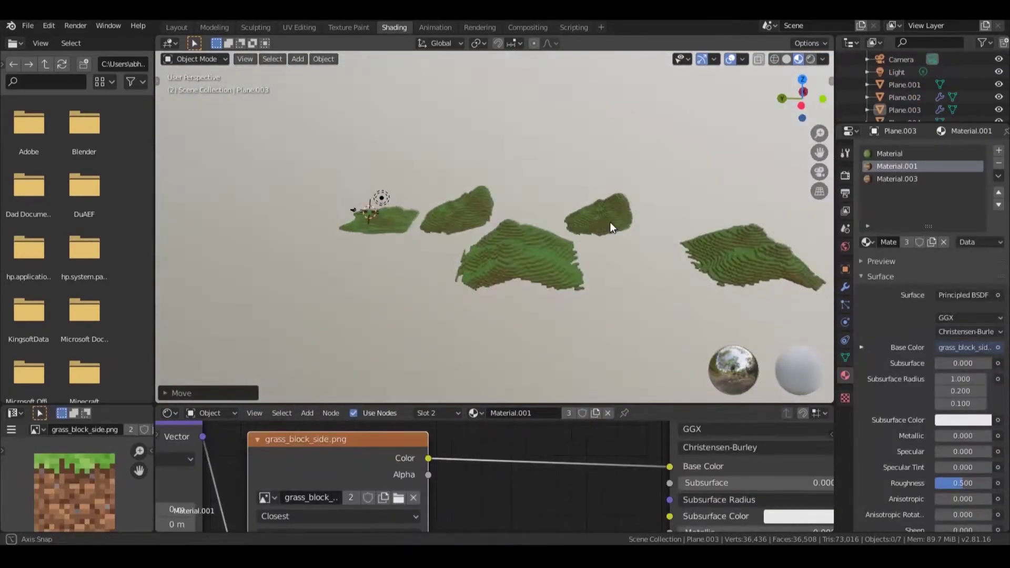
- Select scattered top and side faces of blocks on the hillside of Plane.001
scroll(610, 222, down, 3)
middle_drag(482, 265, 556, 230)
scroll(556, 230, up, 4)
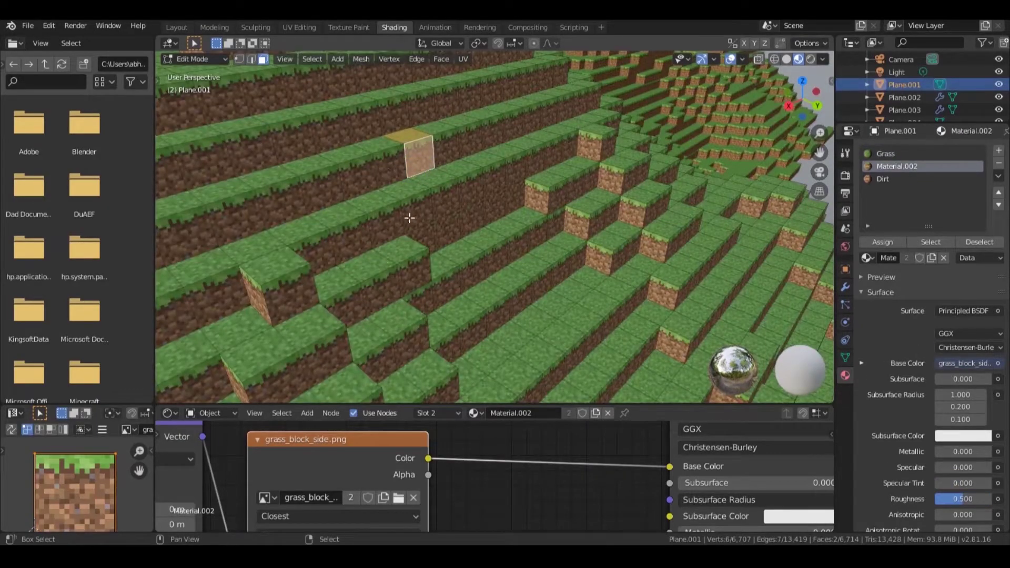
shift+click(415, 215)
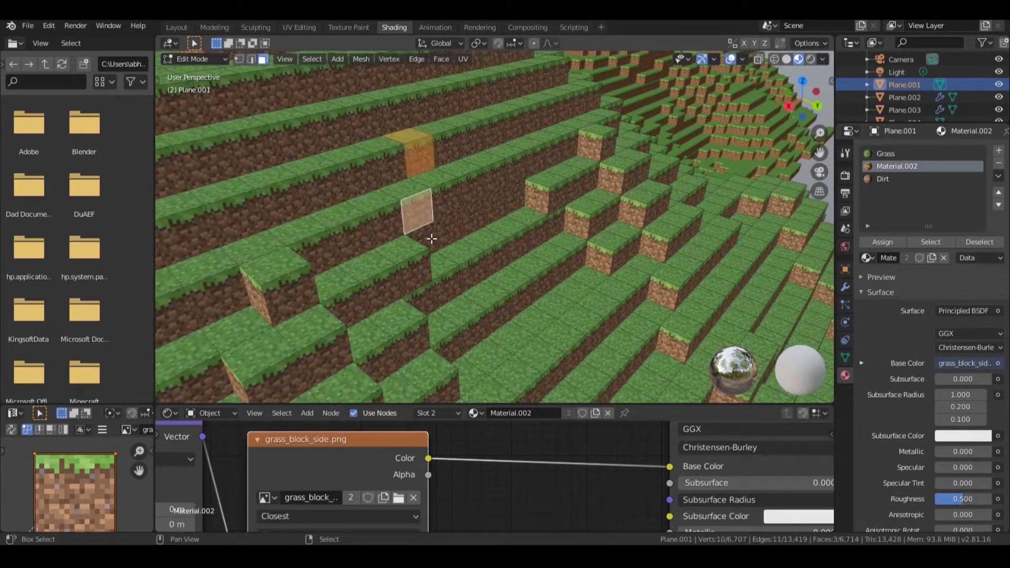
shift+click(431, 239)
shift+click(405, 193)
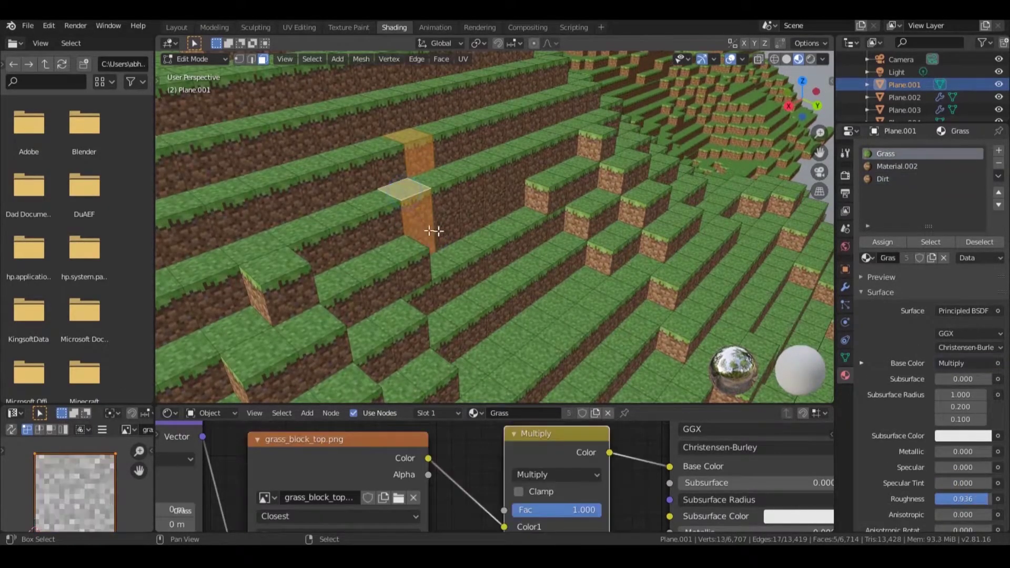
shift+click(474, 213)
shift+click(467, 190)
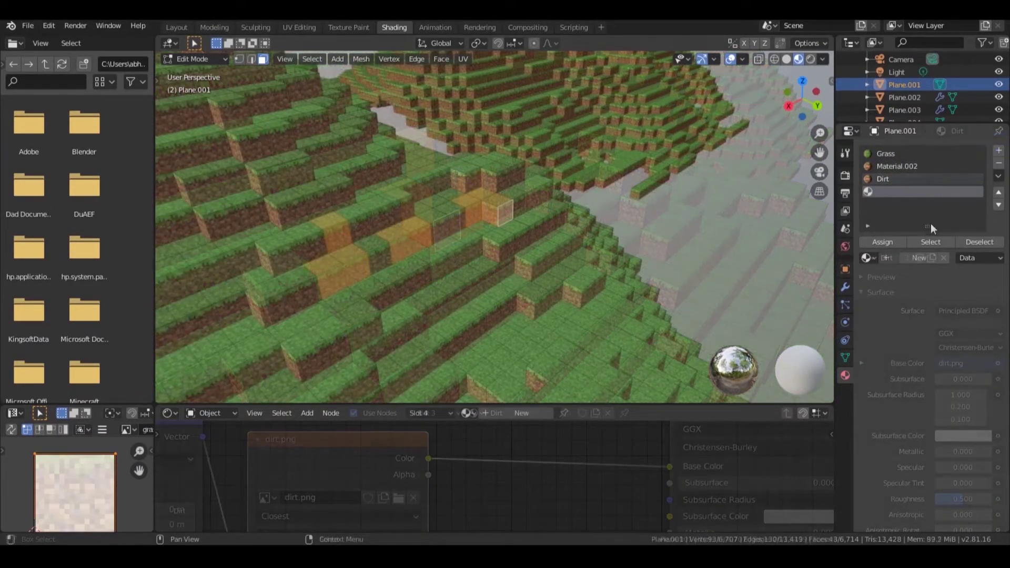
- Put the Dirt material in the empty fourth slot and make it an independent copy
click(873, 257)
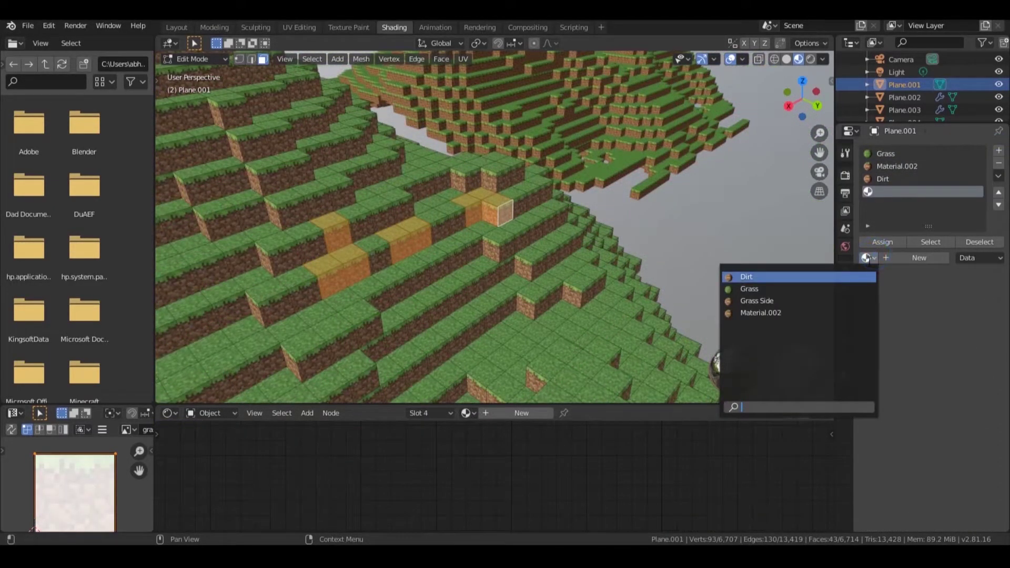
click(813, 276)
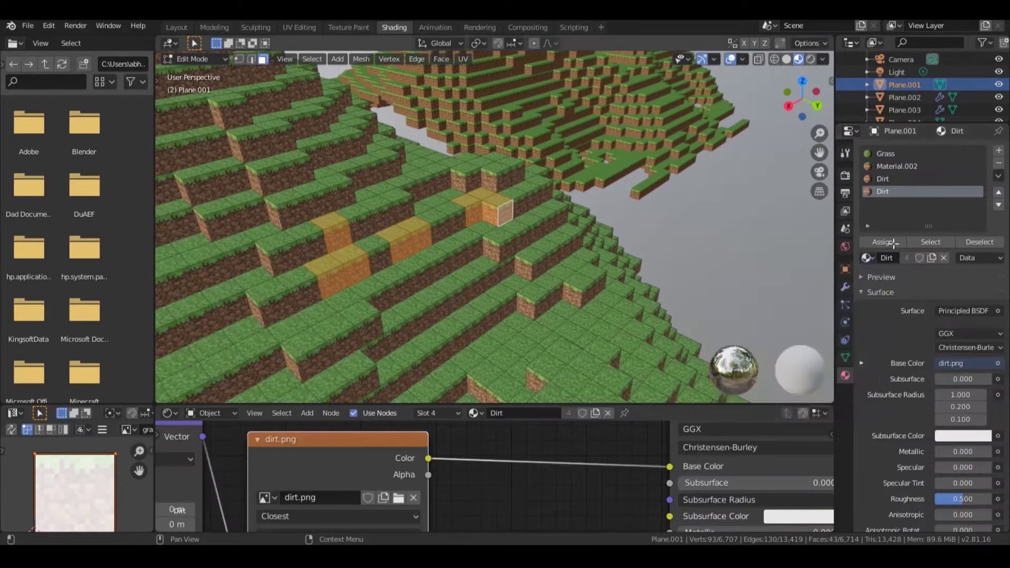
click(938, 257)
- Load stone.png from the Desktop into the copied material's image texture and assign the material to the selected faces
click(468, 474)
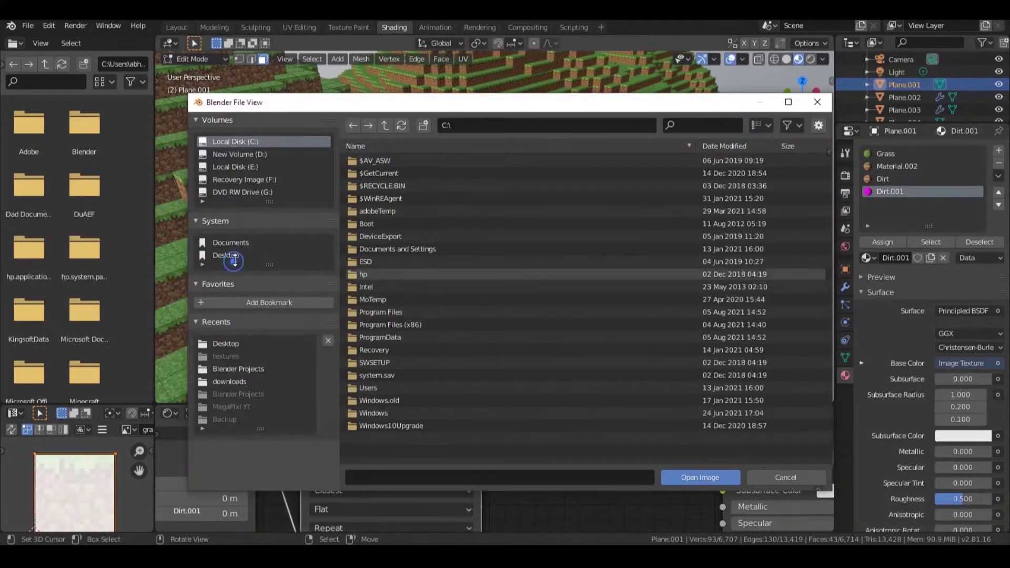
click(225, 255)
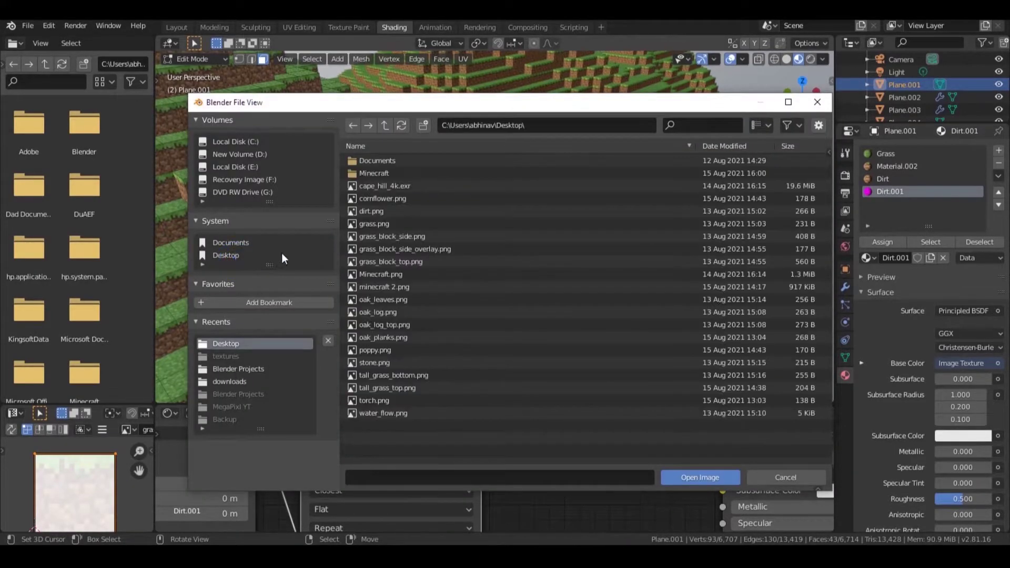
click(391, 364)
click(699, 477)
click(898, 245)
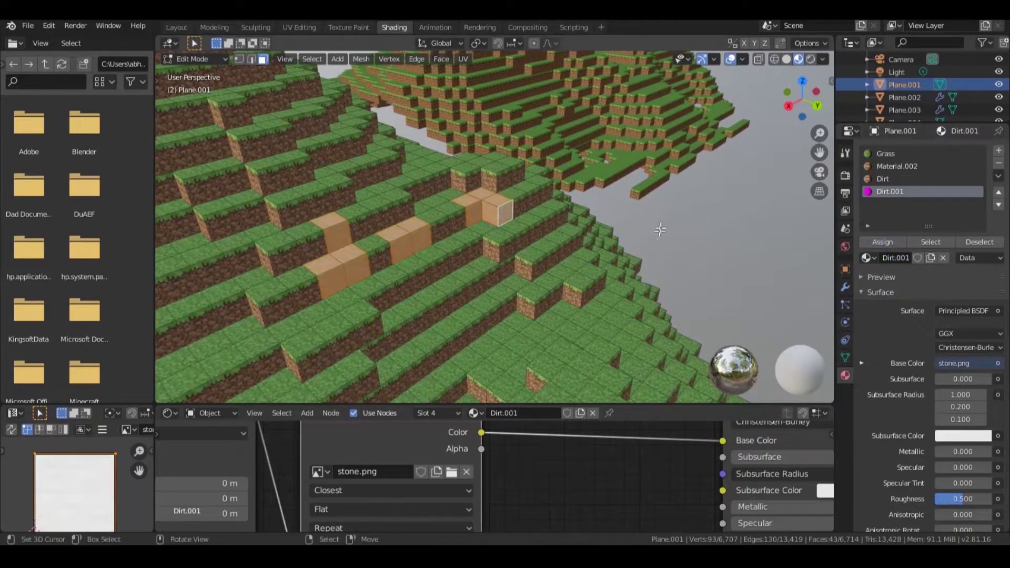
- Check the stone patches through the scene camera and return to Object Mode
scroll(509, 275, down, 2)
middle_drag(509, 276, 615, 290)
click(604, 266)
key(KP_0)
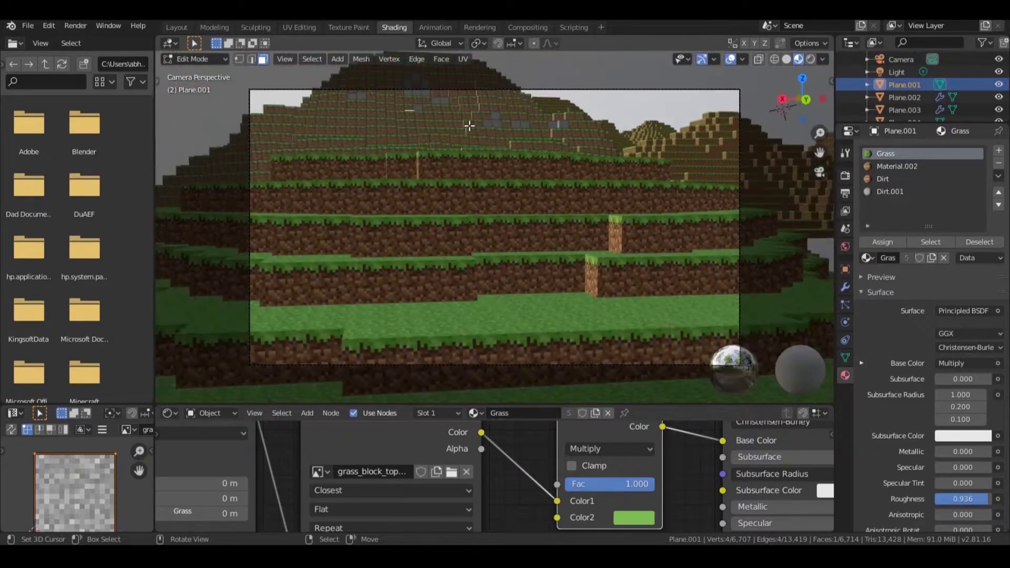
click(195, 59)
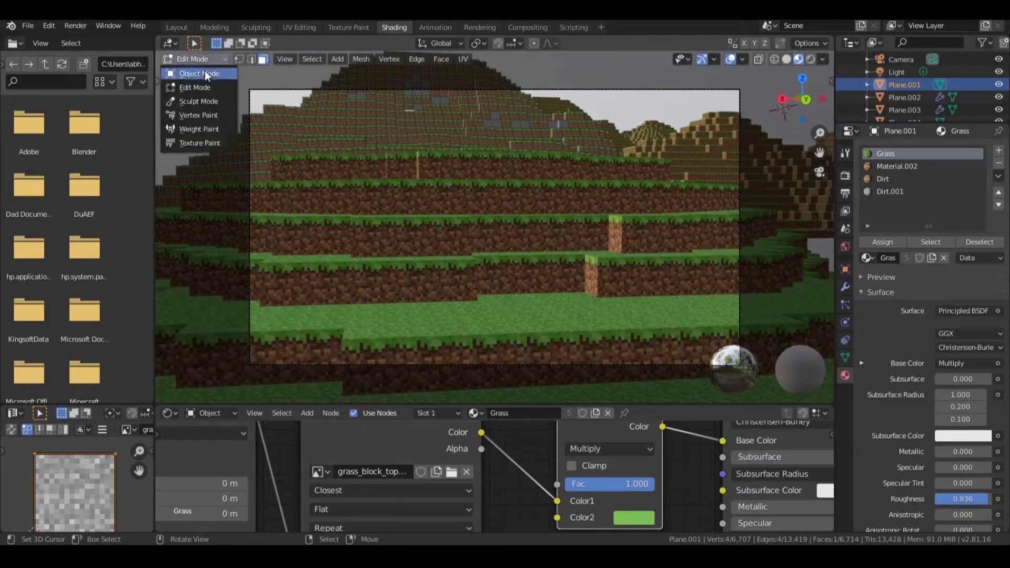
click(204, 71)
- Examine the stone blocks on the hillside up close for how their texture sits among the grass blocks
click(530, 169)
middle_drag(699, 168, 440, 215)
scroll(495, 226, up, 6)
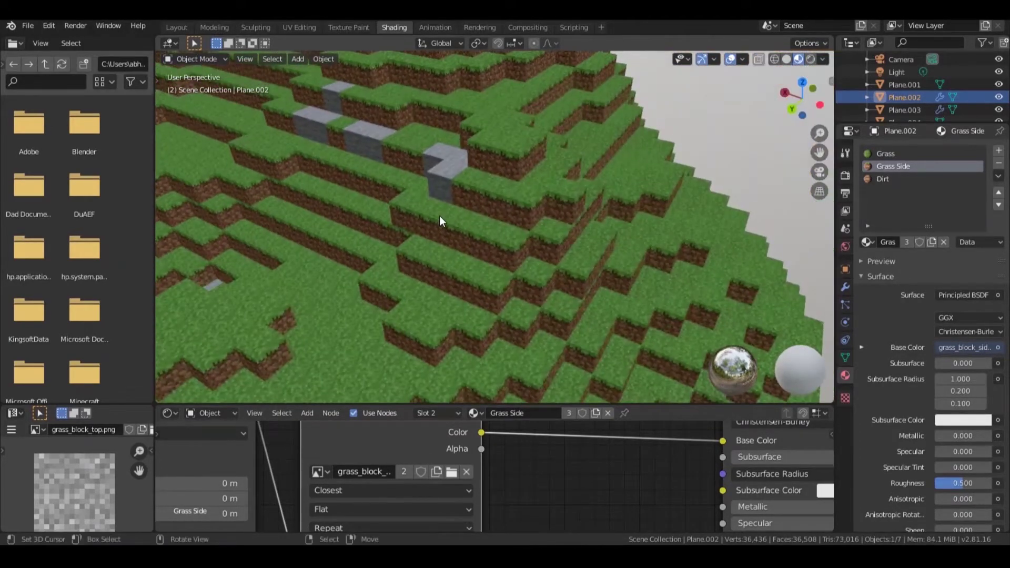
scroll(442, 215, up, 5)
scroll(444, 215, down, 3)
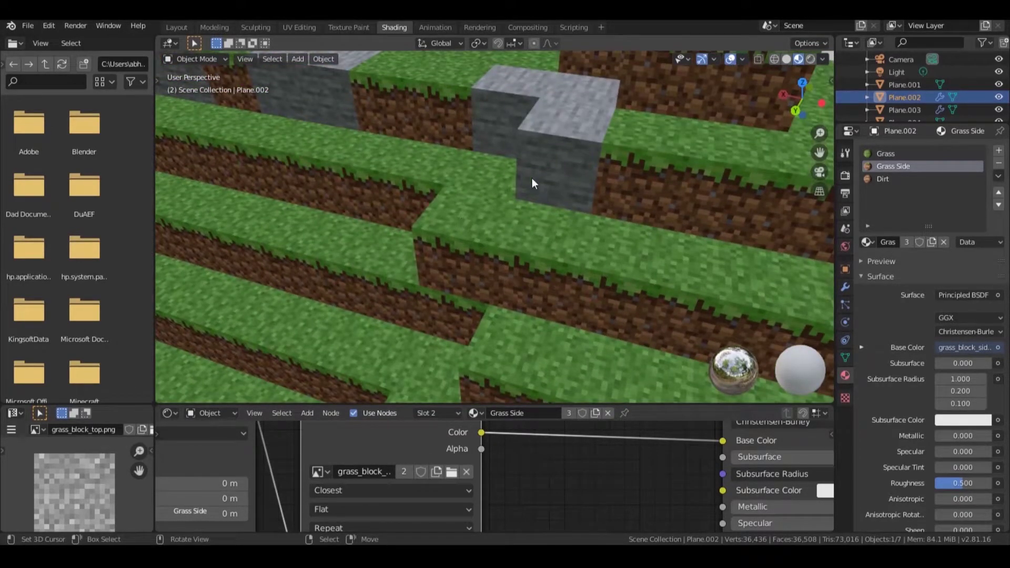
click(558, 160)
scroll(541, 178, down, 5)
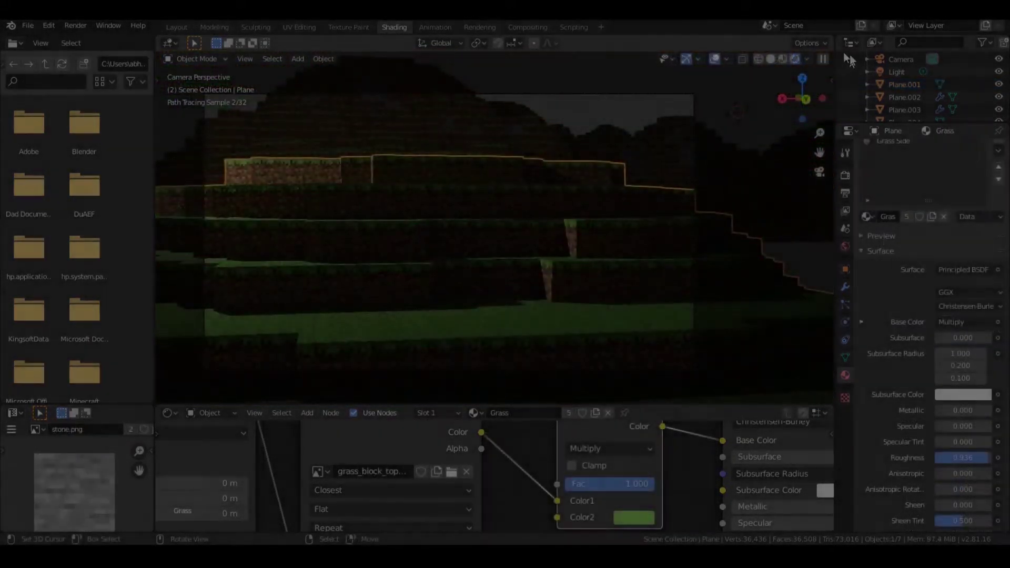
- Switch the viewport to Solid shading, then select and delete the scene's light above the terrain
click(770, 59)
middle_drag(466, 251, 516, 263)
scroll(516, 263, down, 8)
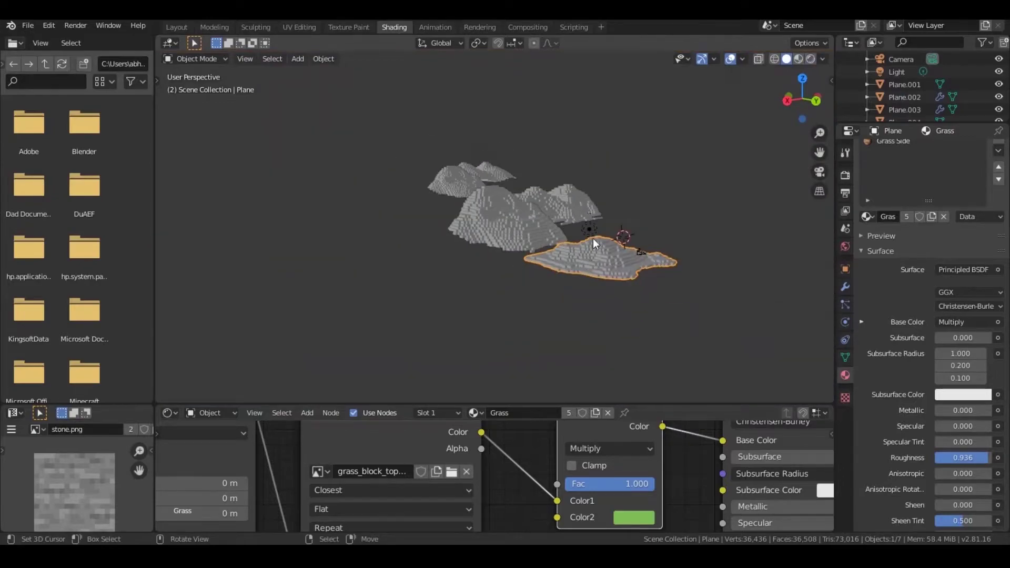
right_click(591, 231)
scroll(639, 261, up, 6)
middle_drag(666, 280, 627, 277)
key(x)
click(627, 277)
- Show the terrain in Material Preview and set the shader editor to the World nodes
click(799, 59)
click(211, 413)
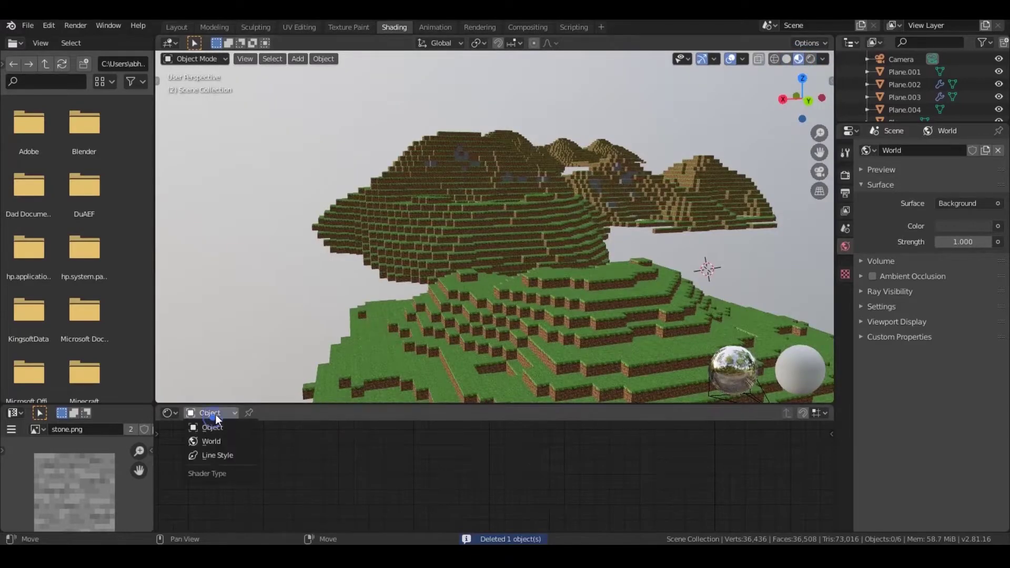
click(215, 442)
middle_drag(527, 468, 219, 517)
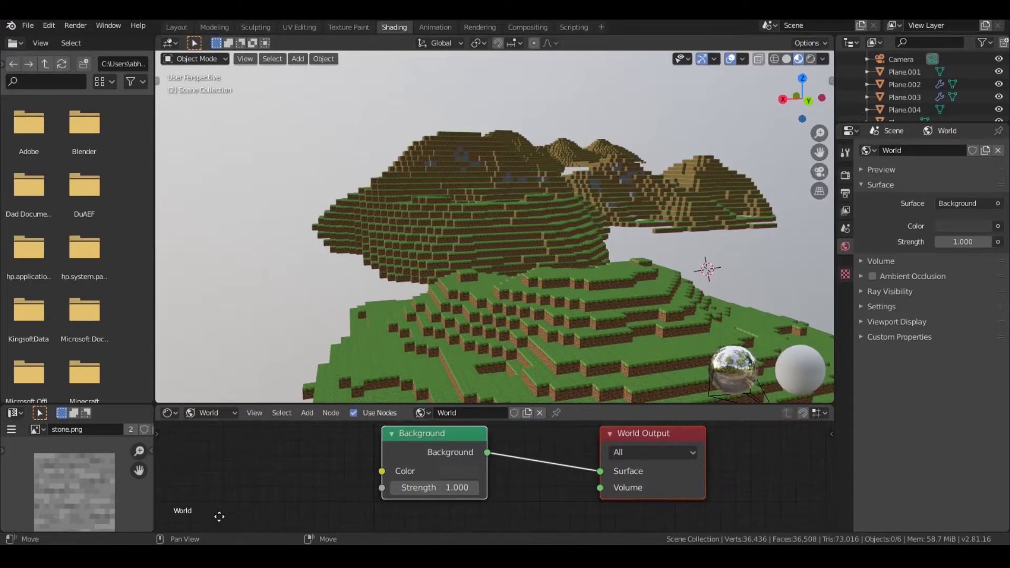
- View the scene through the camera in Rendered shading
scroll(456, 507, down, 1)
middle_drag(687, 188, 536, 200)
key(KP_0)
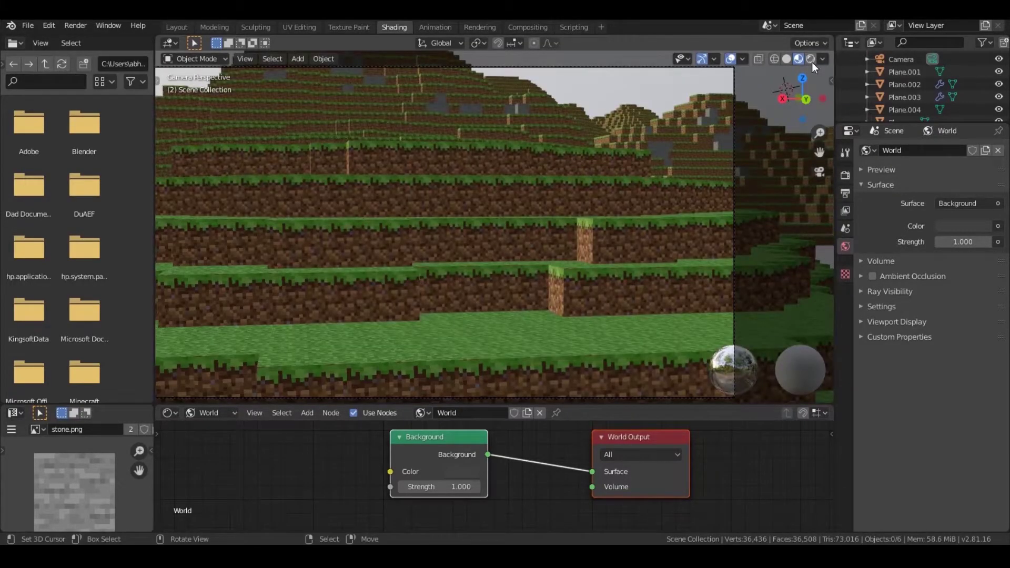
click(811, 59)
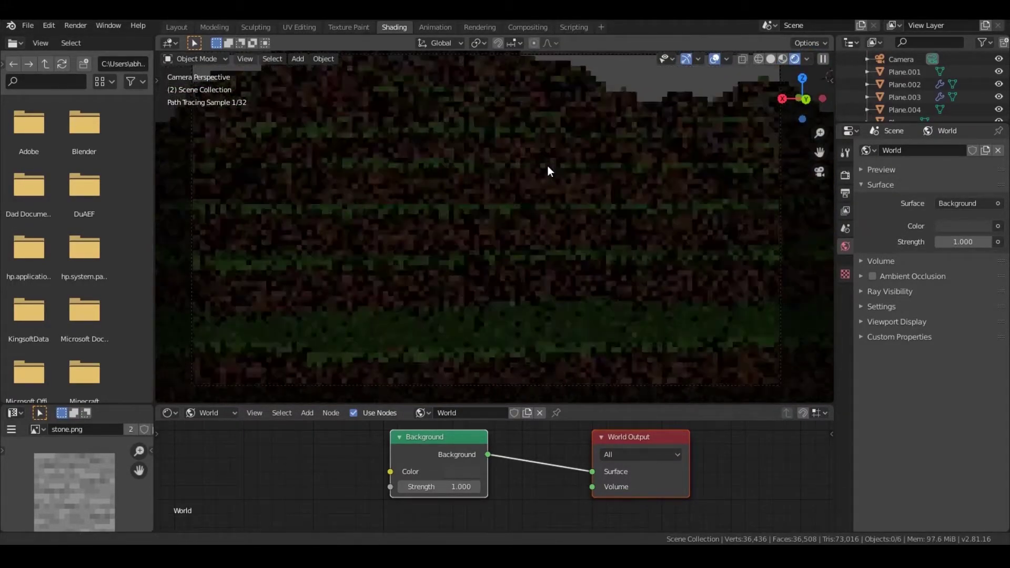
- Add an Environment Texture node to the World nodes and connect its Color to the Background node's Color
key(shift+a)
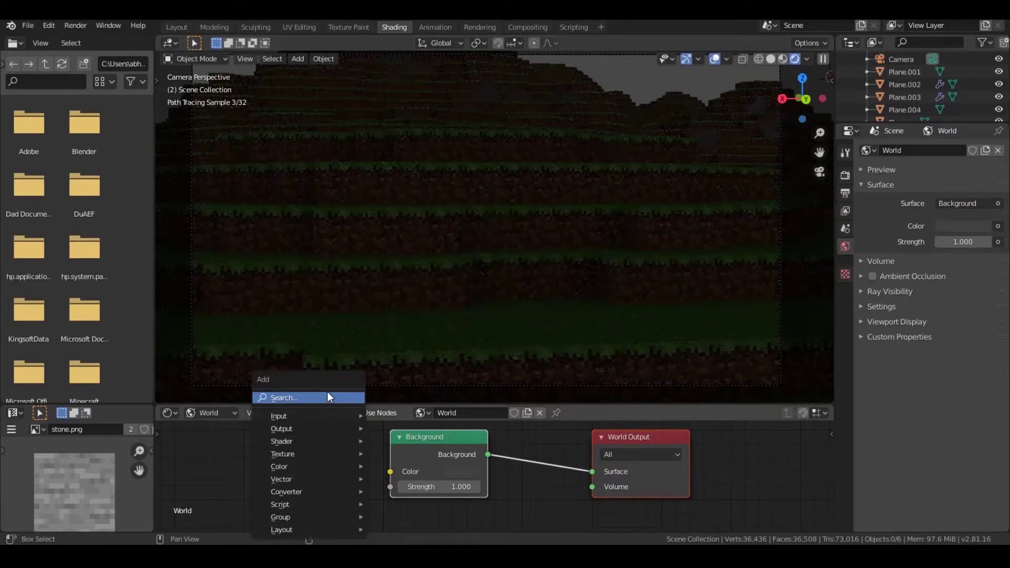
click(327, 394)
text(env)
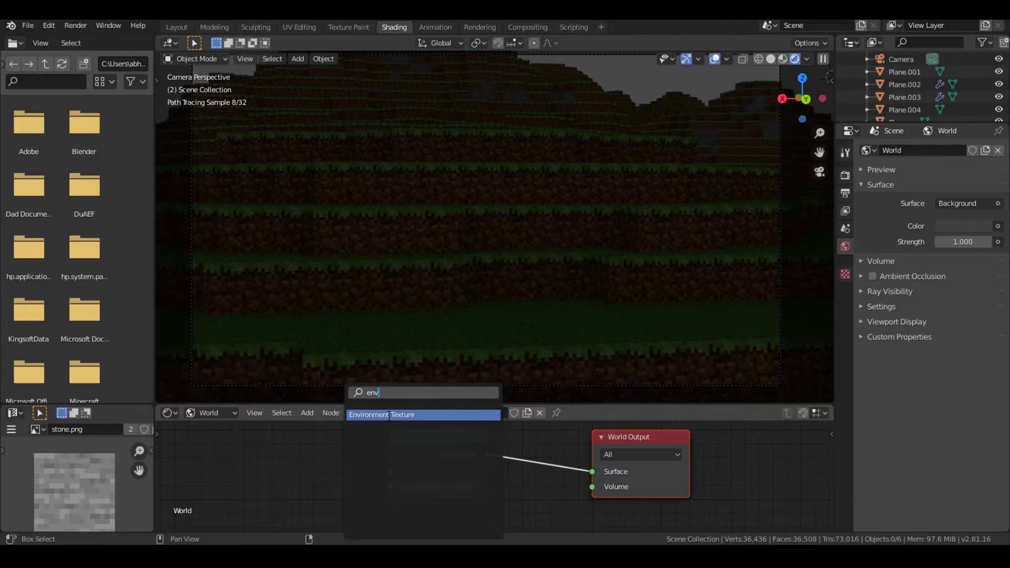
click(389, 416)
click(832, 421)
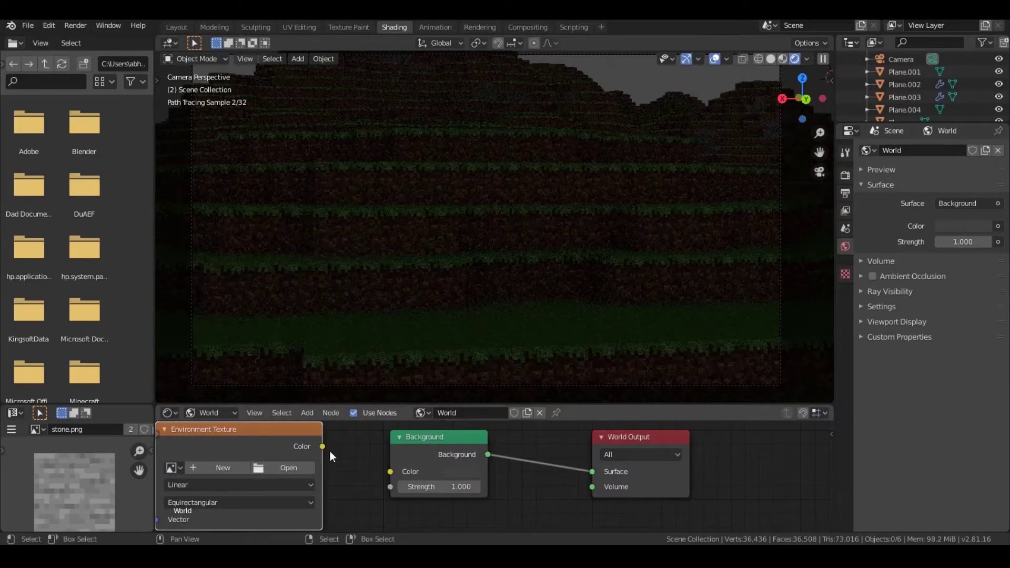
drag(323, 446, 424, 443)
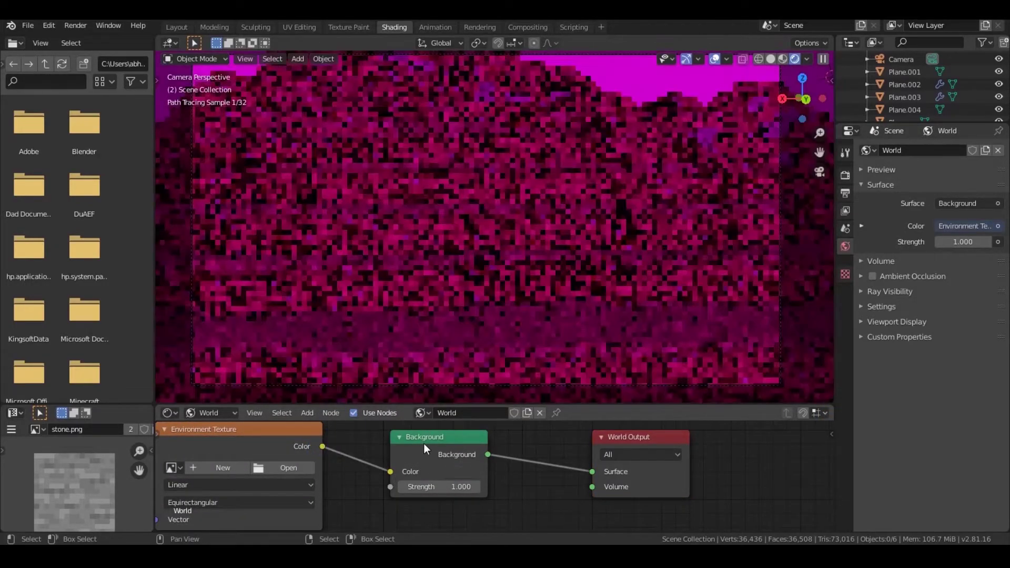
- Open cape_hill_4k.exr from the Desktop in the Environment Texture node
middle_drag(366, 497, 511, 492)
click(433, 462)
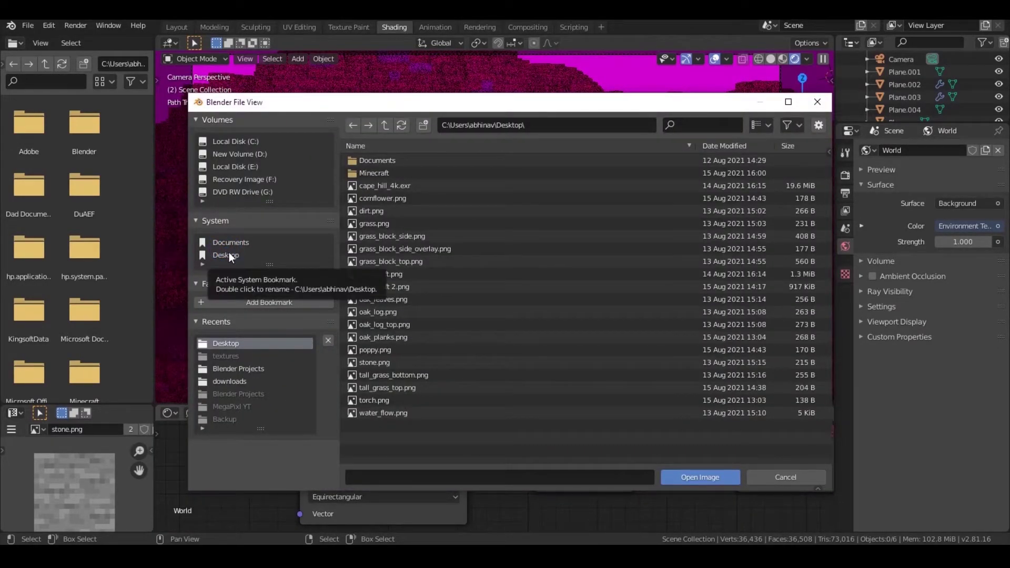
click(405, 180)
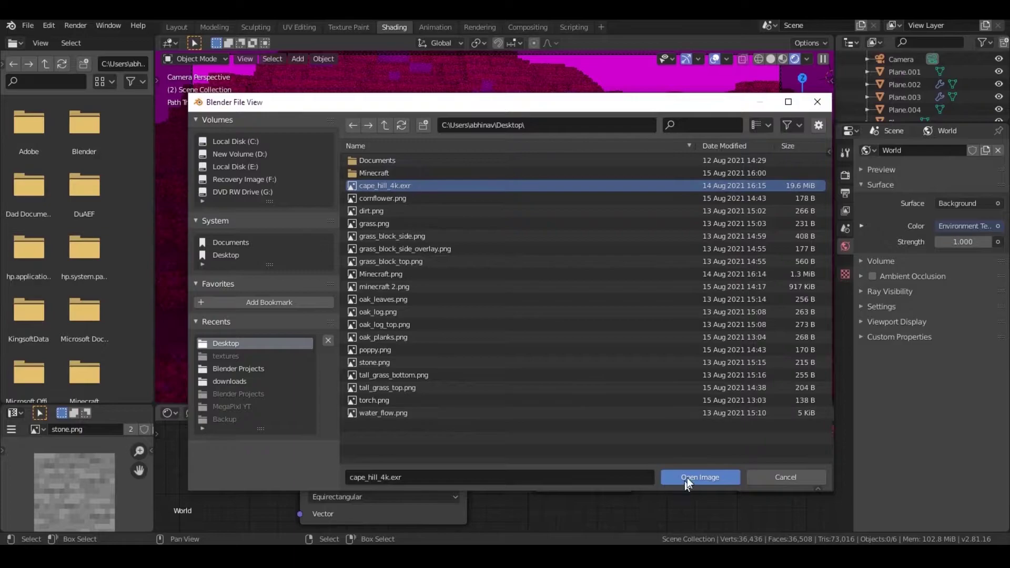
click(687, 477)
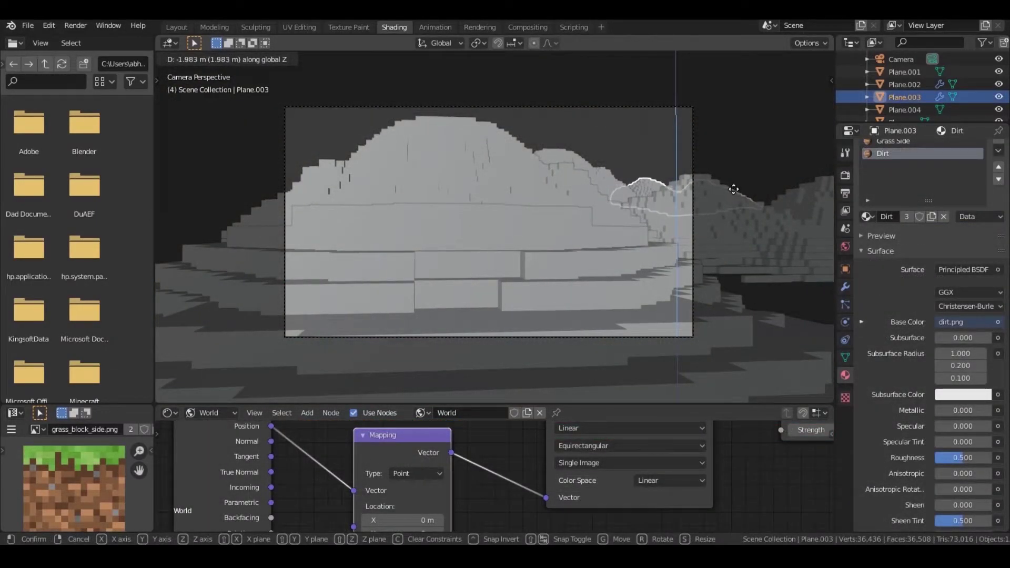
- Lower the distant hill Plane.003 about 1.98 m along the global Z axis
click(733, 189)
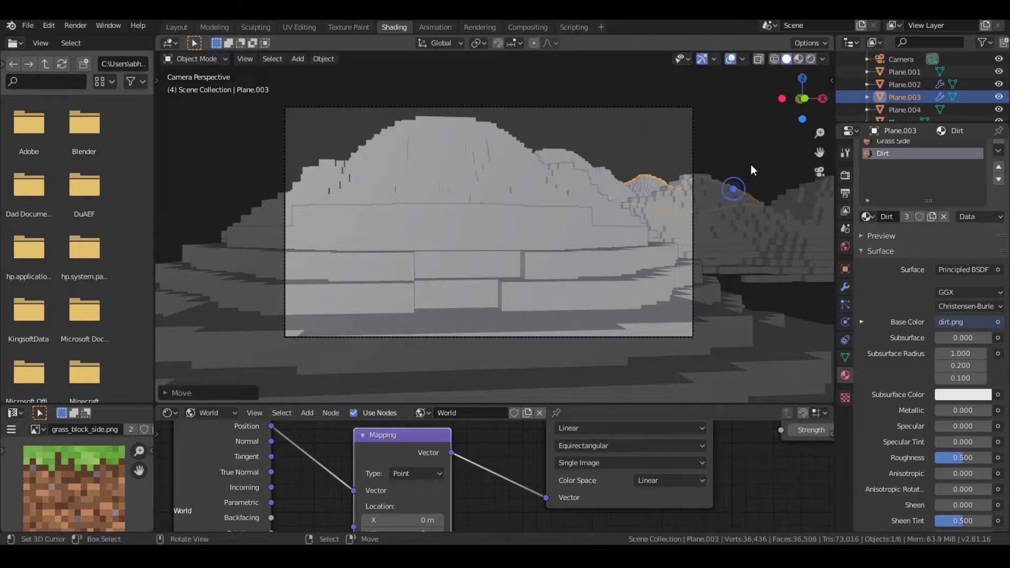
click(750, 164)
click(795, 59)
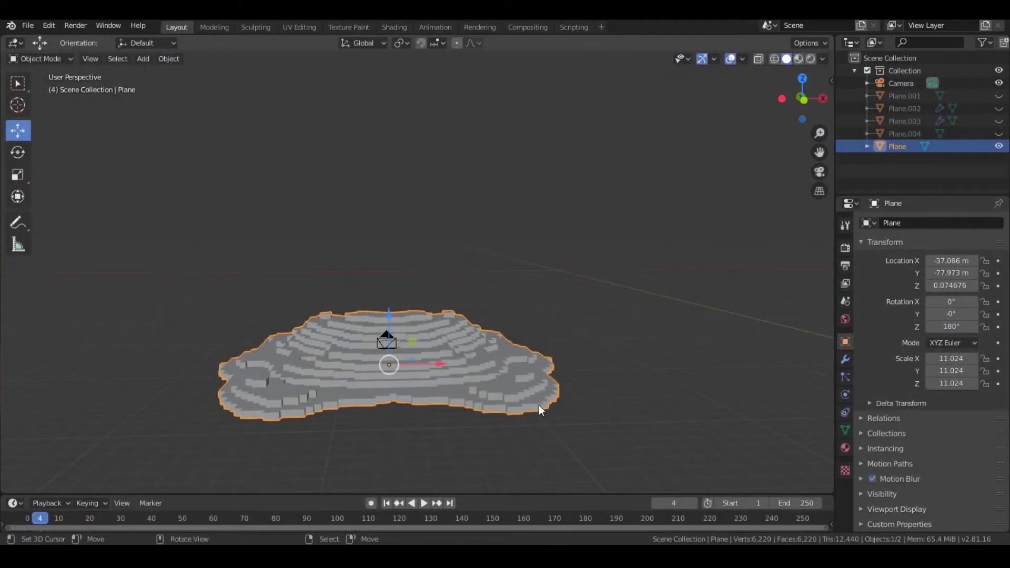
- Deselect the terrain and add a cube mesh to the scene
key(a)
key(alt+a)
key(shift+a)
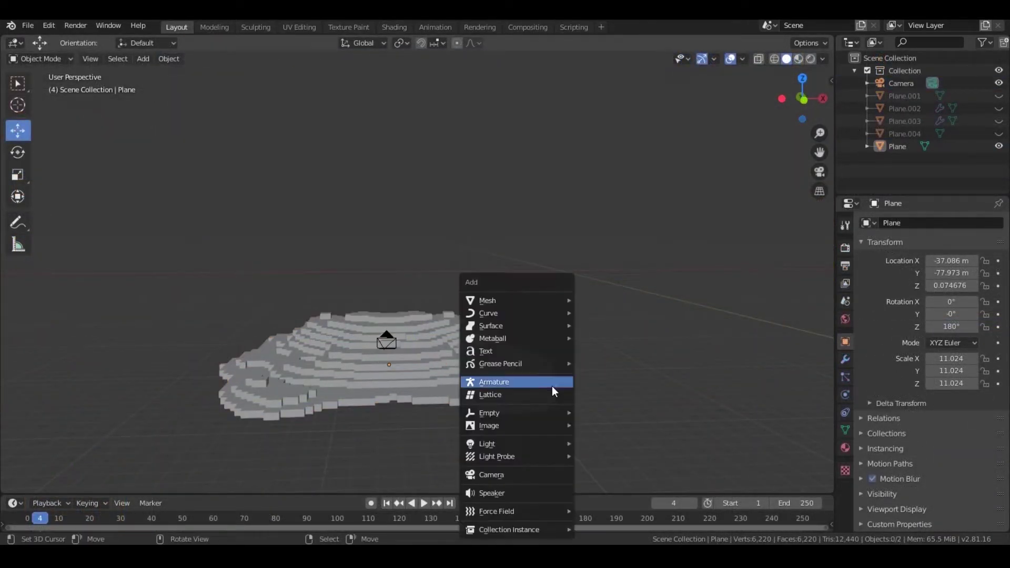
mouse_move(570, 300)
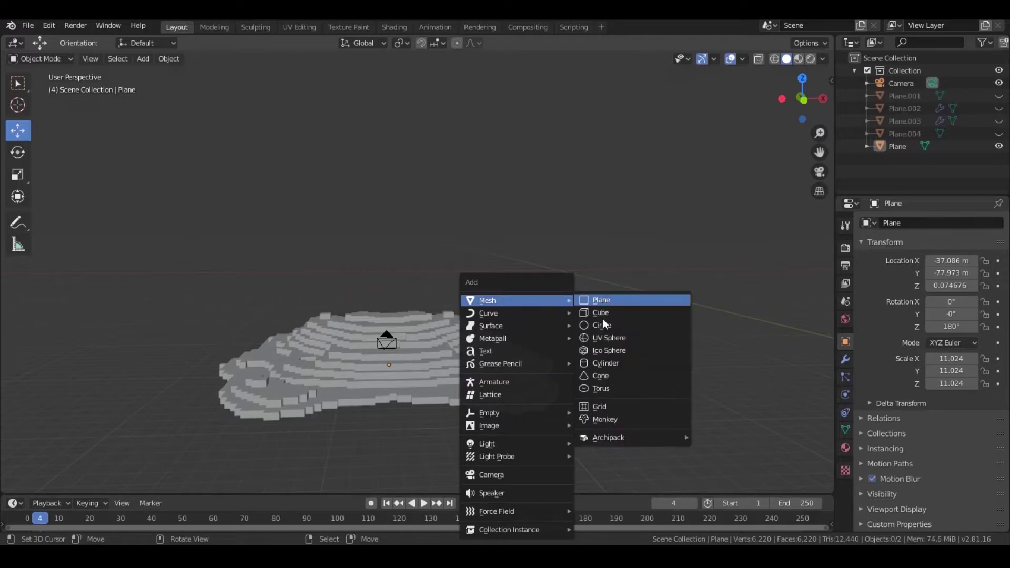
click(604, 312)
scroll(549, 364, down, 8)
scroll(570, 371, down, 3)
scroll(571, 345, up, 6)
scroll(581, 257, down, 4)
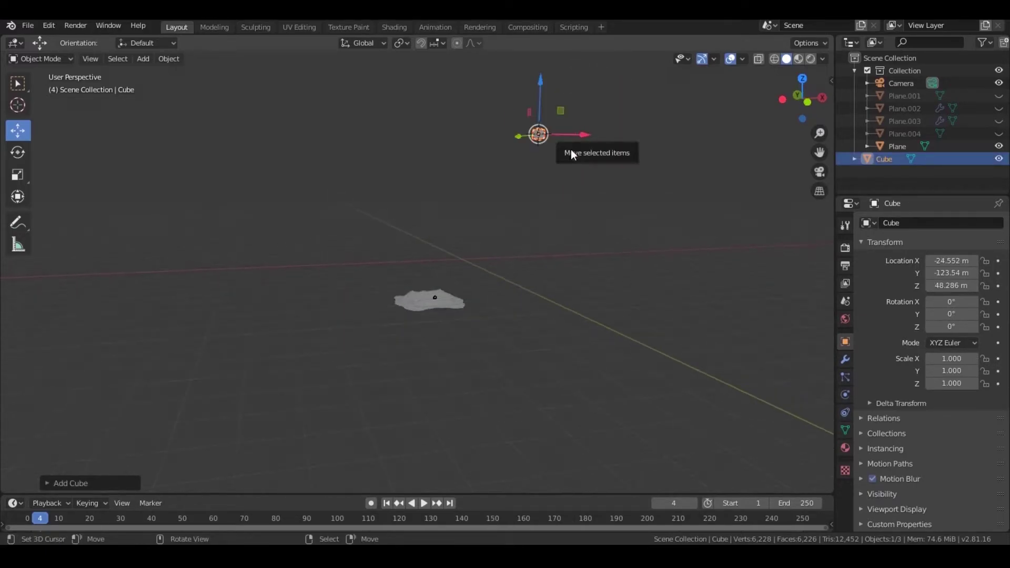
- Shrink the cube to a scale of 0.109 and move it over the terrain's summit, at about X -36.7 m, Y -78.35 m
key(KP_7)
drag(439, 439, 448, 326)
drag(482, 362, 450, 375)
middle_drag(450, 376, 424, 135)
drag(417, 58, 418, 315)
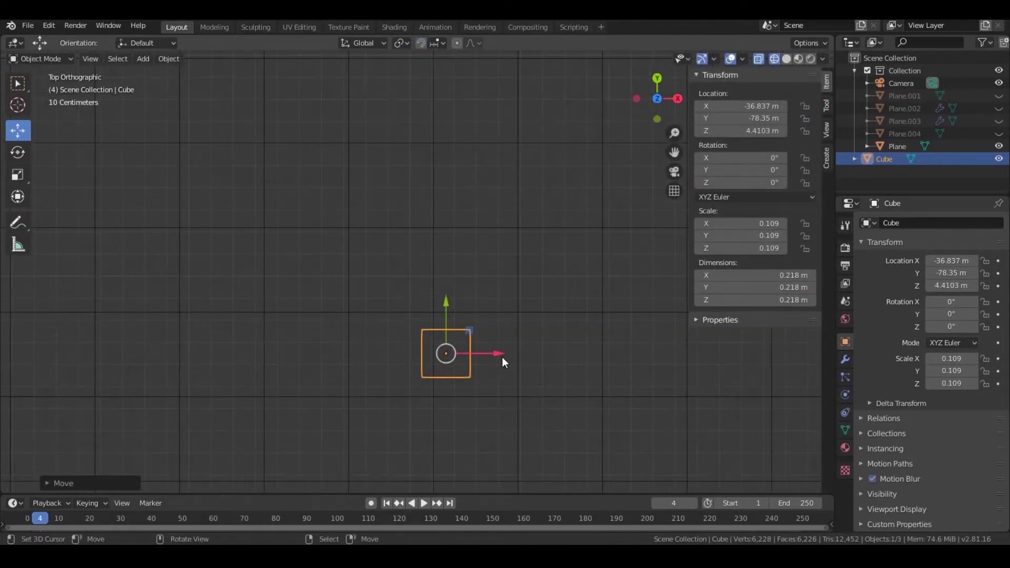
drag(503, 357, 529, 355)
click(529, 360)
- Scale the cube up to about 0.185 and nudge it to about X -36.7 m, Y -78.355 m in top view
key(s)
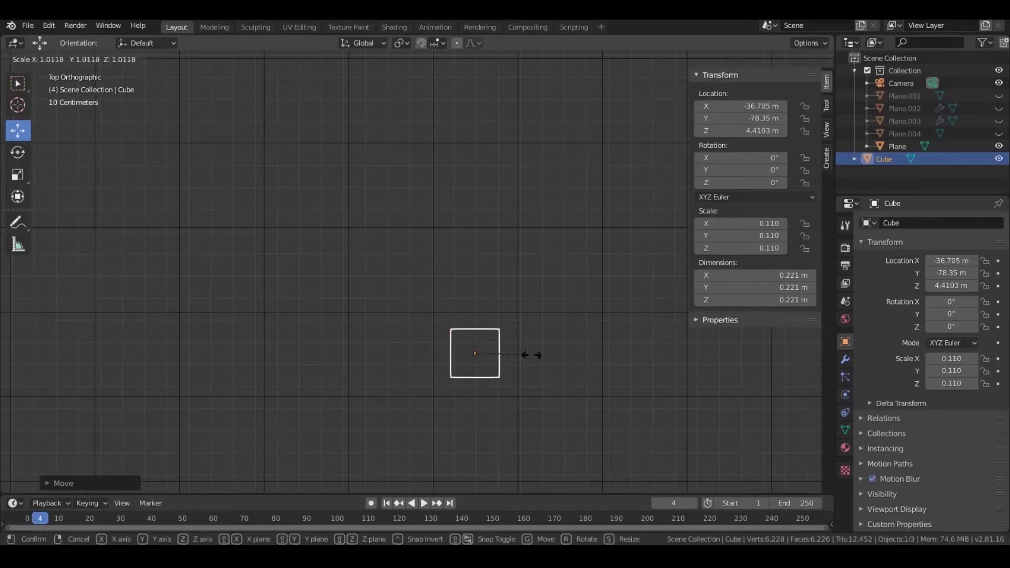
click(564, 354)
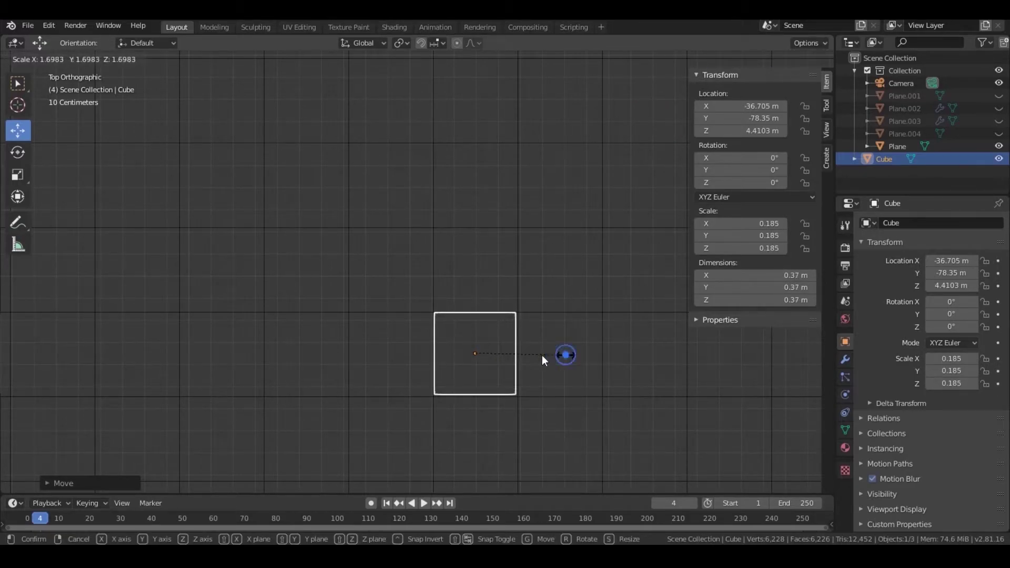
drag(532, 354, 536, 359)
drag(483, 303, 487, 305)
- Fine-tune the cube's scale to about 0.190 to match the terrain's block size
right_click(421, 350)
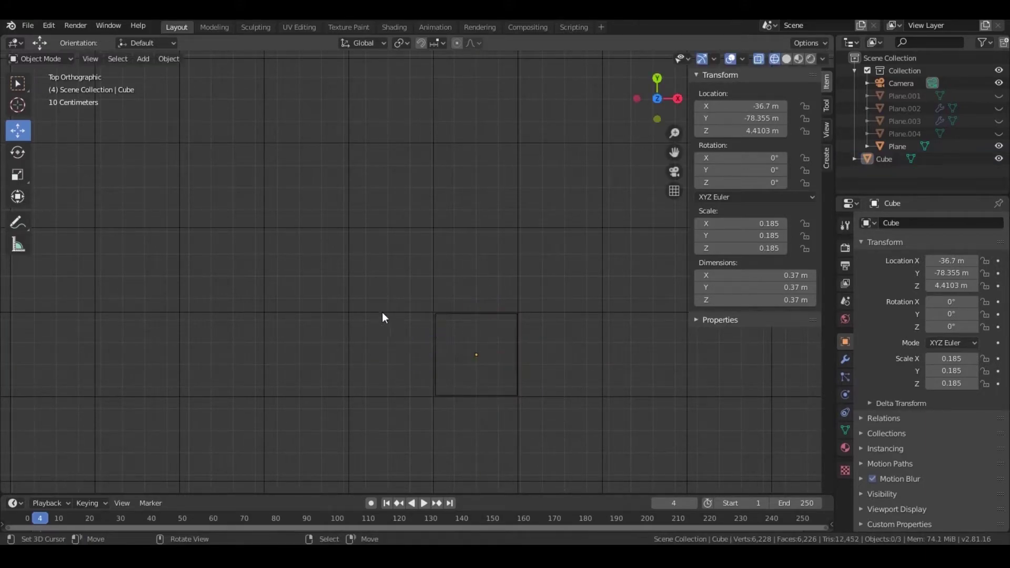
right_click(389, 308)
click(474, 317)
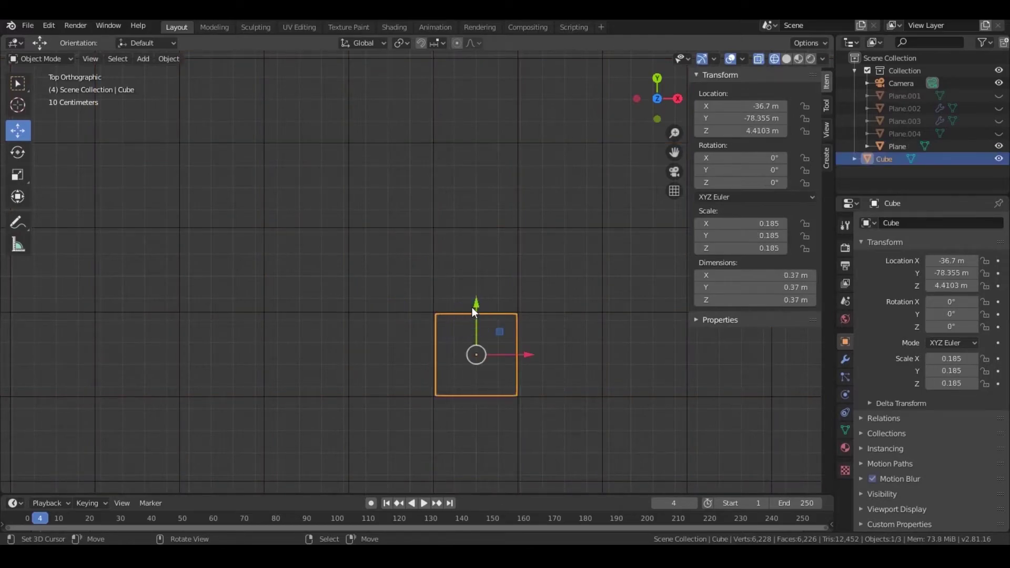
scroll(514, 359, up, 3)
key(s)
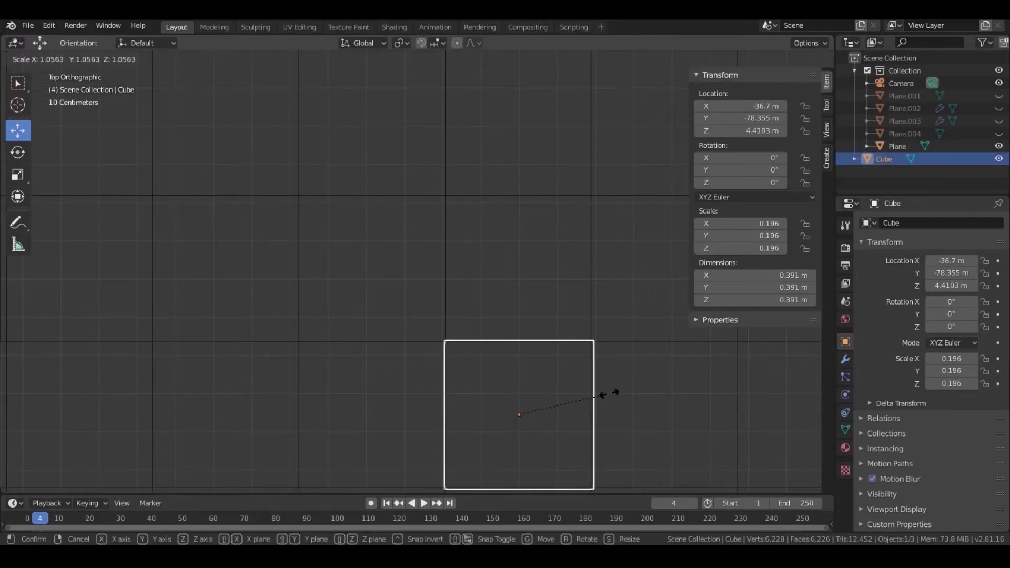
click(607, 395)
drag(571, 411, 571, 409)
- Switch to Solid shading and lower the cube onto the terrain's highest level, at about Z 3.7 m
mouse_move(590, 402)
middle_down()
mouse_move(584, 387)
mouse_move(670, 246)
middle_up()
click(787, 59)
mouse_move(574, 221)
middle_down()
mouse_move(539, 287)
mouse_move(590, 258)
middle_up()
drag(355, 121, 367, 238)
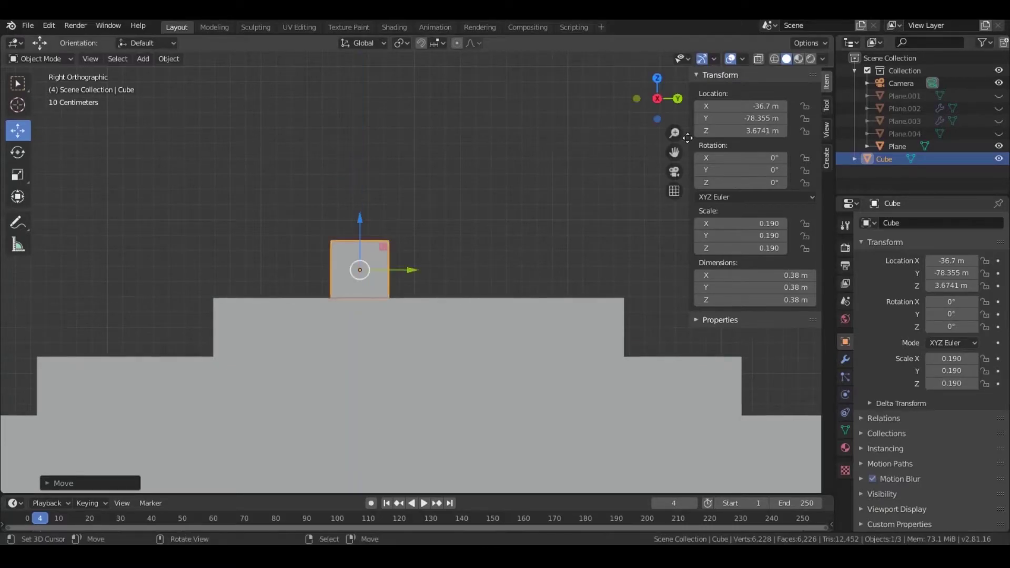
middle_drag(368, 239, 442, 331)
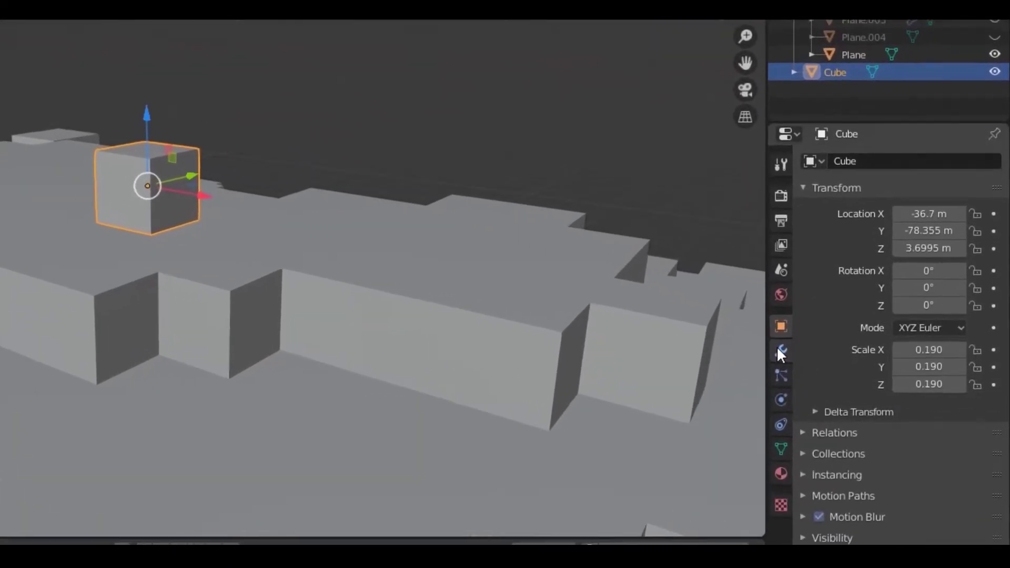
- Add an Array modifier to the cube and set its relative X offset to 0
click(846, 360)
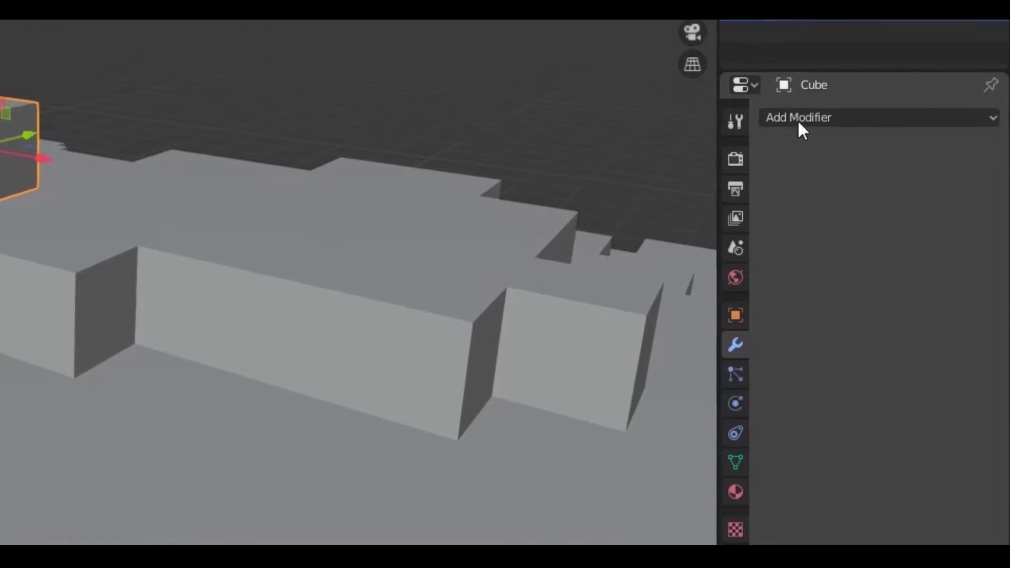
click(801, 117)
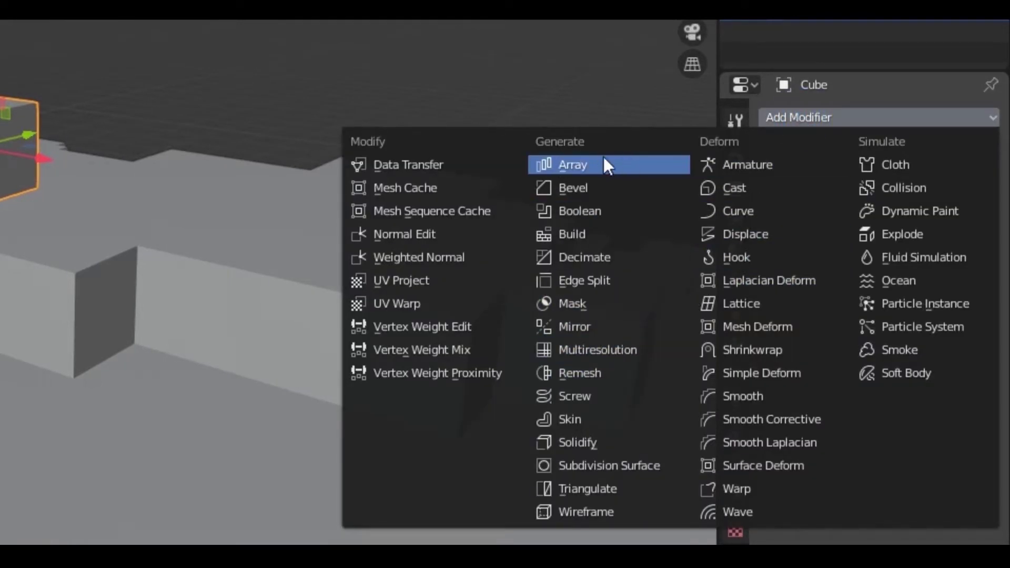
click(643, 158)
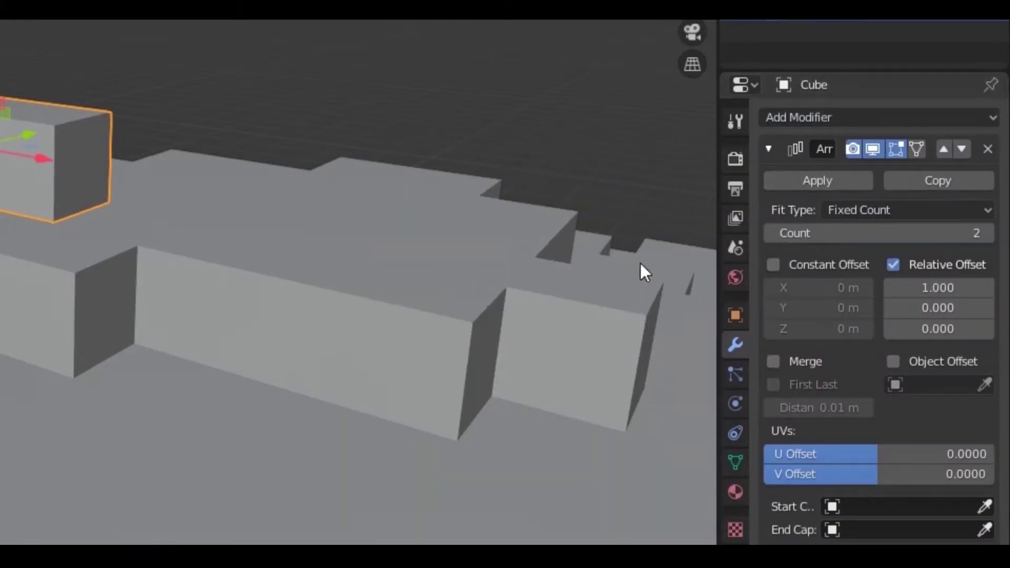
click(932, 287)
click(933, 259)
click(936, 290)
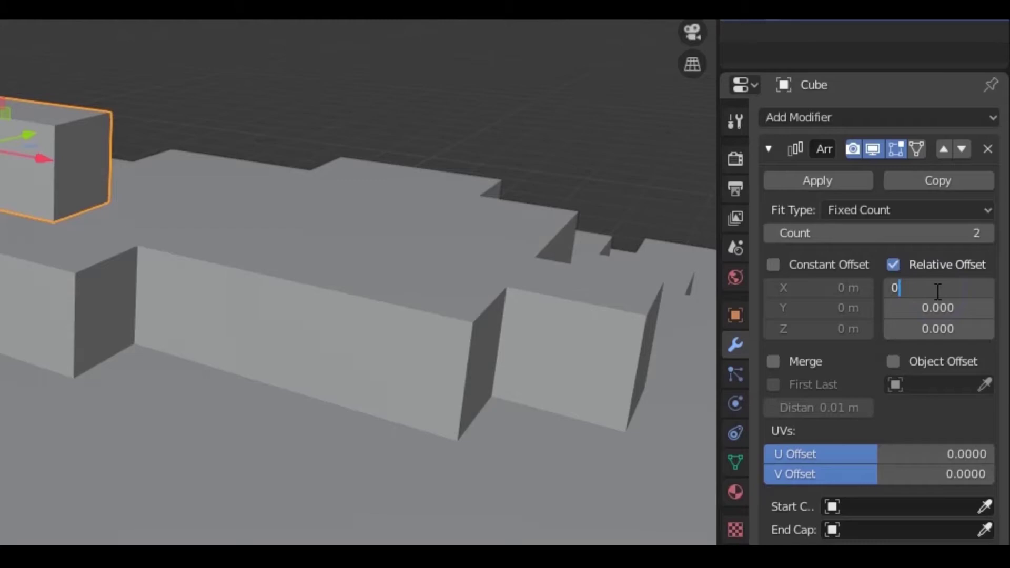
text(0)
key(Return)
- Set the array's relative offset to 1 along Z, with Y at 0, to stack the cubes vertically
click(987, 306)
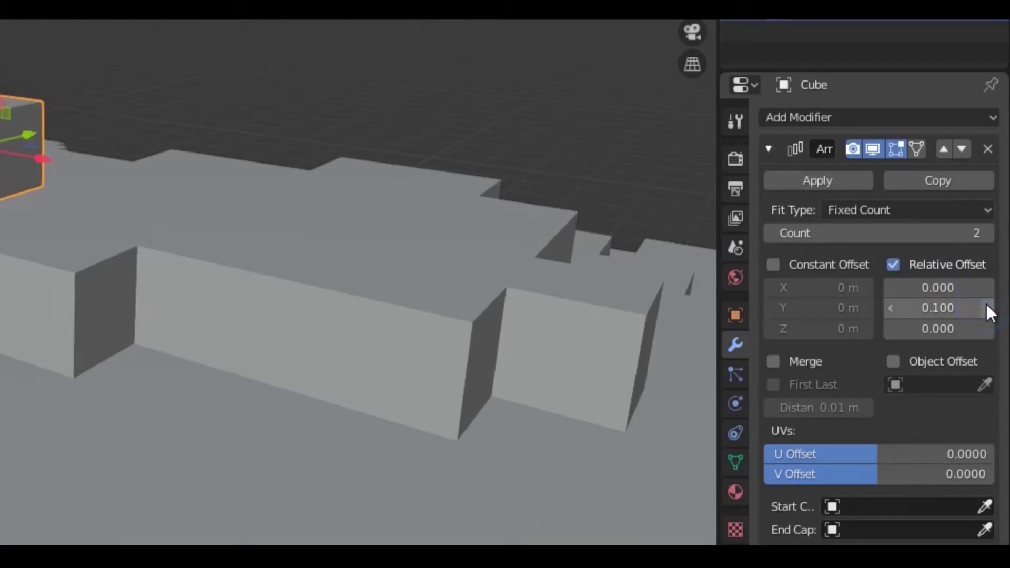
click(890, 308)
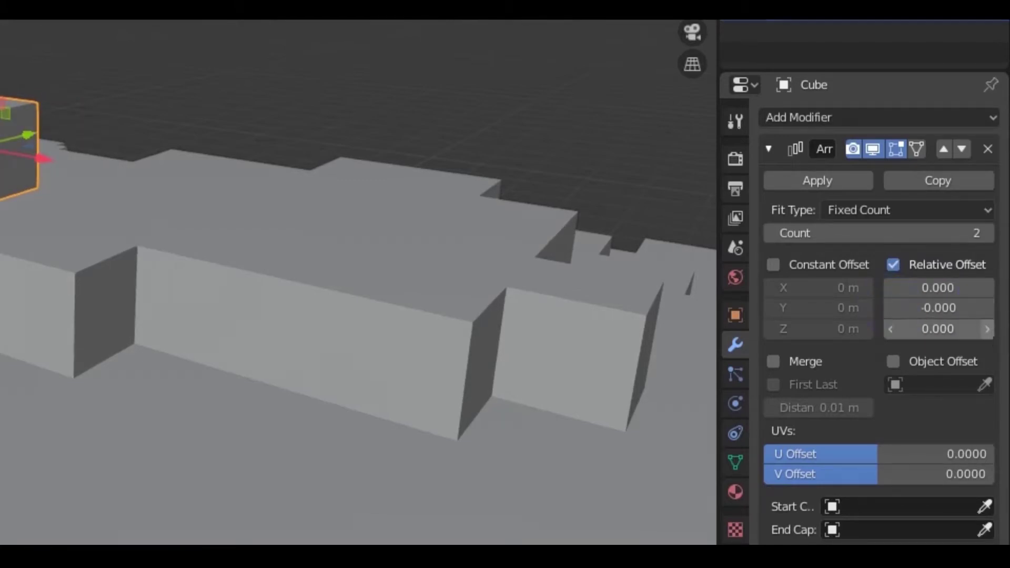
click(988, 329)
click(962, 329)
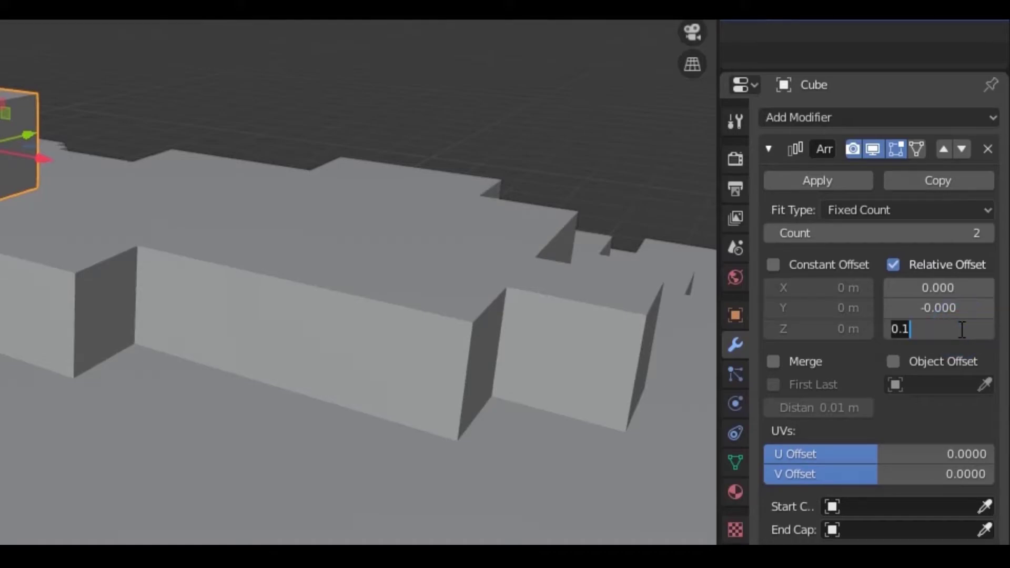
key(BackSpace)
key(BackSpace)
key(BackSpace)
text(1)
key(Return)
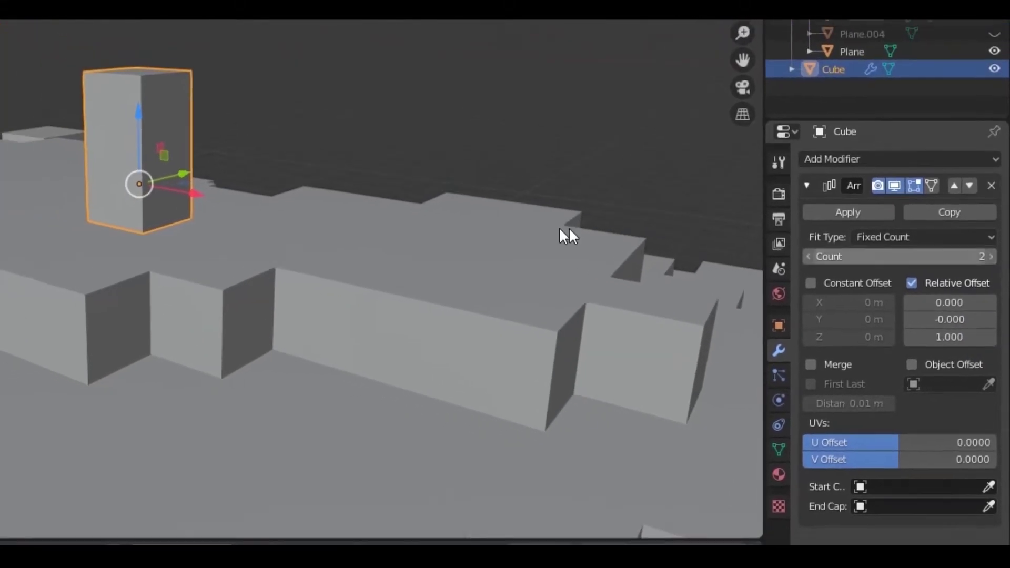
- Set the array's count to 4 and view the pillar through the camera
click(991, 257)
click(992, 256)
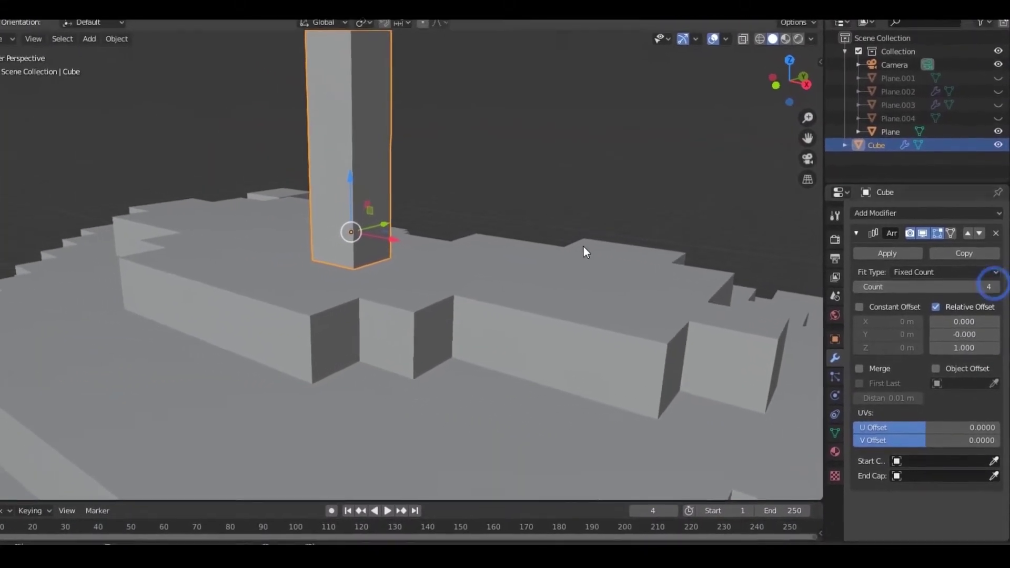
scroll(630, 254, down, 5)
key(KP_0)
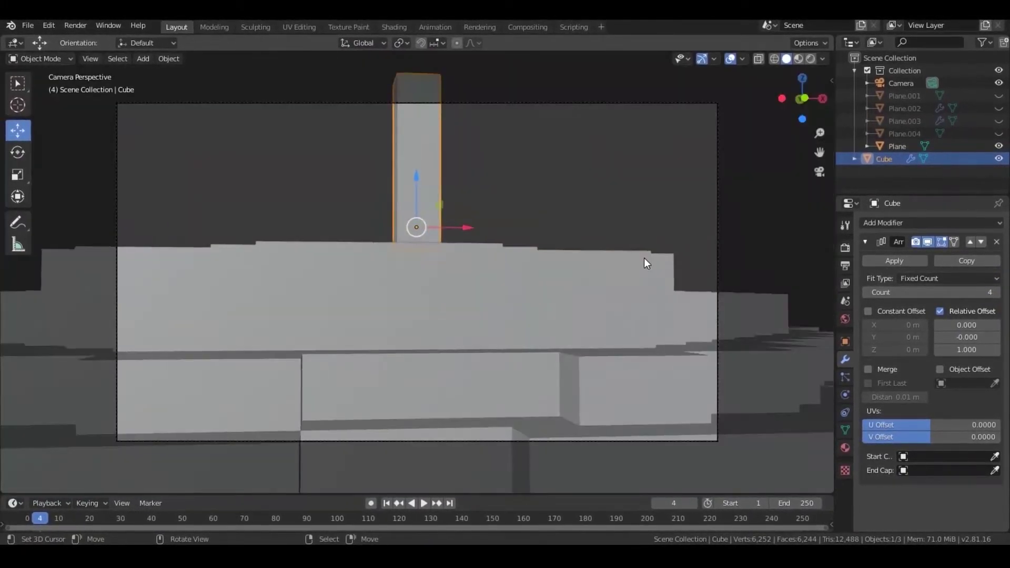
- Apply the Array modifier so all four cubes of the pillar become editable mesh
middle_drag(553, 207, 462, 244)
key(Tab)
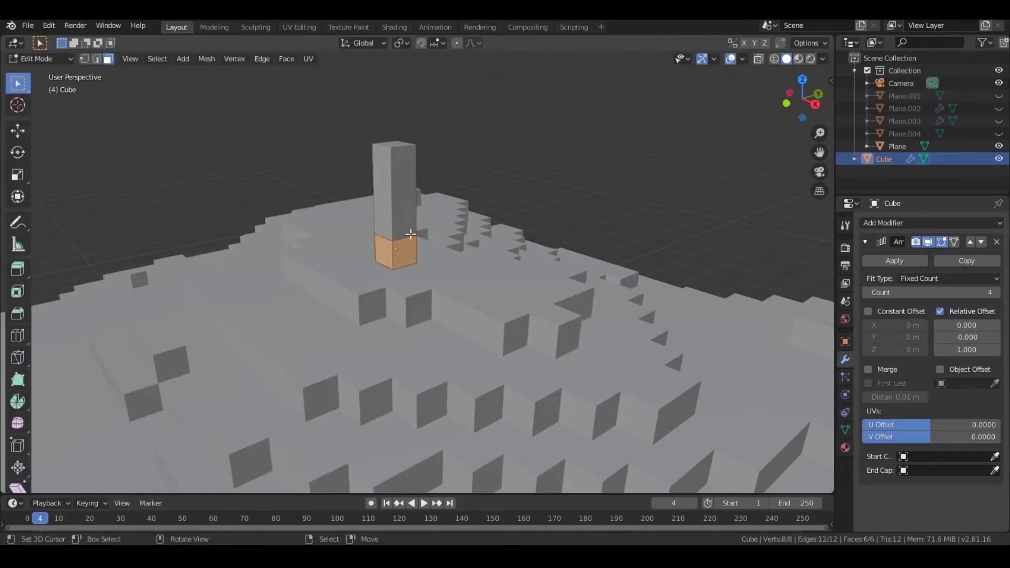
key(Tab)
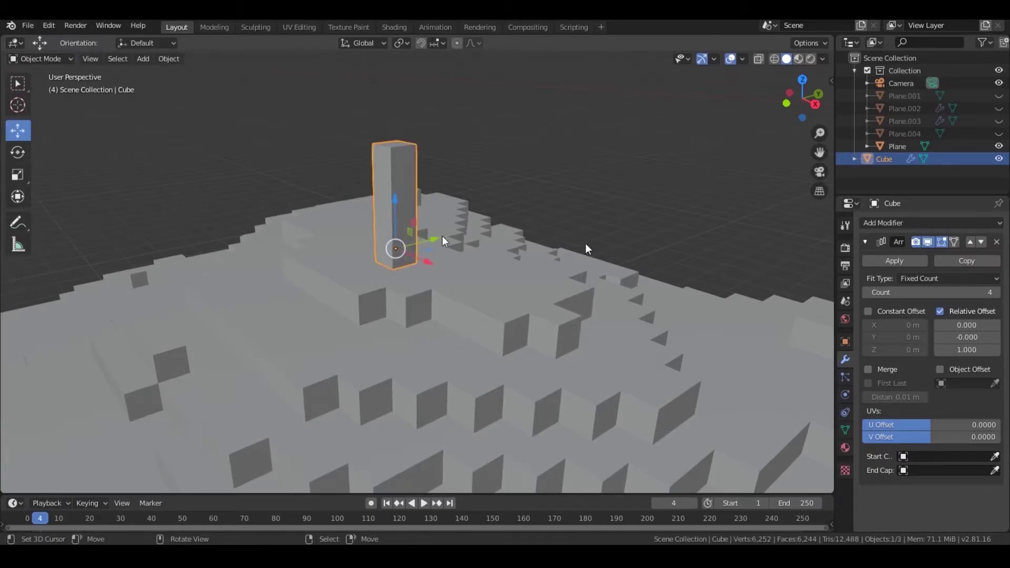
click(894, 261)
key(Tab)
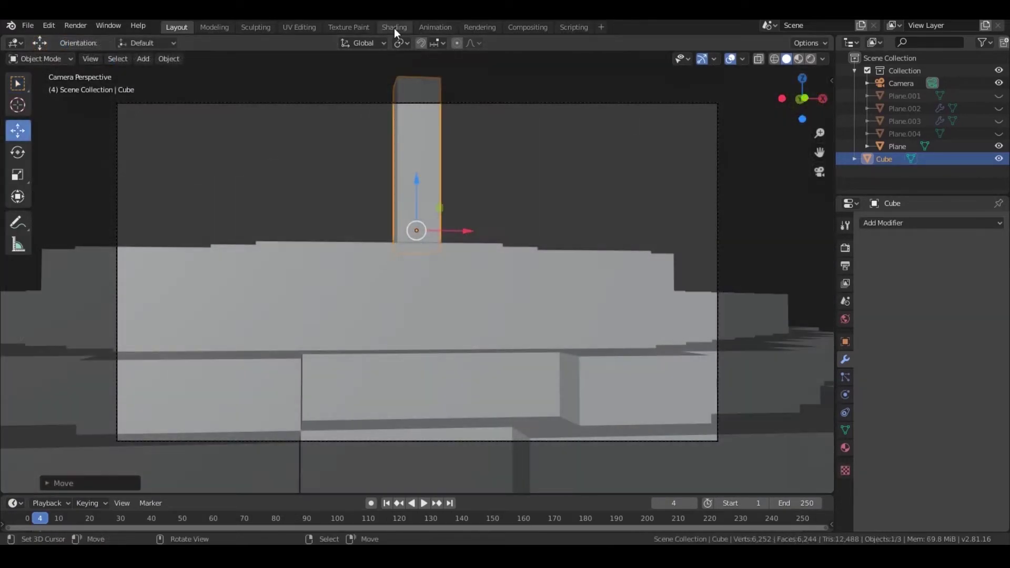
- In the Shading workspace, set the shader type to Object and create a new material for the pillar
click(394, 27)
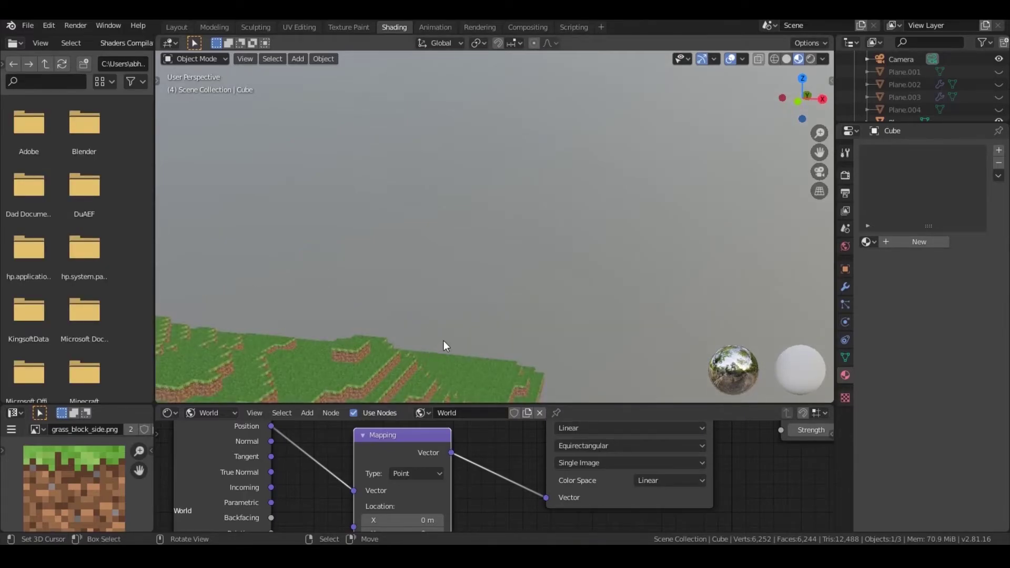
key(KP_0)
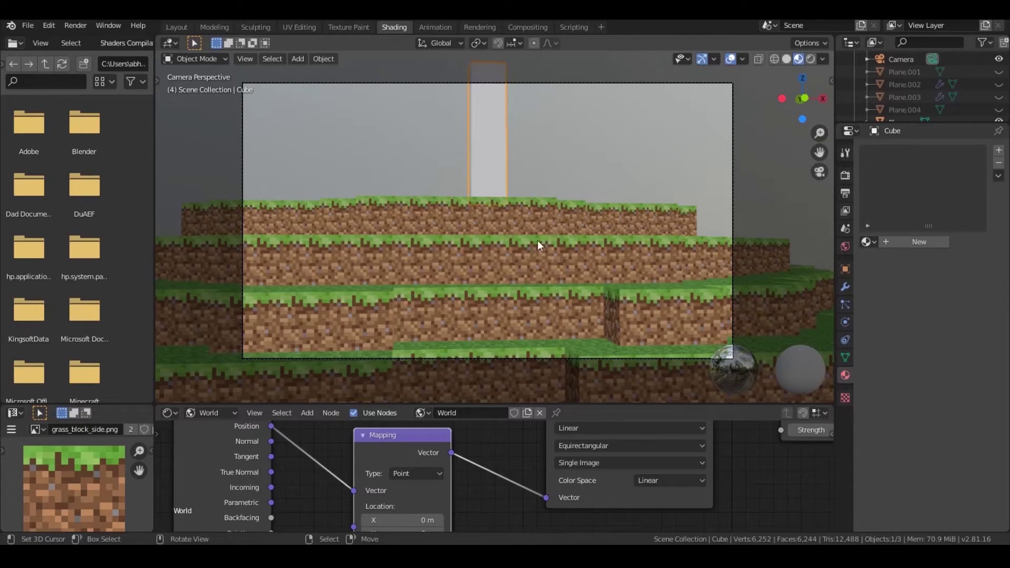
click(225, 409)
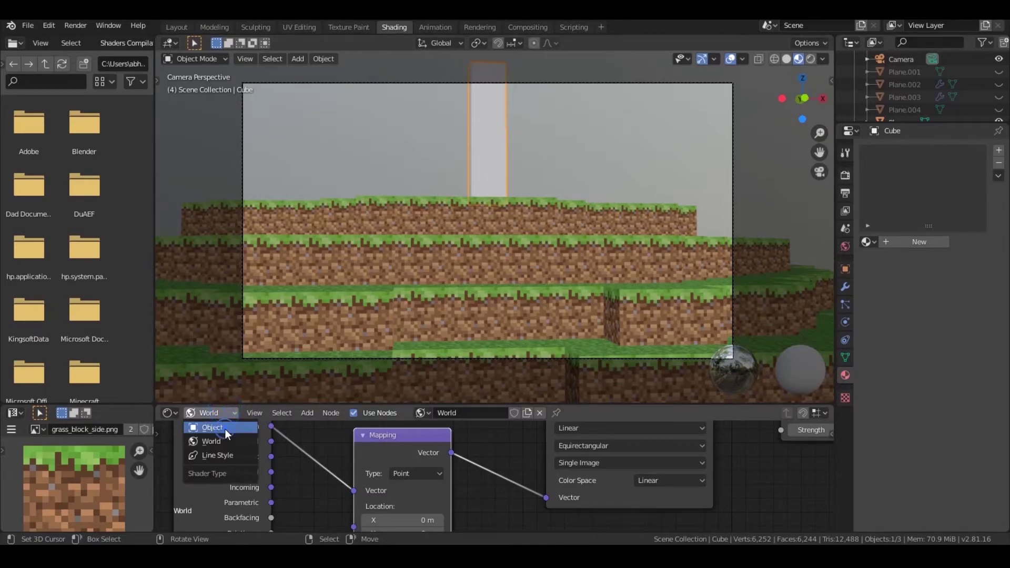
click(225, 428)
click(506, 414)
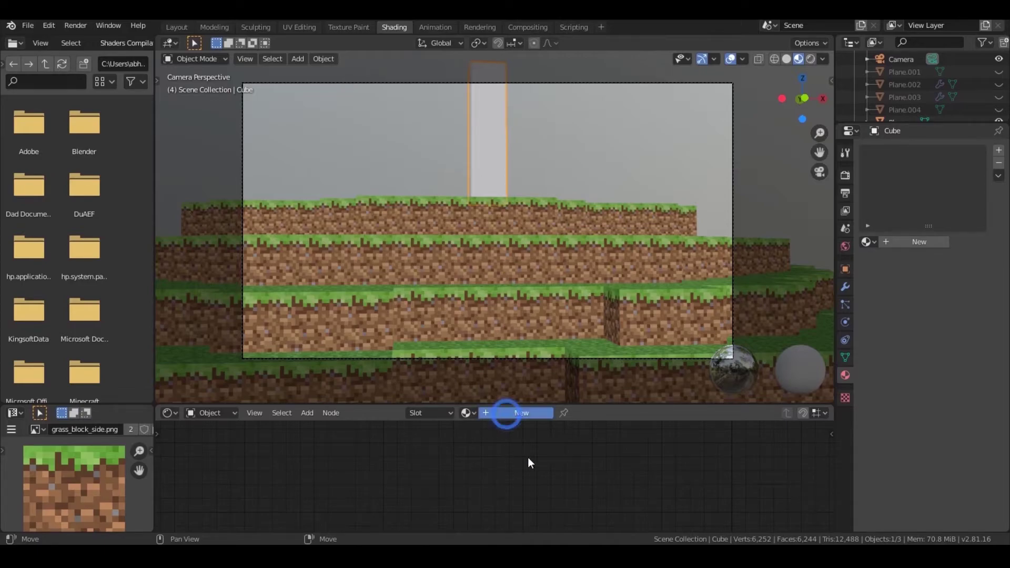
key(Home)
- Reset the UV mapping of all the pillar's faces in Edit Mode and return to Object Mode
key(Tab)
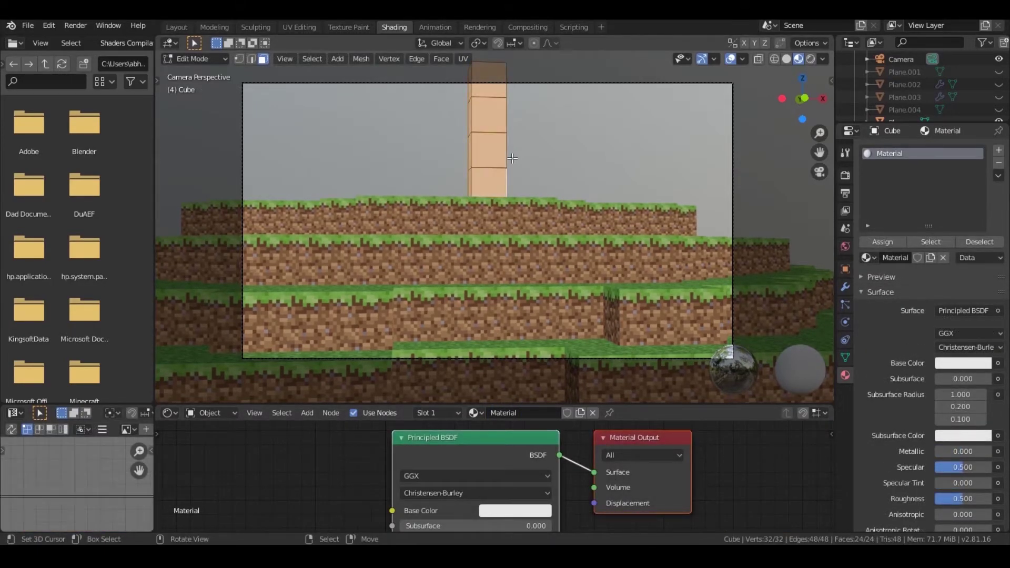
key(u)
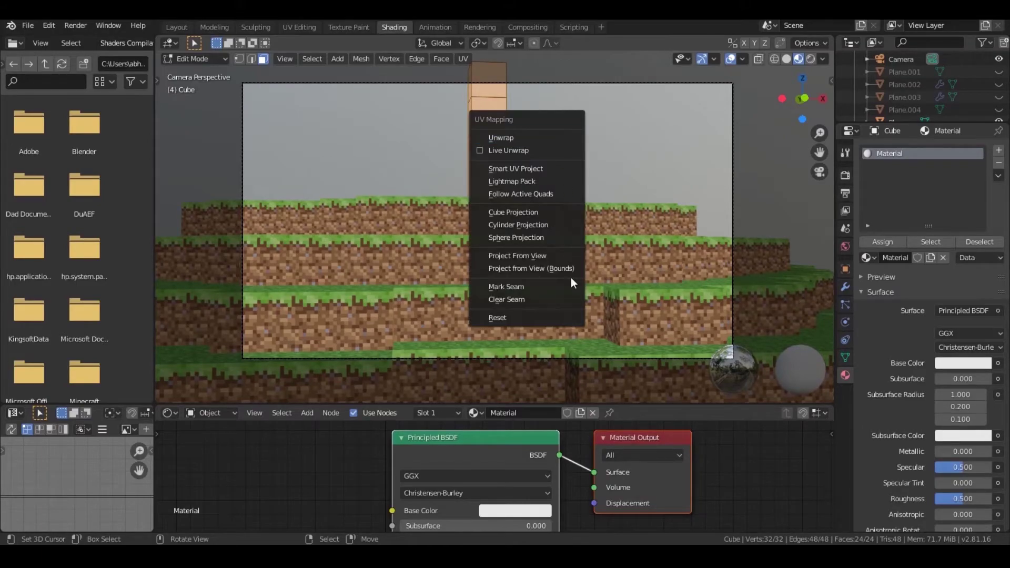
click(552, 316)
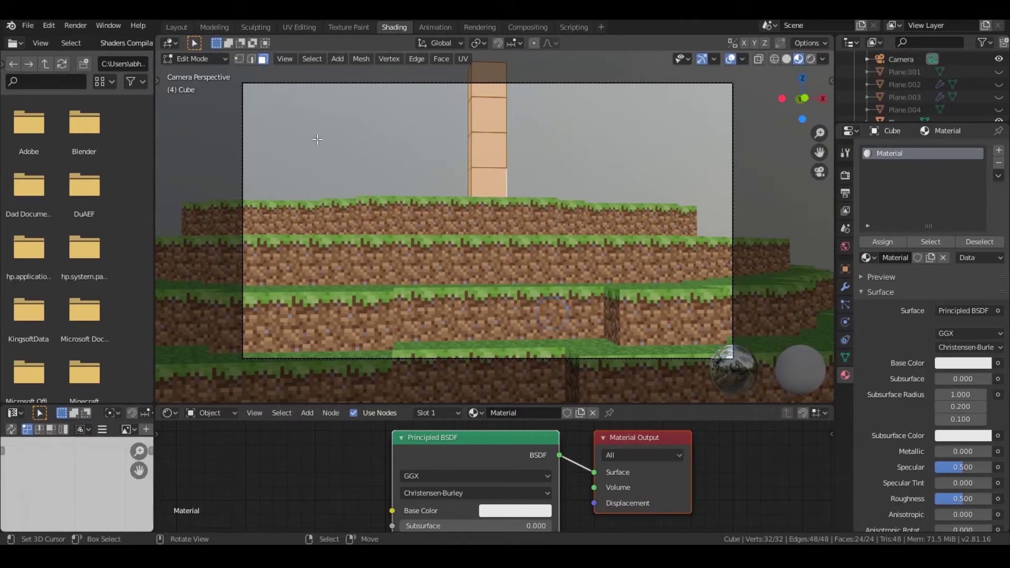
click(215, 63)
click(203, 71)
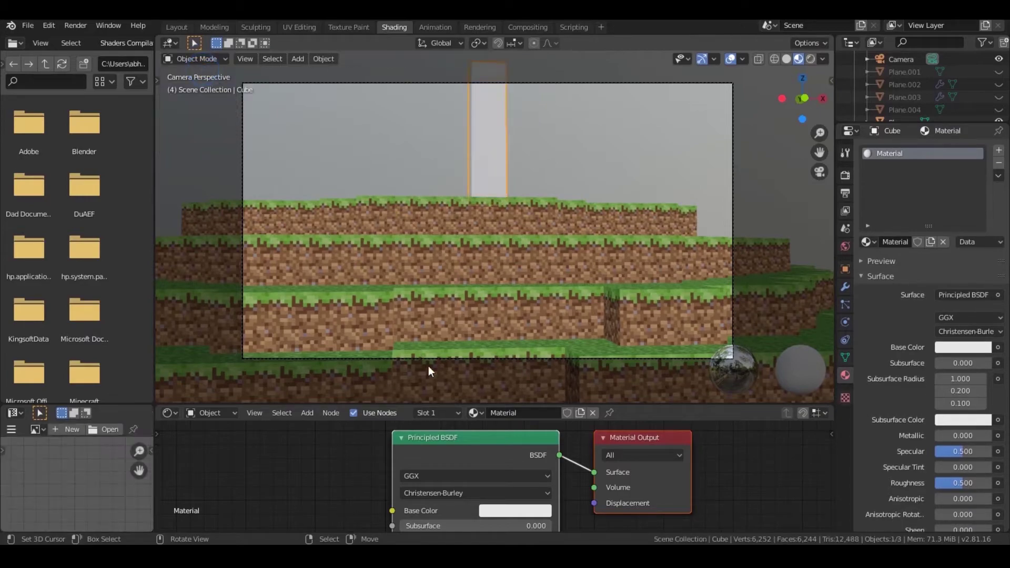
- Assign the existing Dirt material to the pillar and load oak_log.png as its image texture
middle_drag(545, 461, 535, 464)
click(474, 413)
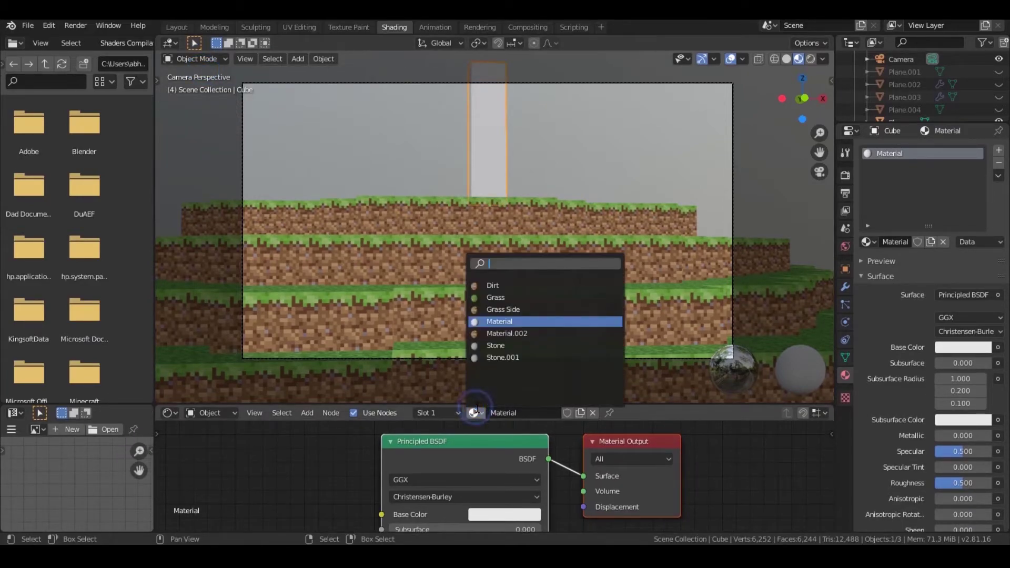
click(516, 288)
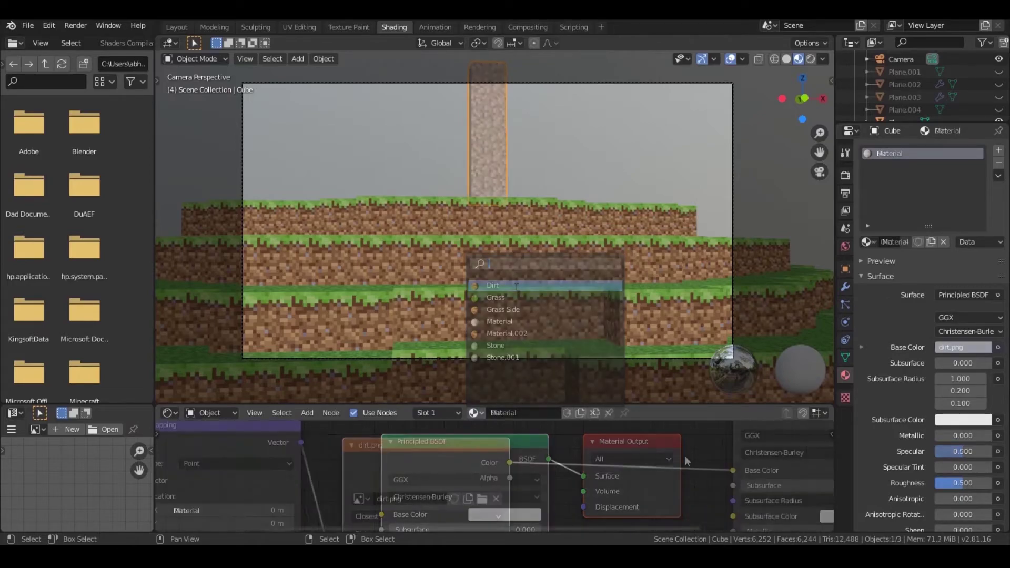
click(471, 499)
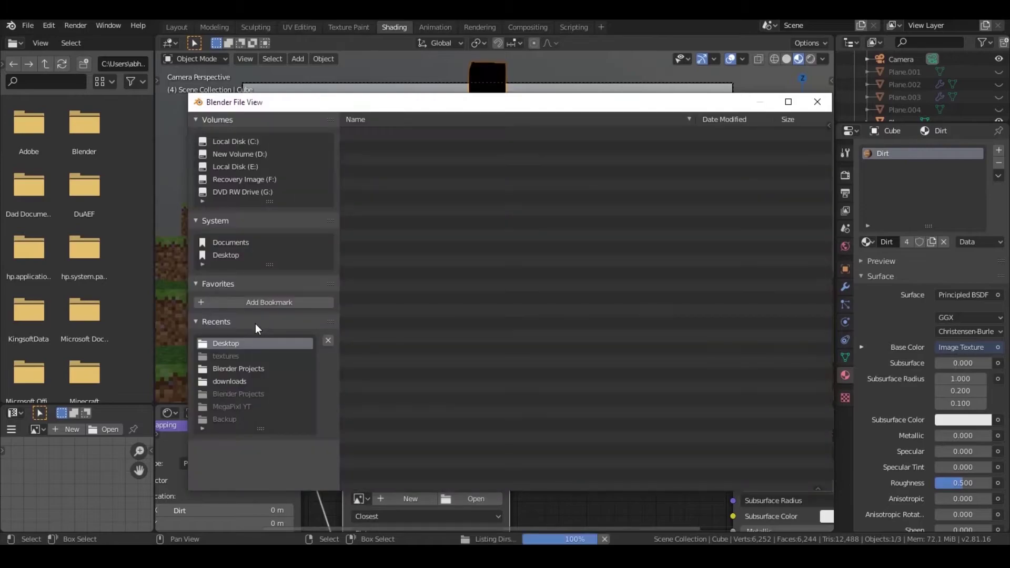
- Select all of the pillar's UVs and rotate them so the bark grain runs vertically
scroll(108, 511, up, 6)
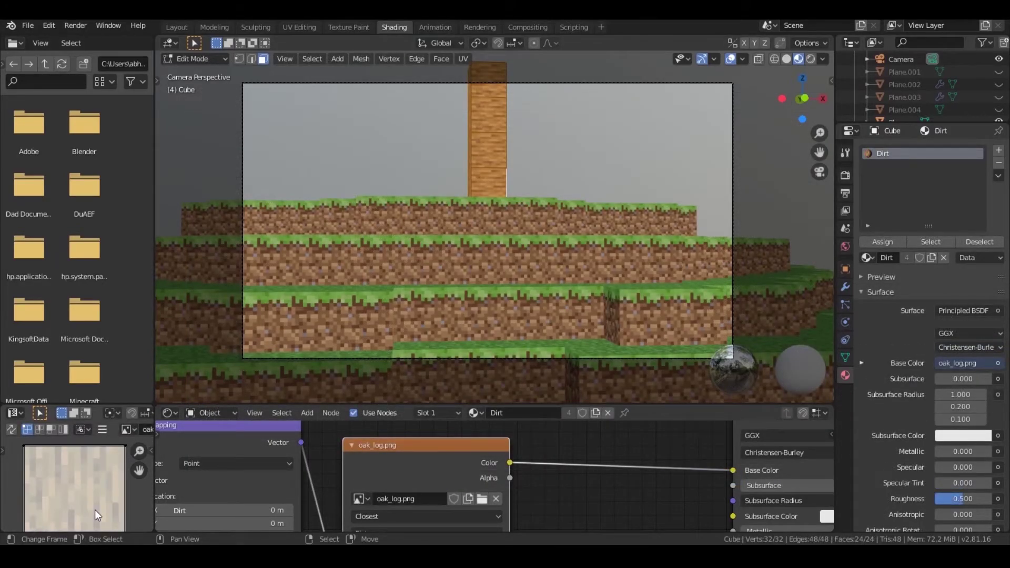
key(a)
key(r)
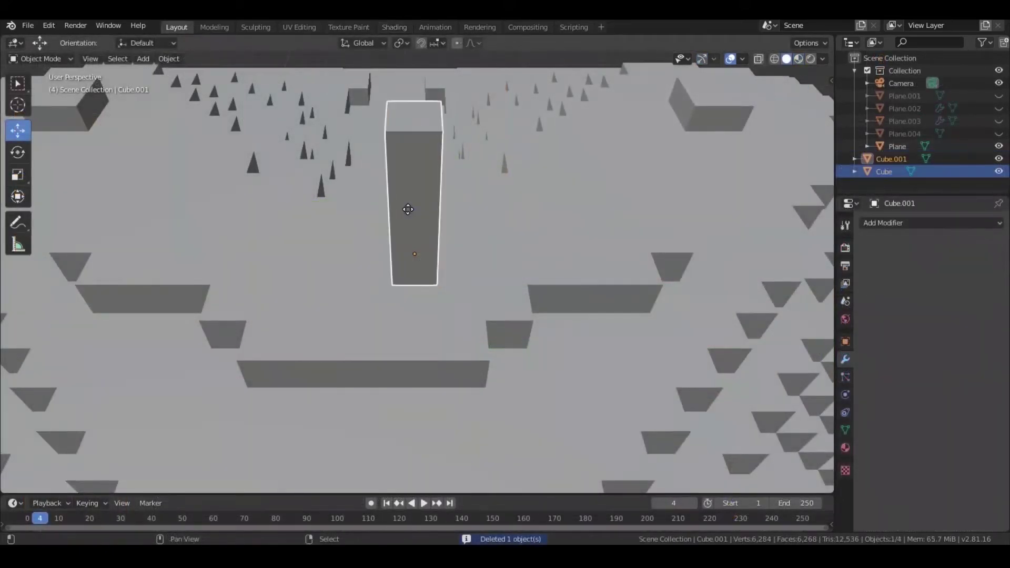
- Raise the duplicate pillar along Z above the trunk and extrude its top face upward by about one block
key(g)
key(z)
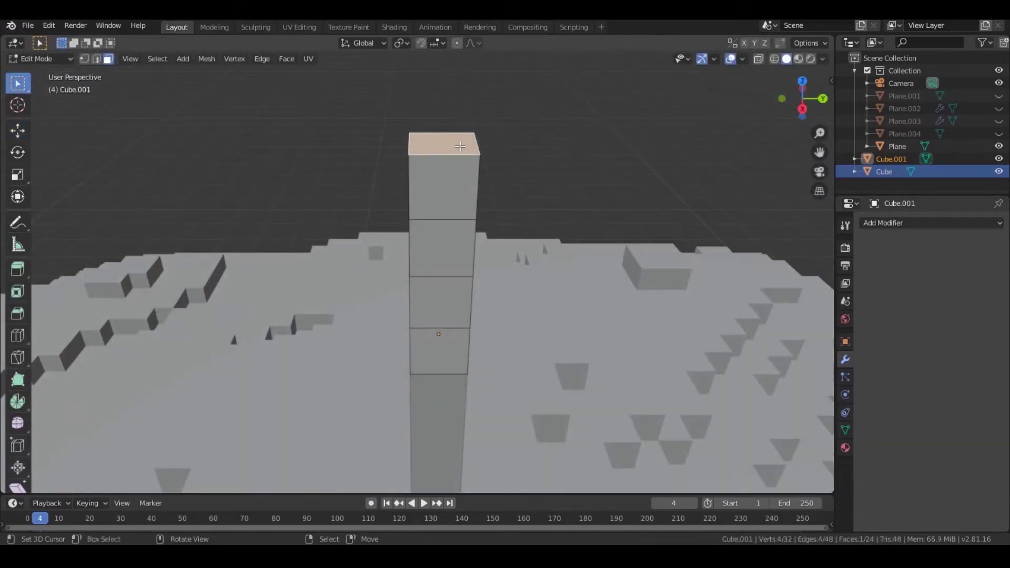
key(e)
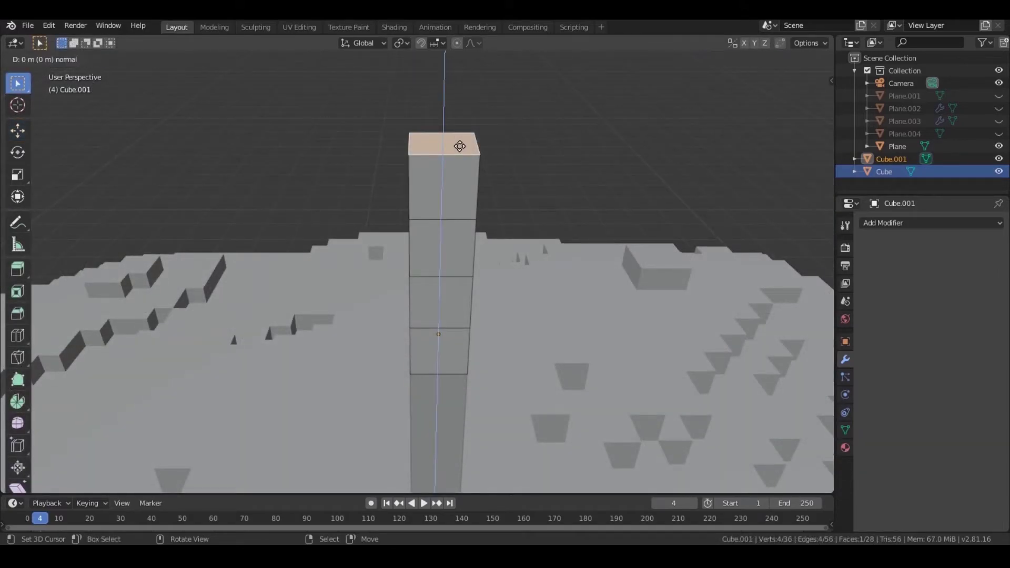
click(456, 84)
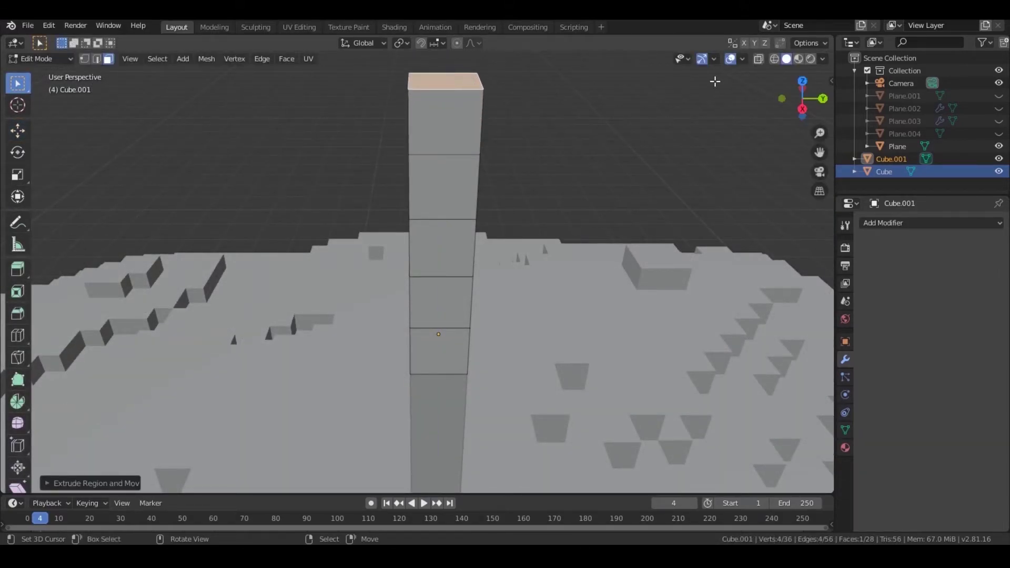
- Add an Array modifier with a count of 5 to the duplicate blocks and apply it
click(896, 225)
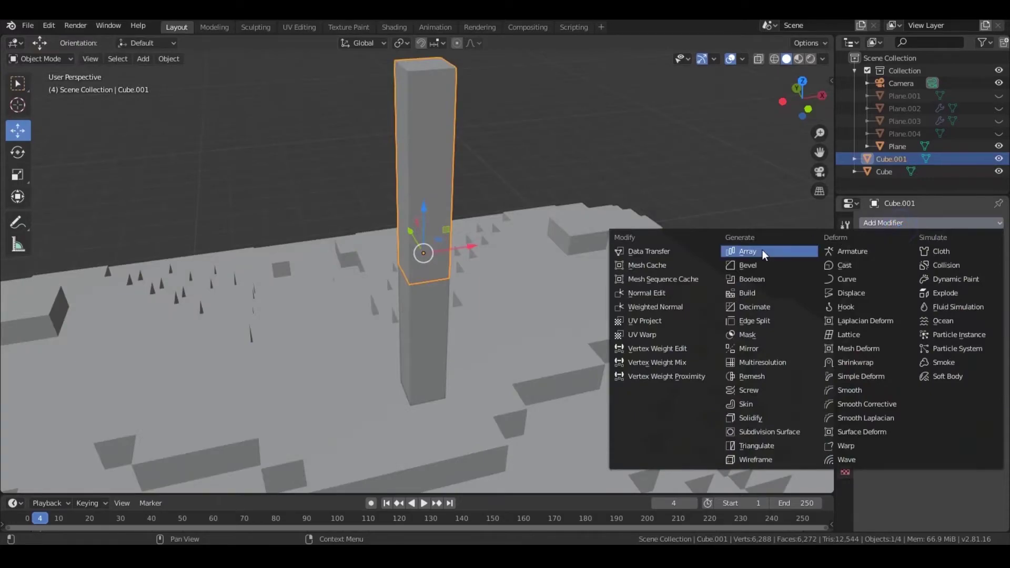
click(763, 252)
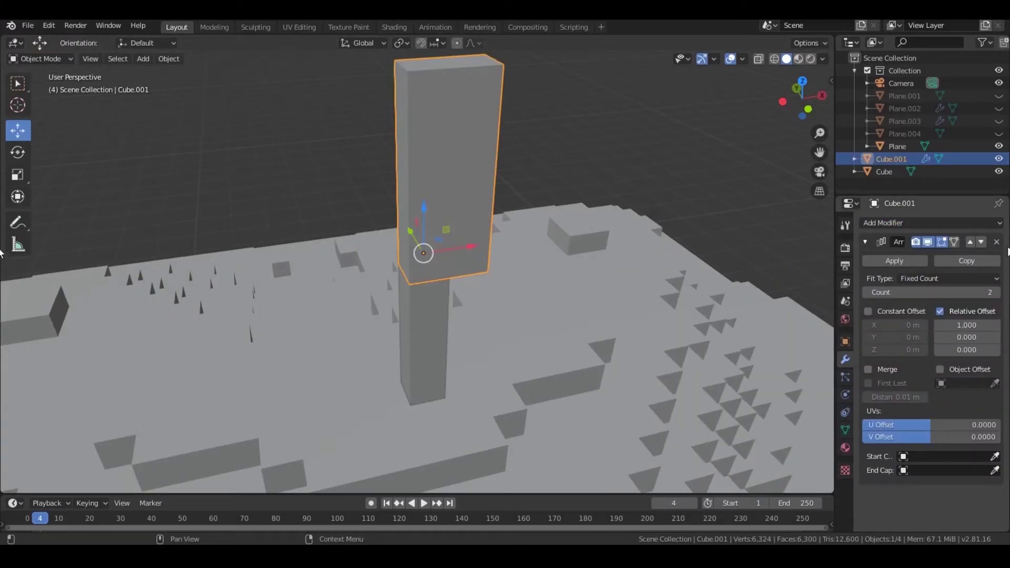
click(997, 293)
click(997, 293)
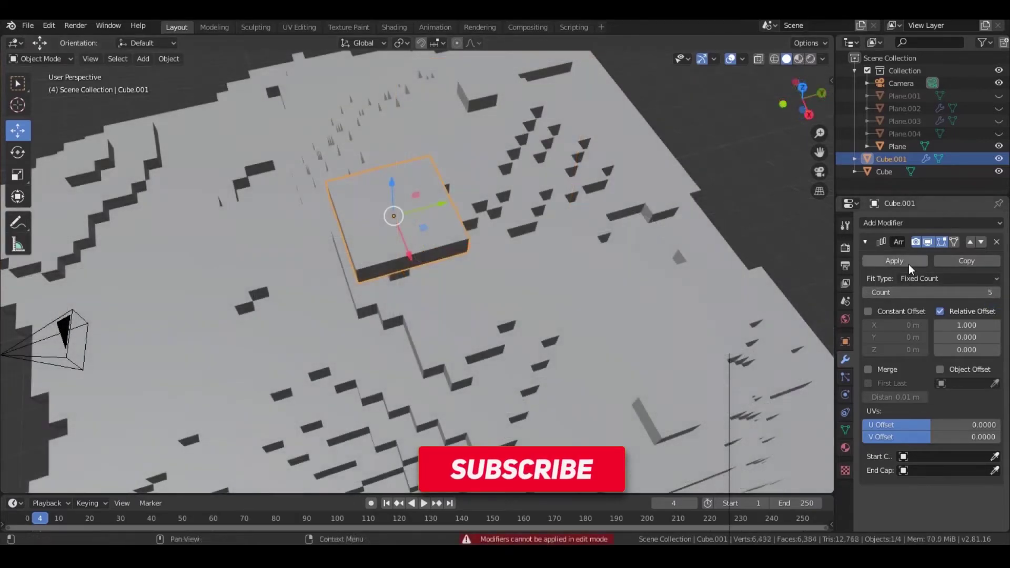
click(908, 262)
- In Edit Mode, select several top faces of the five-by-five canopy slab, starting from a corner block
scroll(470, 235, up, 2)
key(Tab)
middle_drag(361, 242, 418, 251)
right_click(429, 257)
right_click(433, 280)
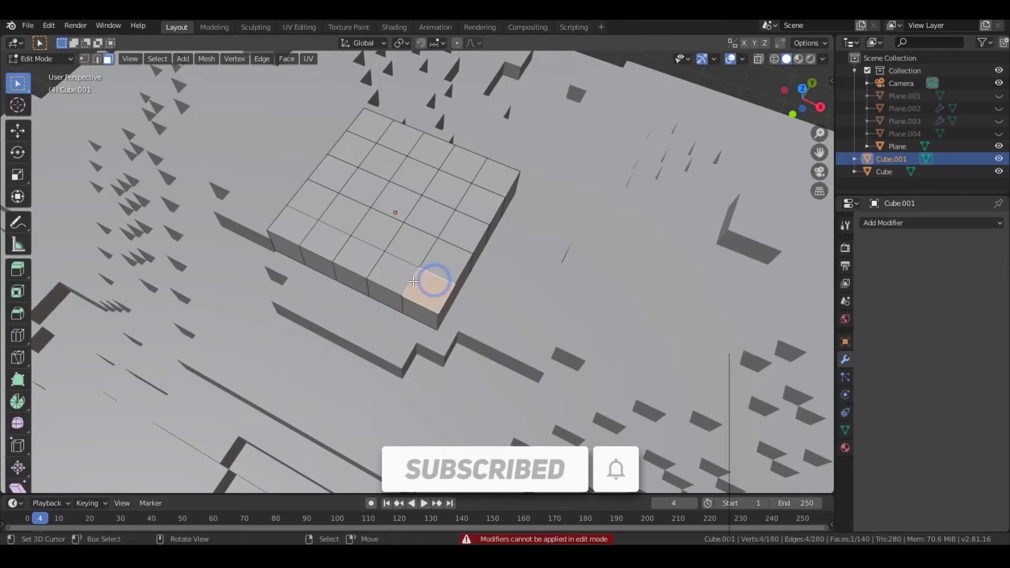
shift+right_click(386, 281)
shift+click(326, 250)
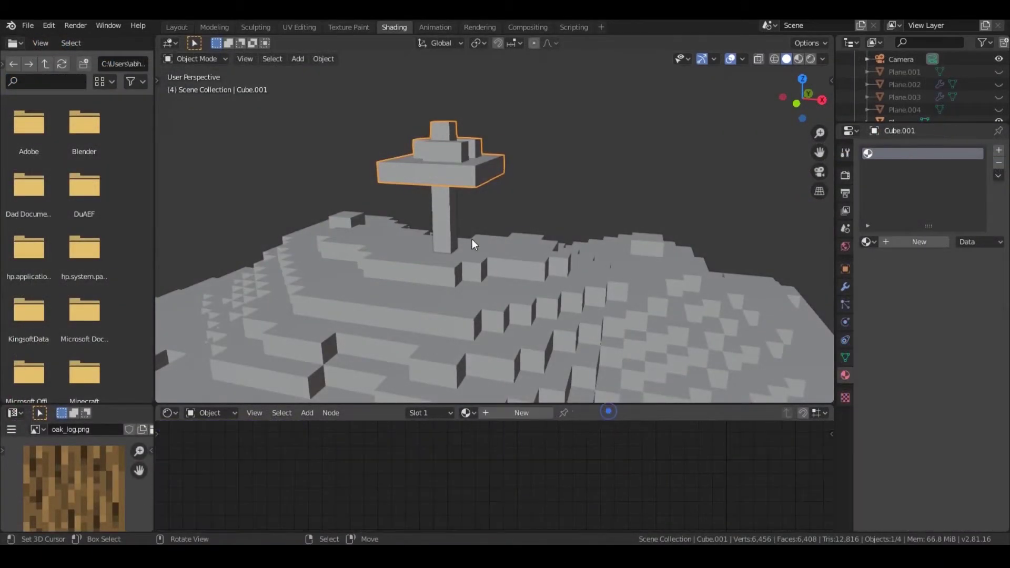
- Check the tree through the camera and from around it in rendered shading
middle_drag(472, 240, 547, 208)
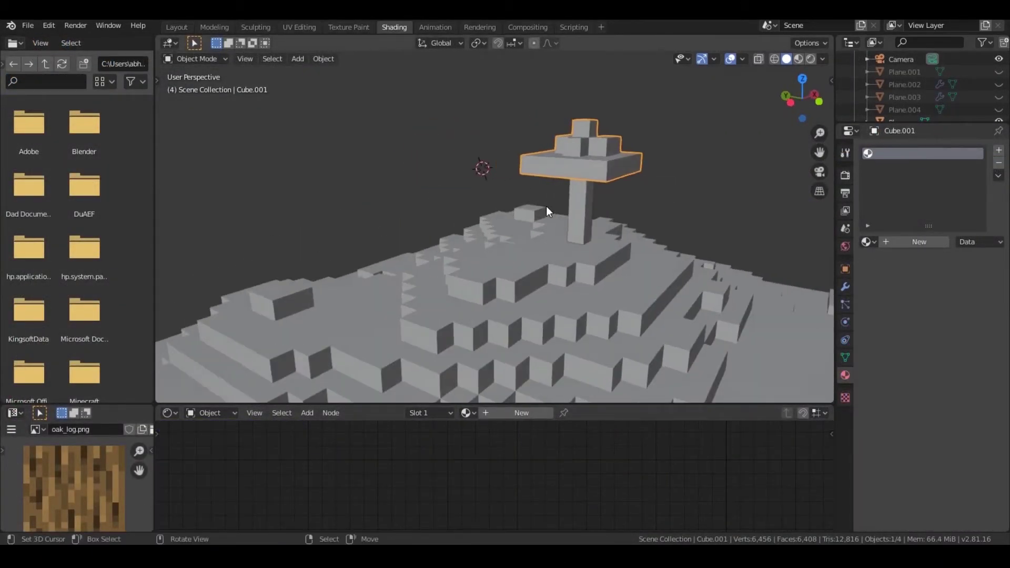
key(KP_0)
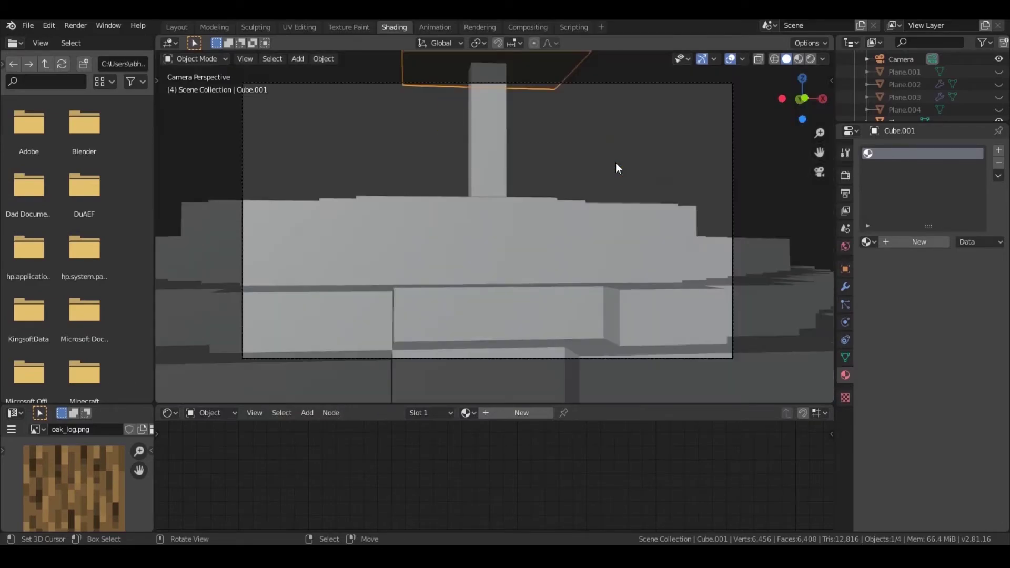
click(810, 59)
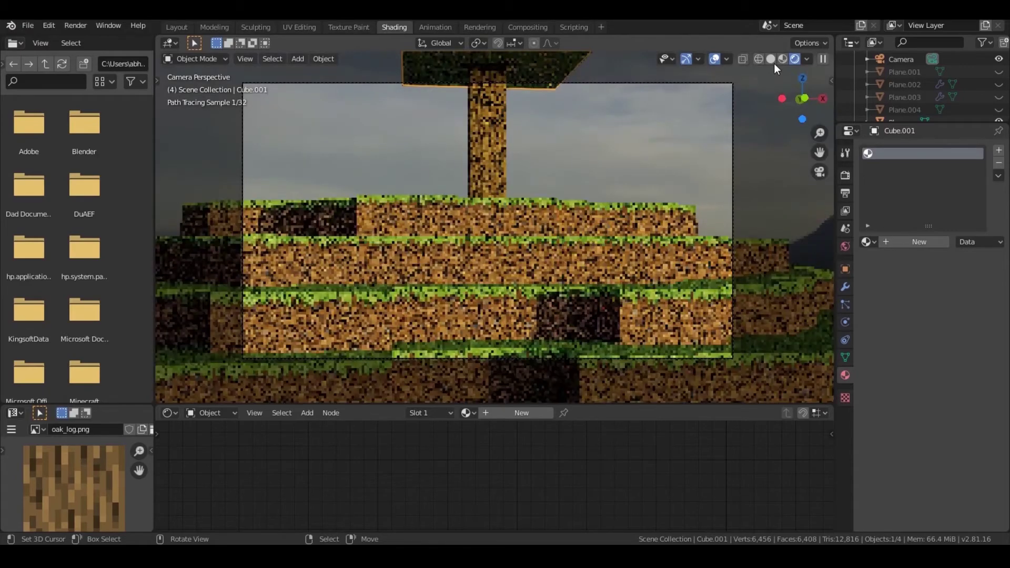
middle_drag(671, 141, 640, 172)
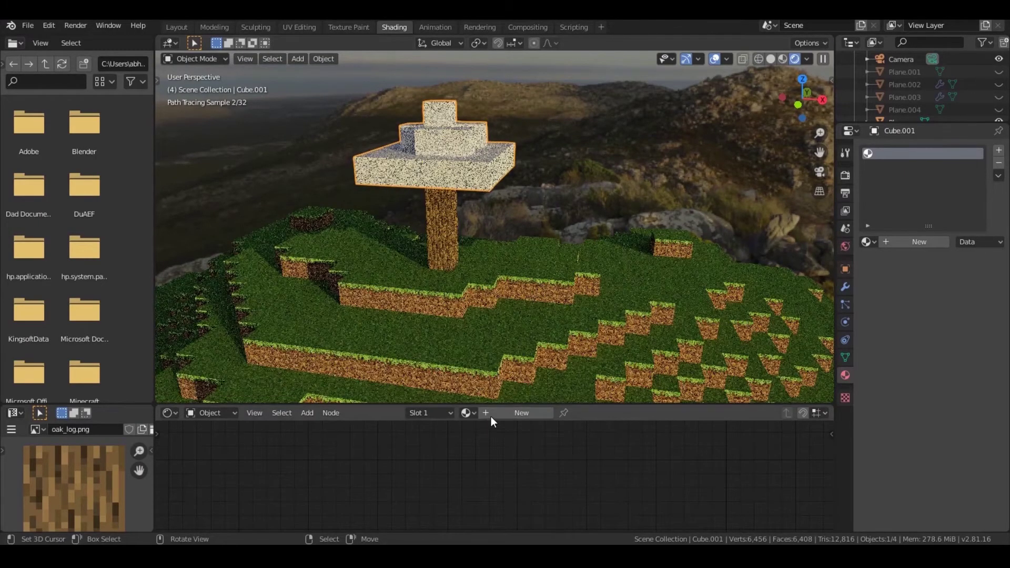
- Assign a separate copy of the Dirt material to the canopy and load oak_leaves.png as its image texture
click(471, 413)
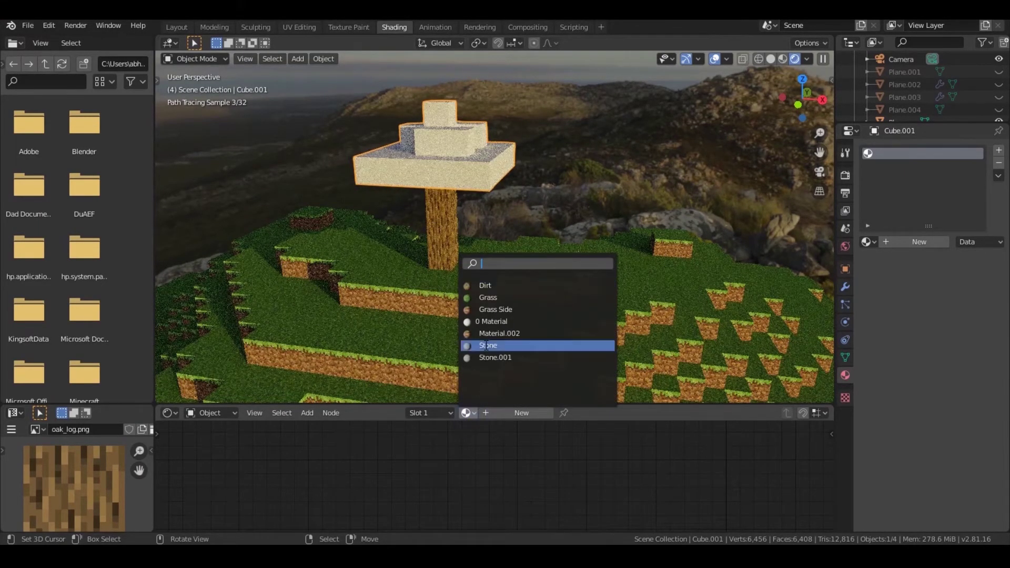
click(492, 286)
middle_drag(377, 457, 407, 424)
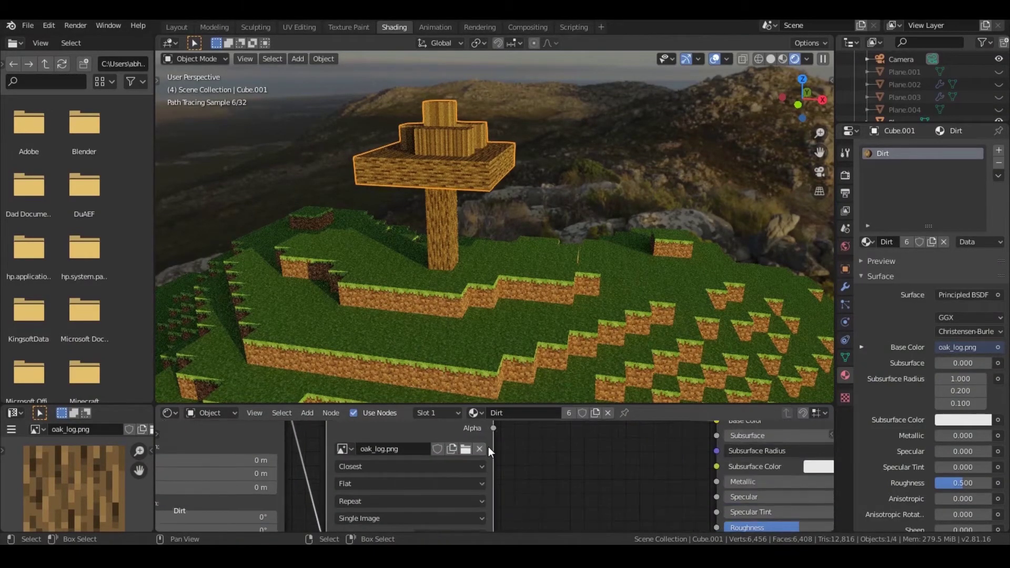
click(467, 448)
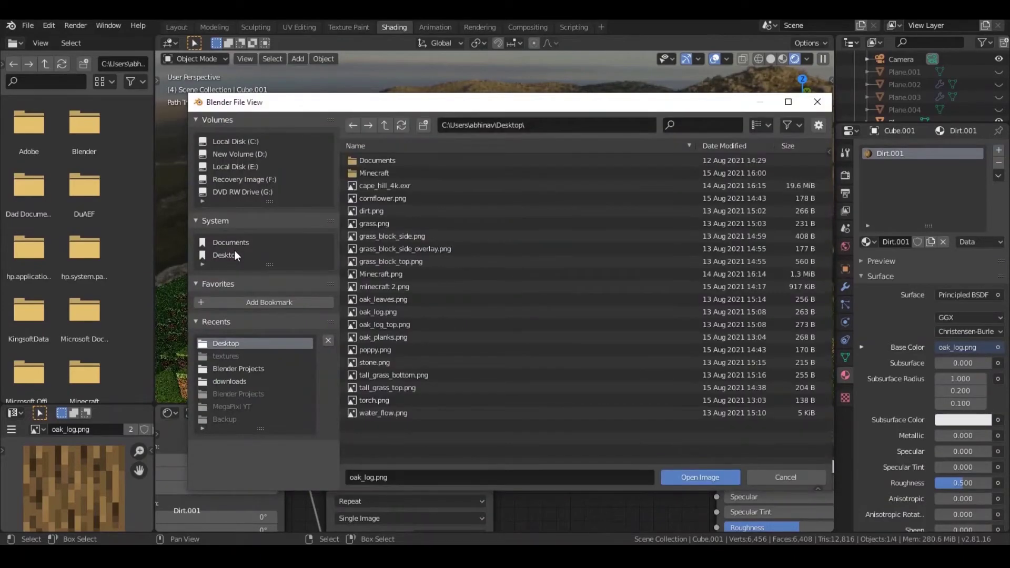
click(399, 299)
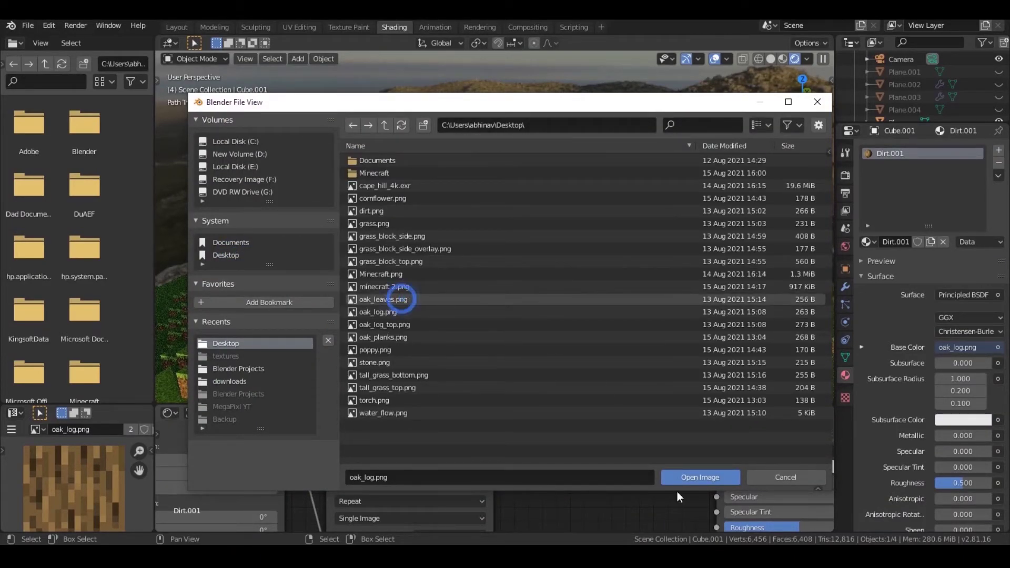
click(691, 478)
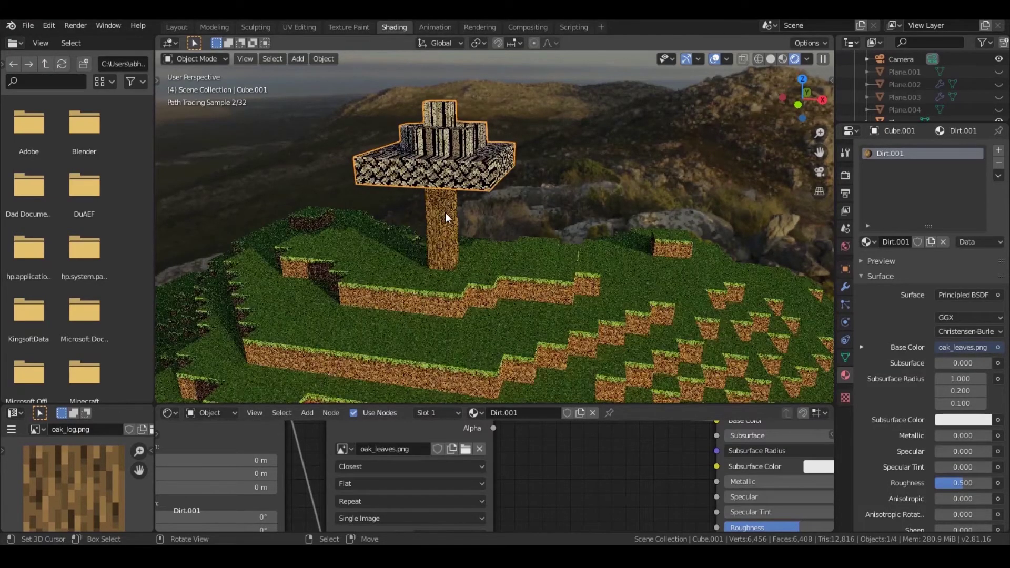
- Connect the leaf image's Alpha output to the Principled BSDF's Alpha input and check the canopy in rendered shading
click(771, 58)
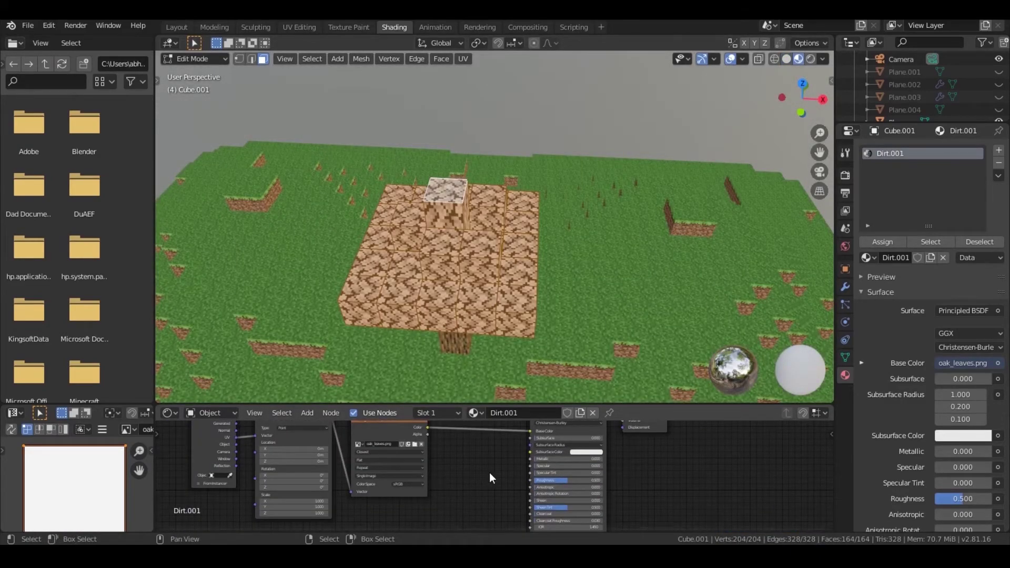
scroll(489, 473, up, 3)
middle_drag(588, 491, 656, 448)
scroll(507, 487, down, 5)
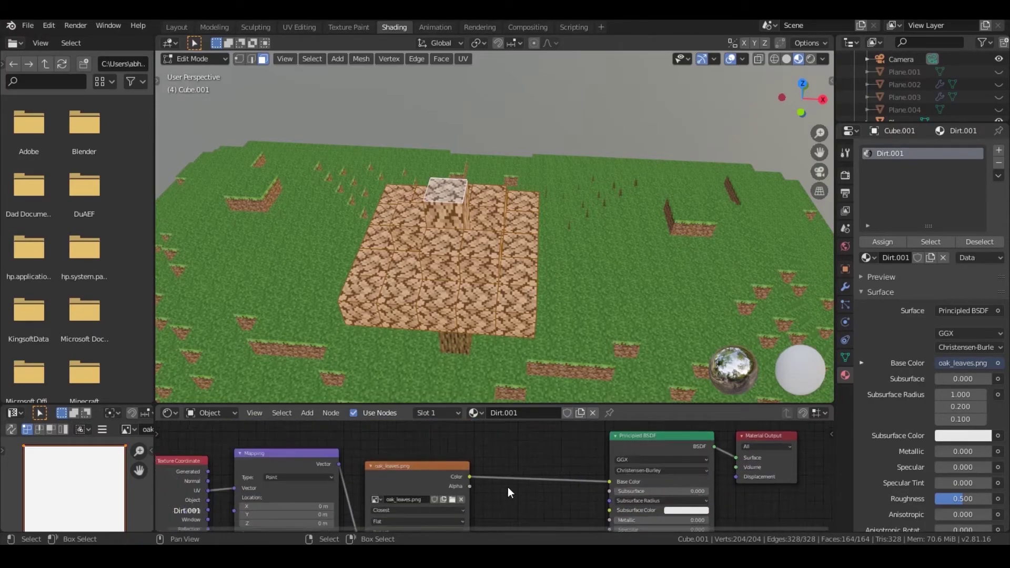
middle_drag(546, 491, 527, 447)
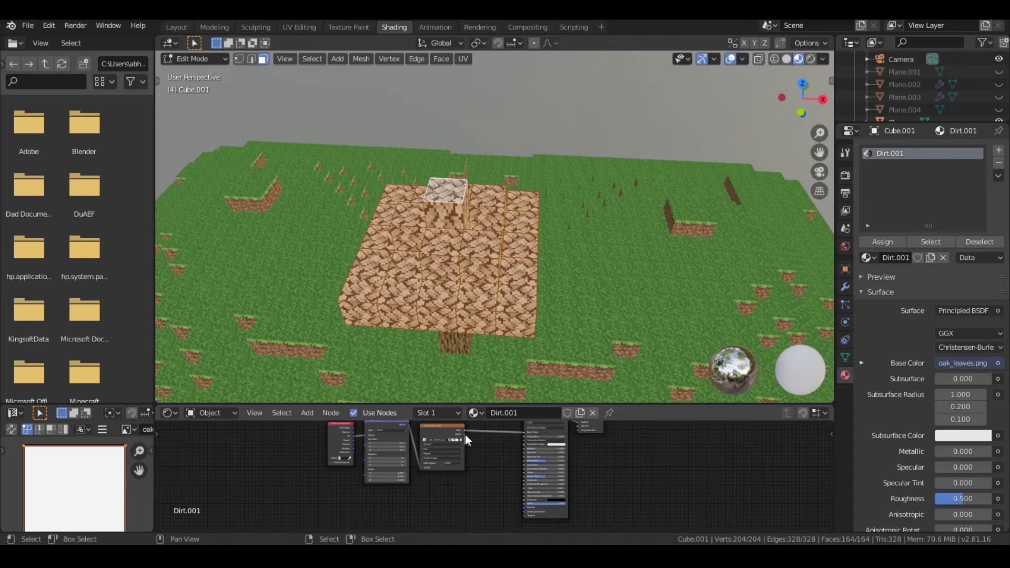
drag(466, 434, 524, 504)
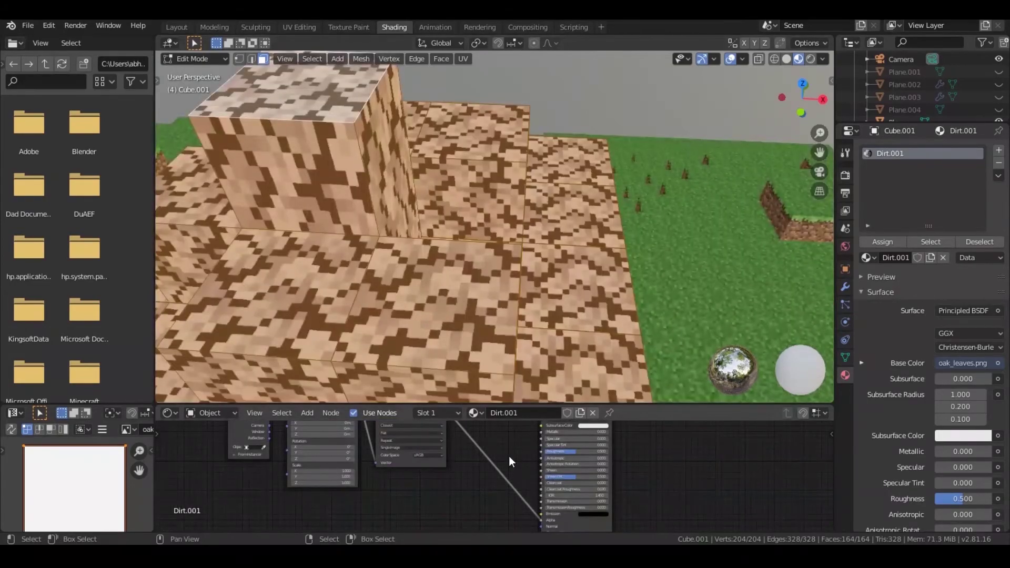
scroll(507, 456, up, 2)
mouse_move(464, 316)
middle_down()
mouse_move(467, 325)
mouse_move(478, 319)
middle_up()
click(812, 59)
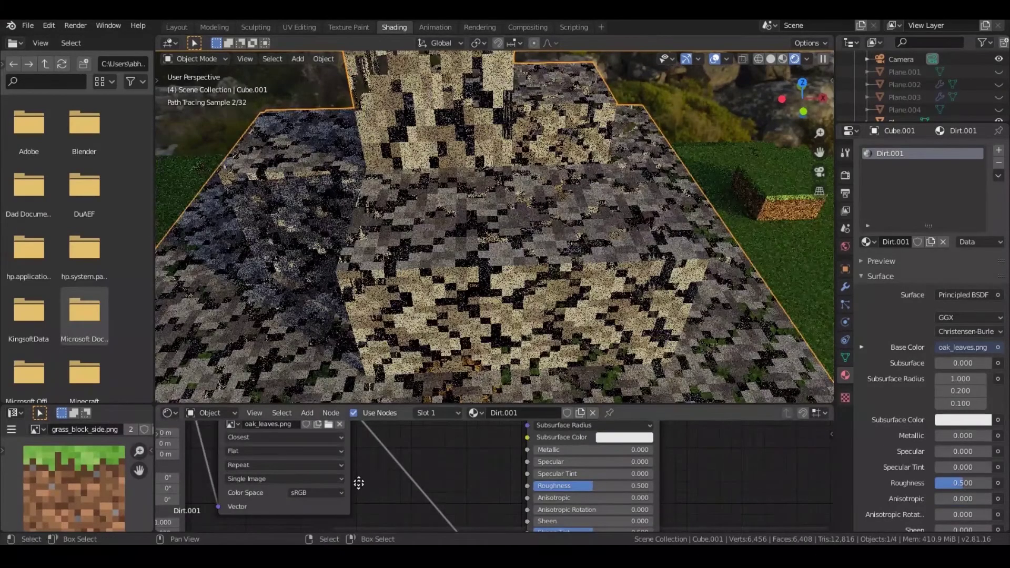
- Insert a MixRGB node between the leaf image's Color output and the Principled BSDF's Base Color
middle_drag(359, 483, 358, 500)
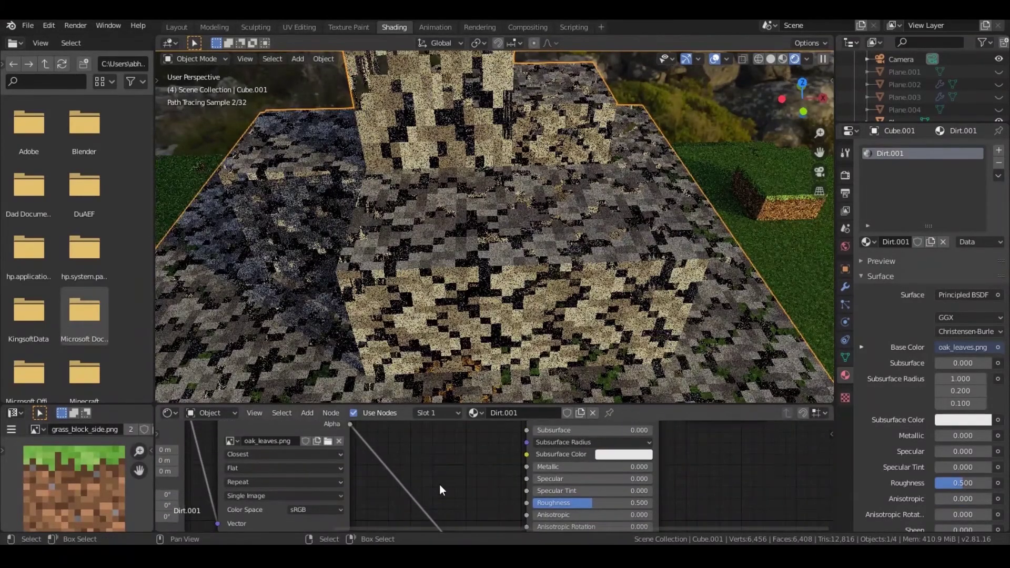
key(shift+a)
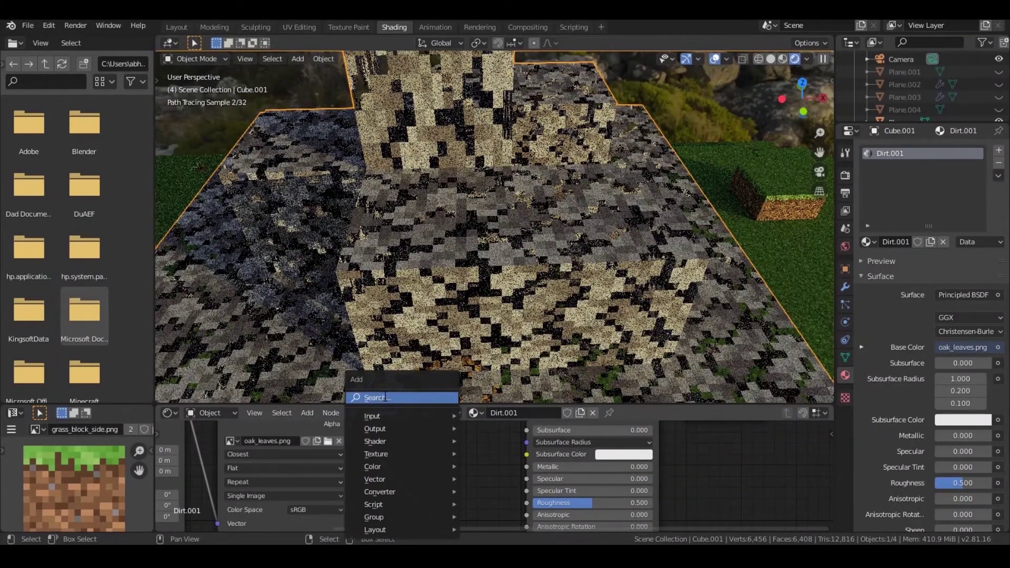
click(385, 397)
text(mix)
key(Down)
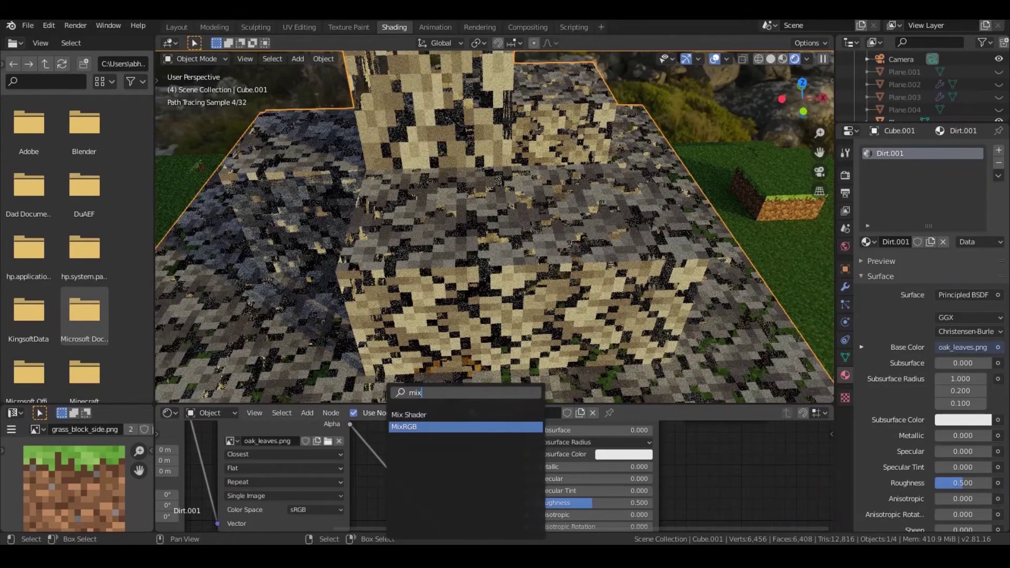
key(Return)
click(431, 379)
- Set the Mix node's Color2 by sampling the green of the grass_block_side.png image with the eyedropper
middle_drag(480, 495, 487, 423)
scroll(482, 471, up, 3)
scroll(489, 456, up, 1)
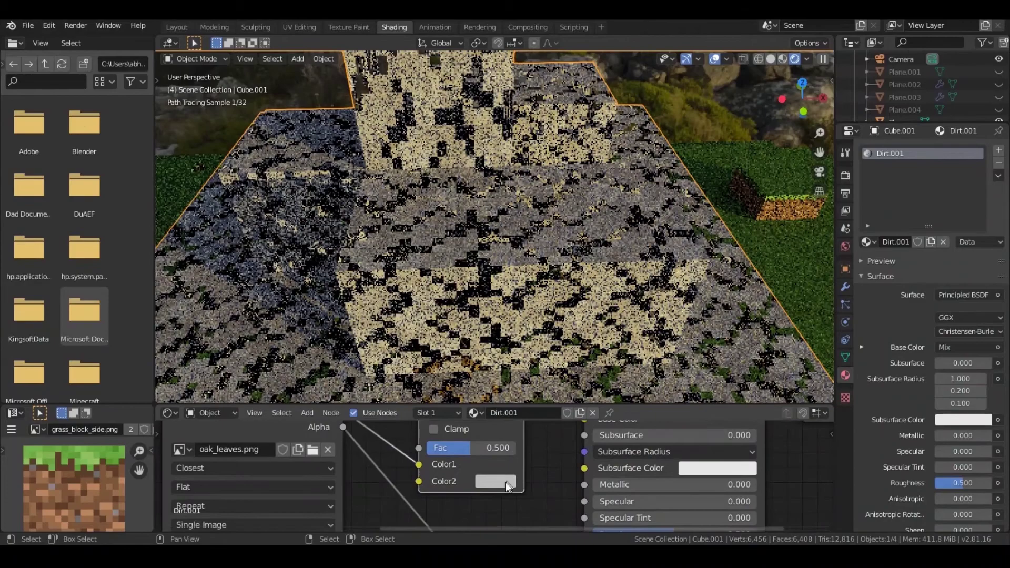
click(500, 482)
click(601, 419)
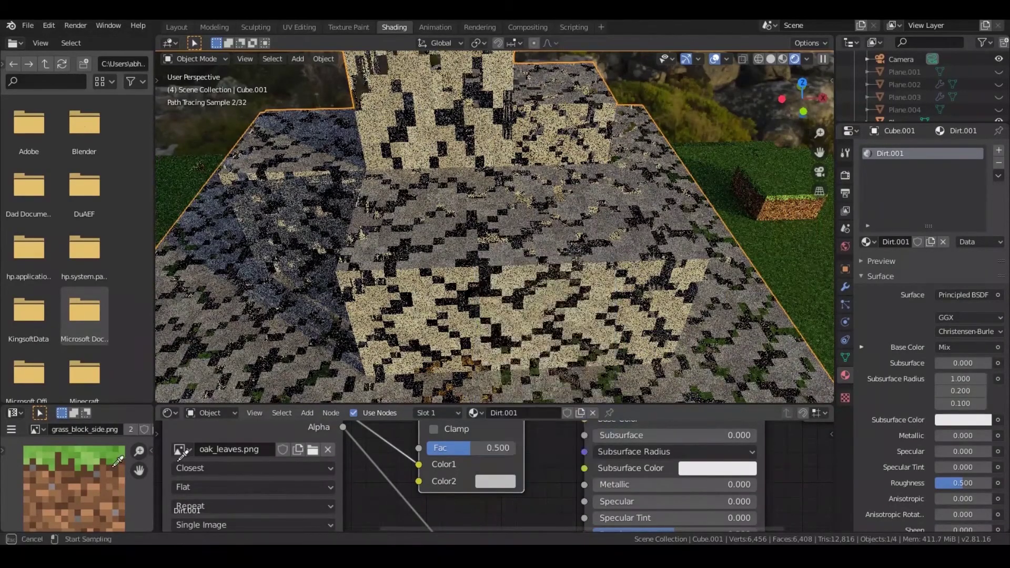
click(67, 458)
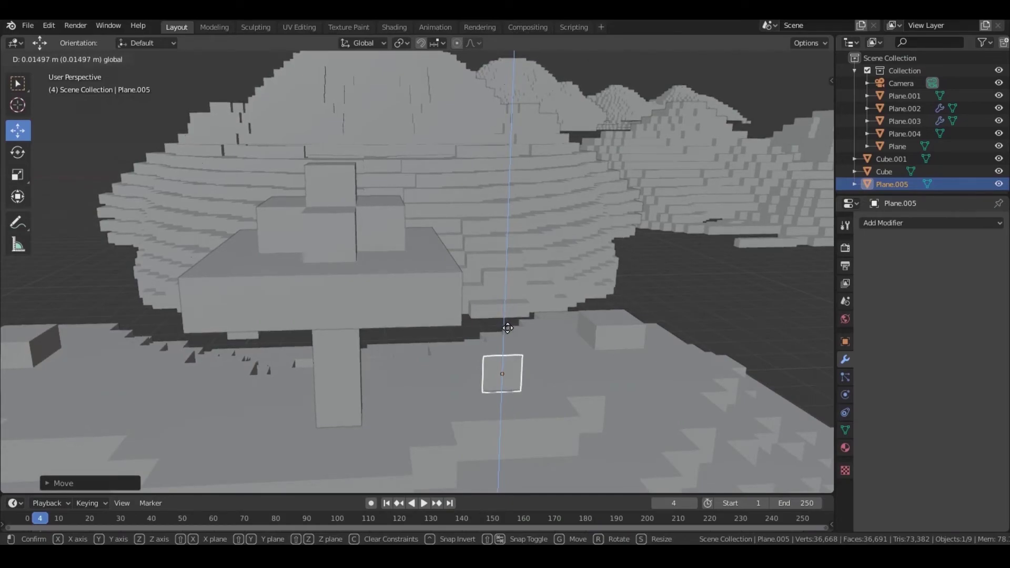
- Place the small plane vertically on the terrain and choose tall_grass_top.png as the grass material's image texture
click(508, 497)
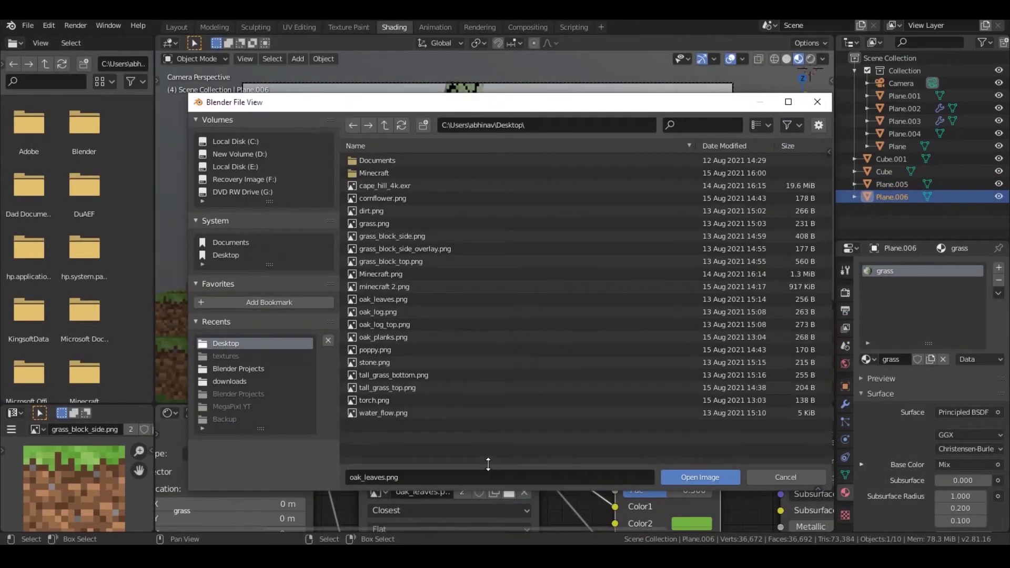
click(221, 254)
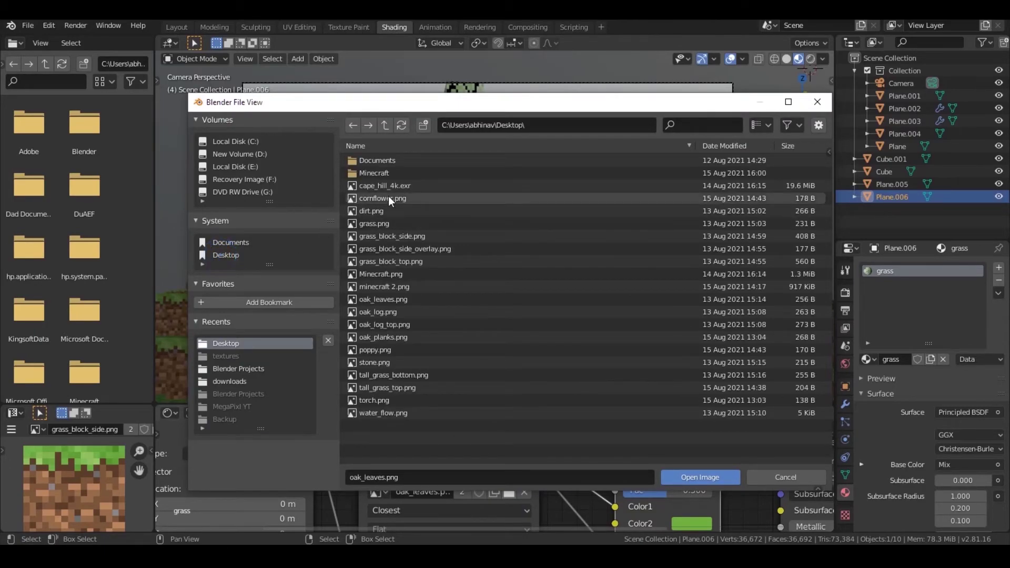
click(405, 388)
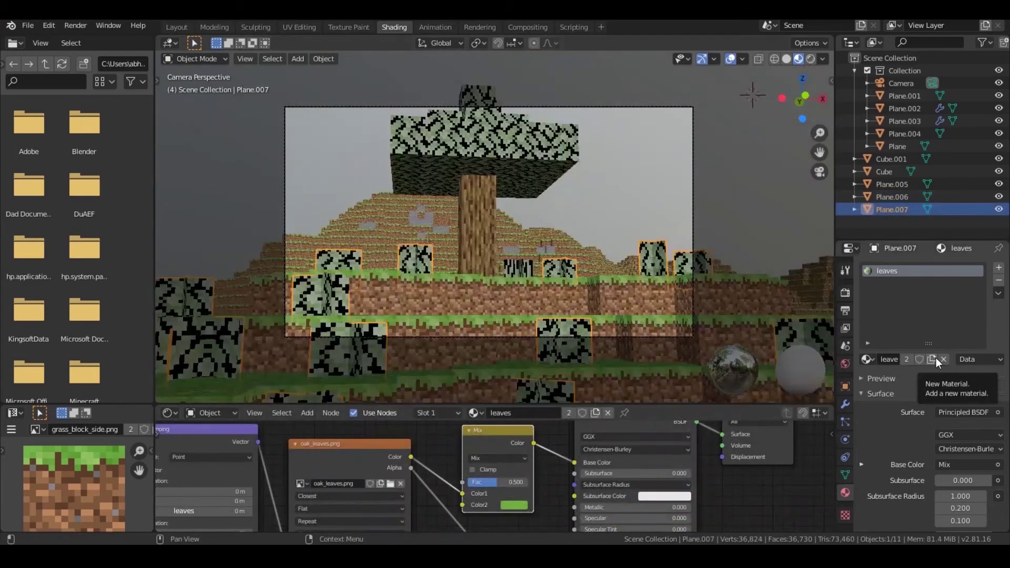
- Give the scattered ground planes their own copy of the leaves material and rename it Grass Ground
click(932, 360)
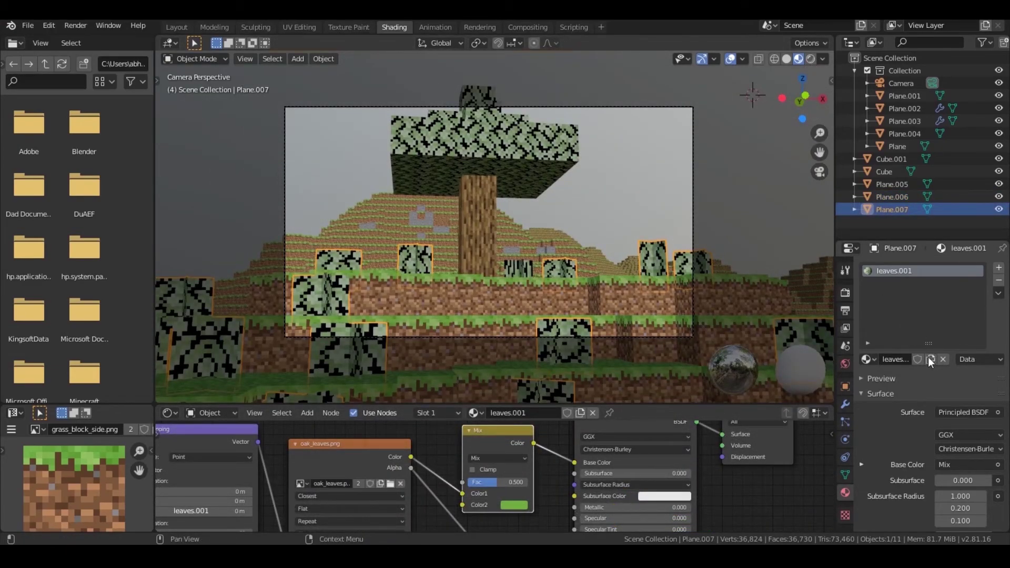
double_click(891, 268)
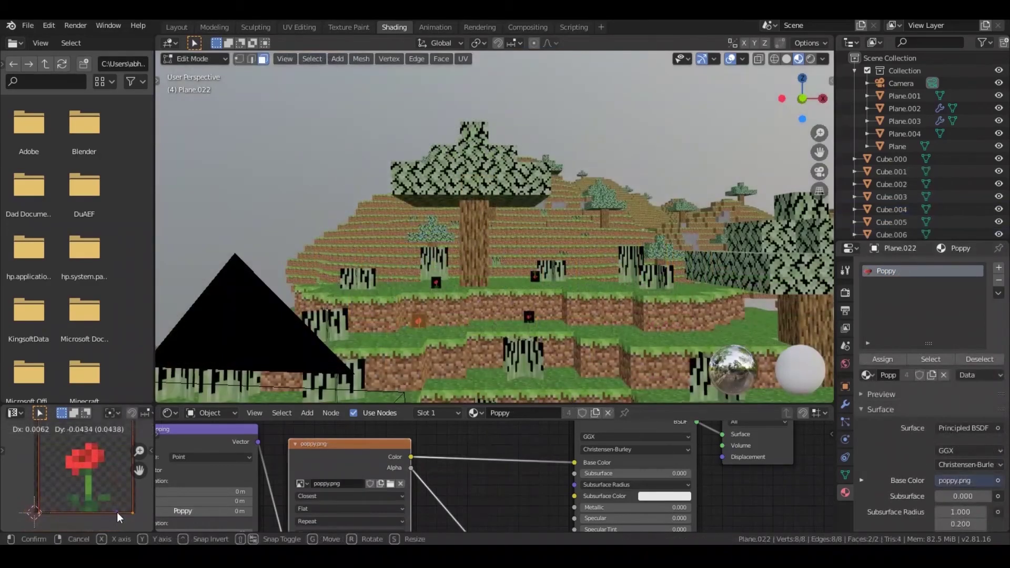
- Scale and move the selected poppy plane's UVs to fit the flower in poppy.png, and return to Object Mode
key(s)
click(117, 493)
key(g)
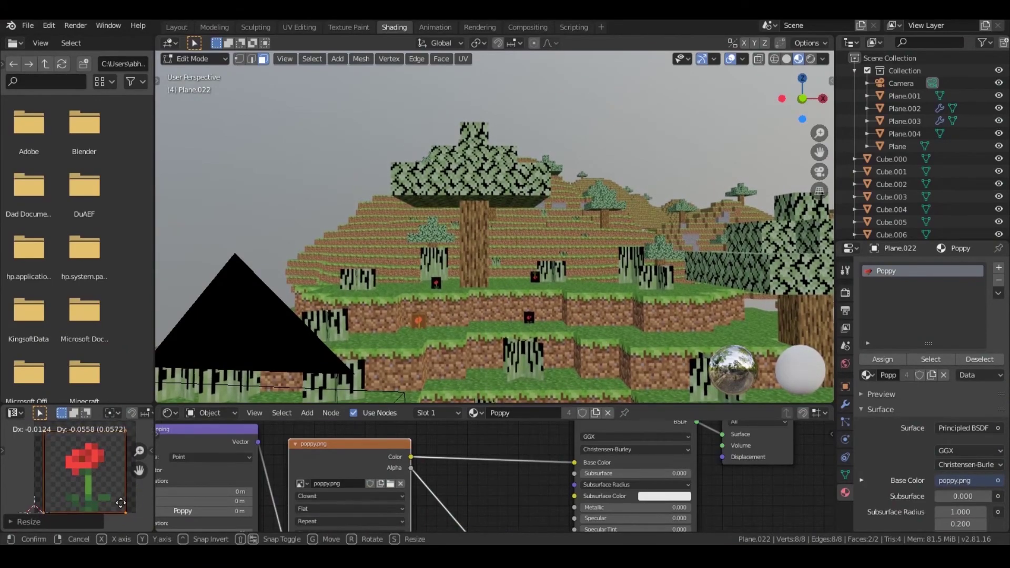
click(120, 500)
key(s)
click(121, 503)
key(g)
click(120, 505)
click(209, 59)
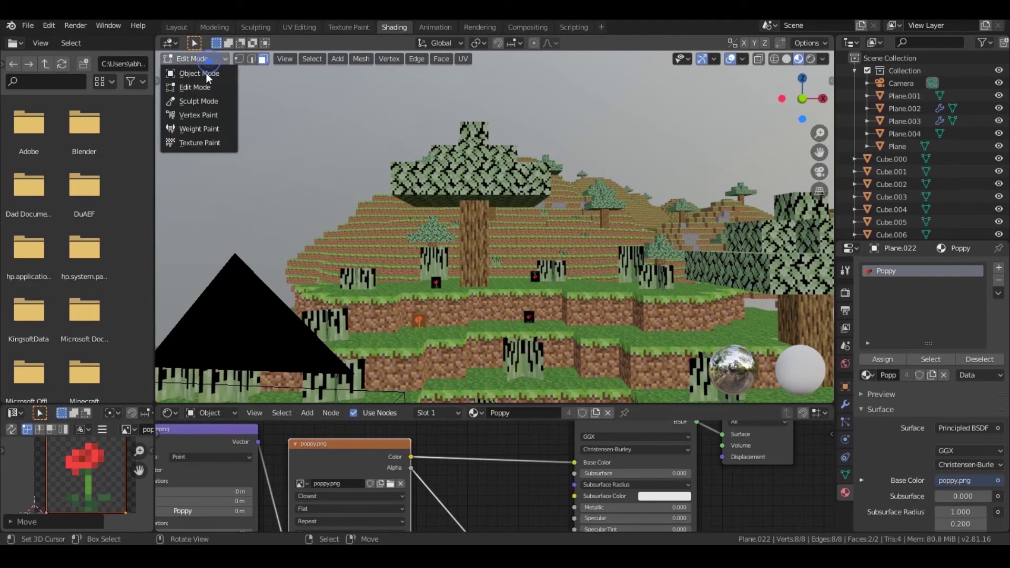
click(203, 70)
- Scale the next poppy plane's UVs on poppy.png, reposition that plane in the camera view, and return to the Shading workspace
key(Tab)
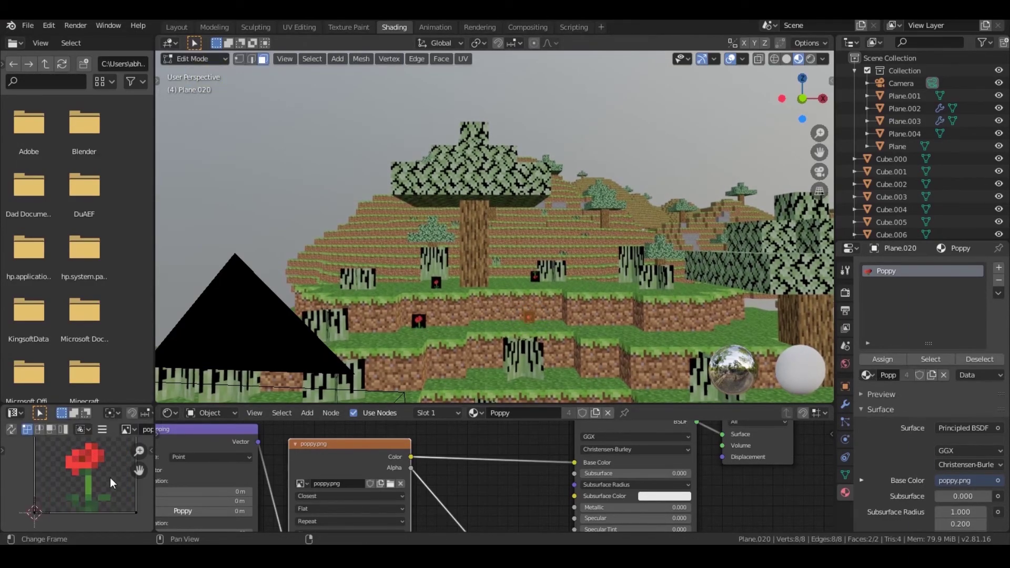
key(s)
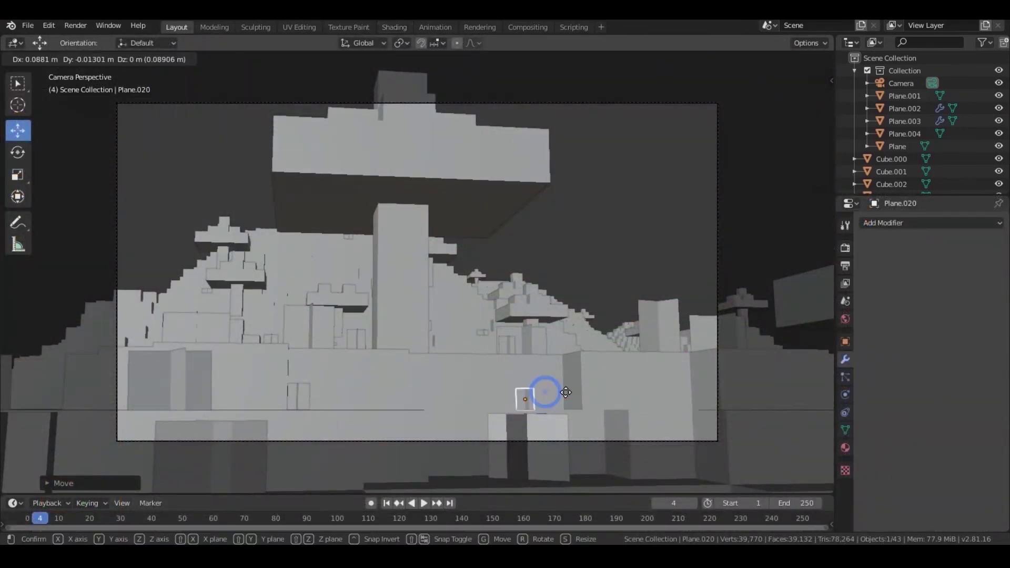
drag(541, 388, 527, 399)
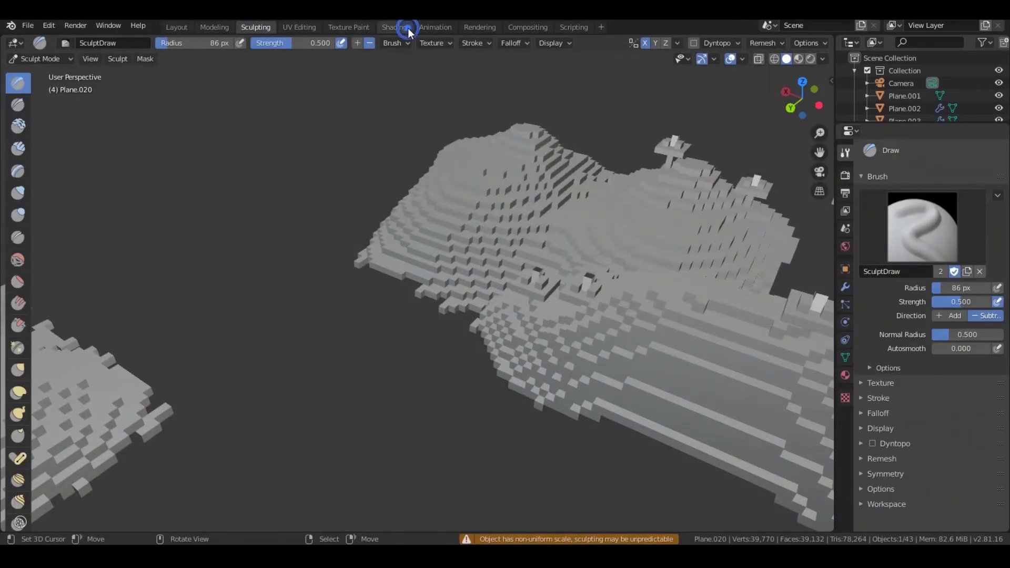
click(394, 27)
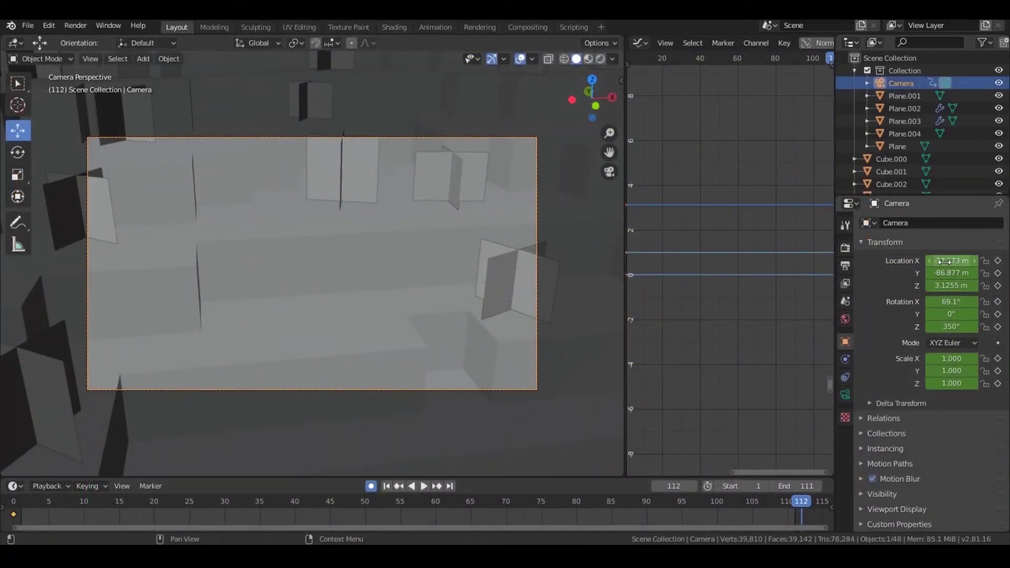
- Set the camera's X rotation to 90° at frame 112
mouse_move(948, 273)
mouse_down()
mouse_move(961, 273)
mouse_move(951, 272)
mouse_move(959, 286)
mouse_up()
right_click(948, 286)
click(944, 301)
text(90)
key(Return)
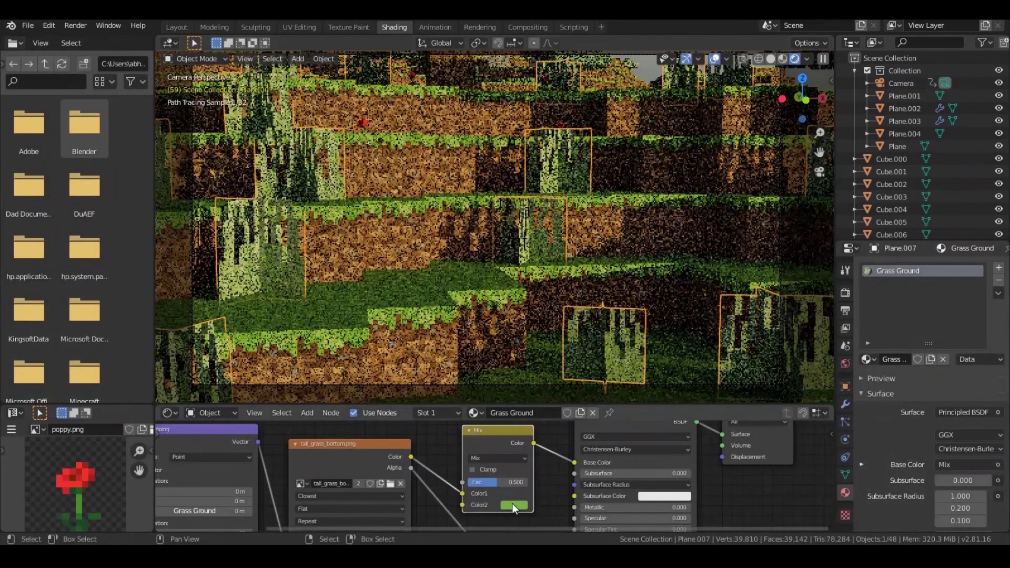
- Adjust the Mix node's green Color2 in the Grass Ground material
click(515, 505)
click(519, 396)
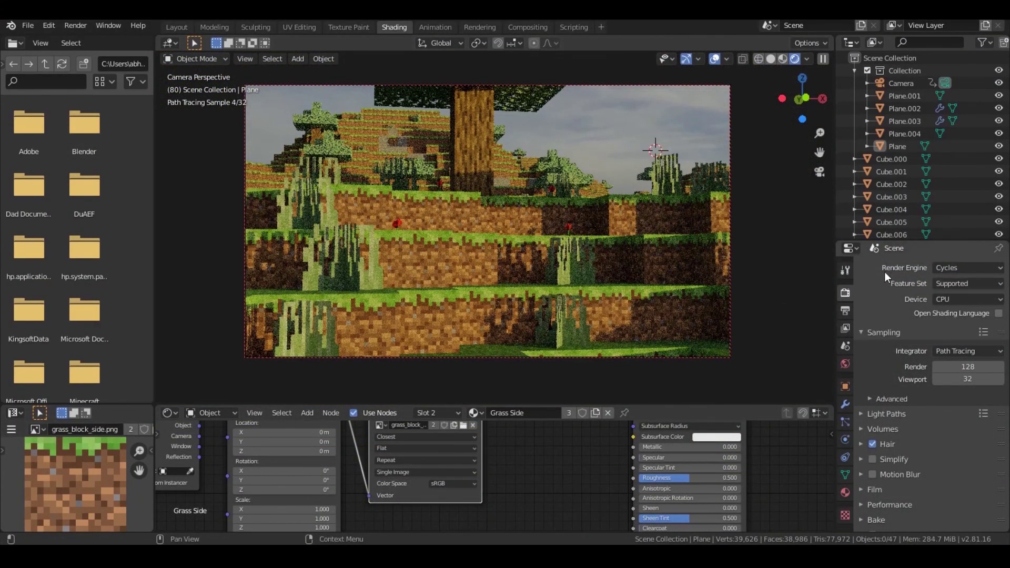
- Open the scene's output settings at the file format and video encoding options
click(846, 313)
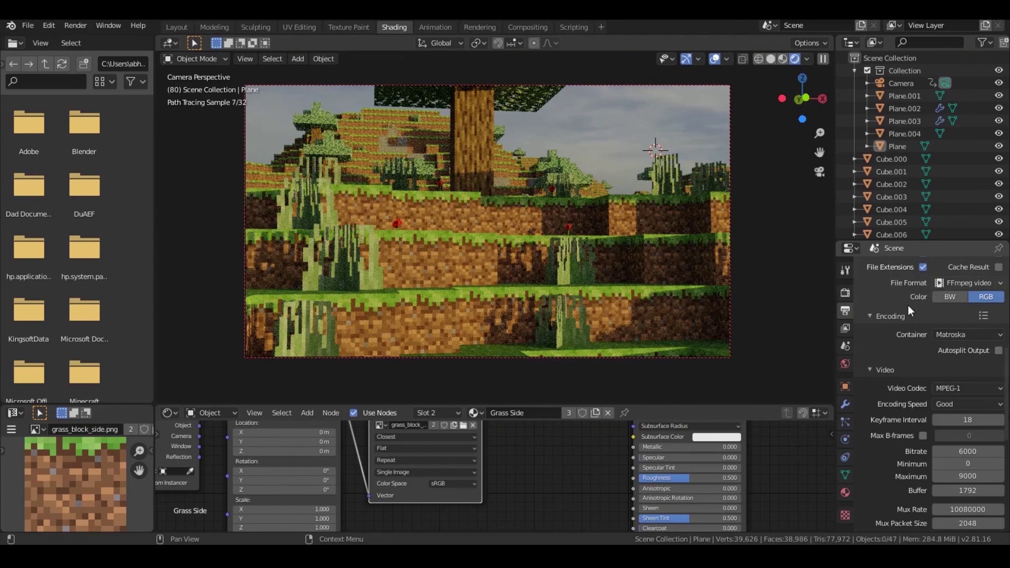